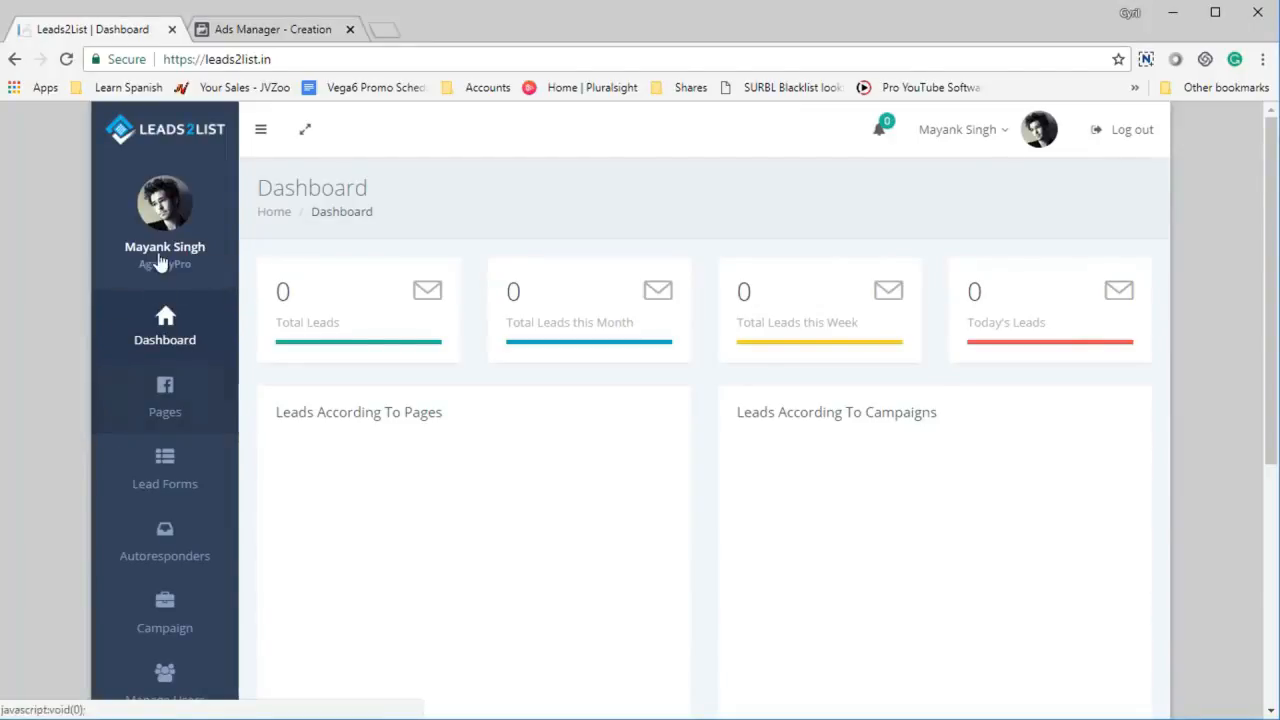
# Open the Facebook Pages section and review the pages already connected
pyautogui.click(235, 425)
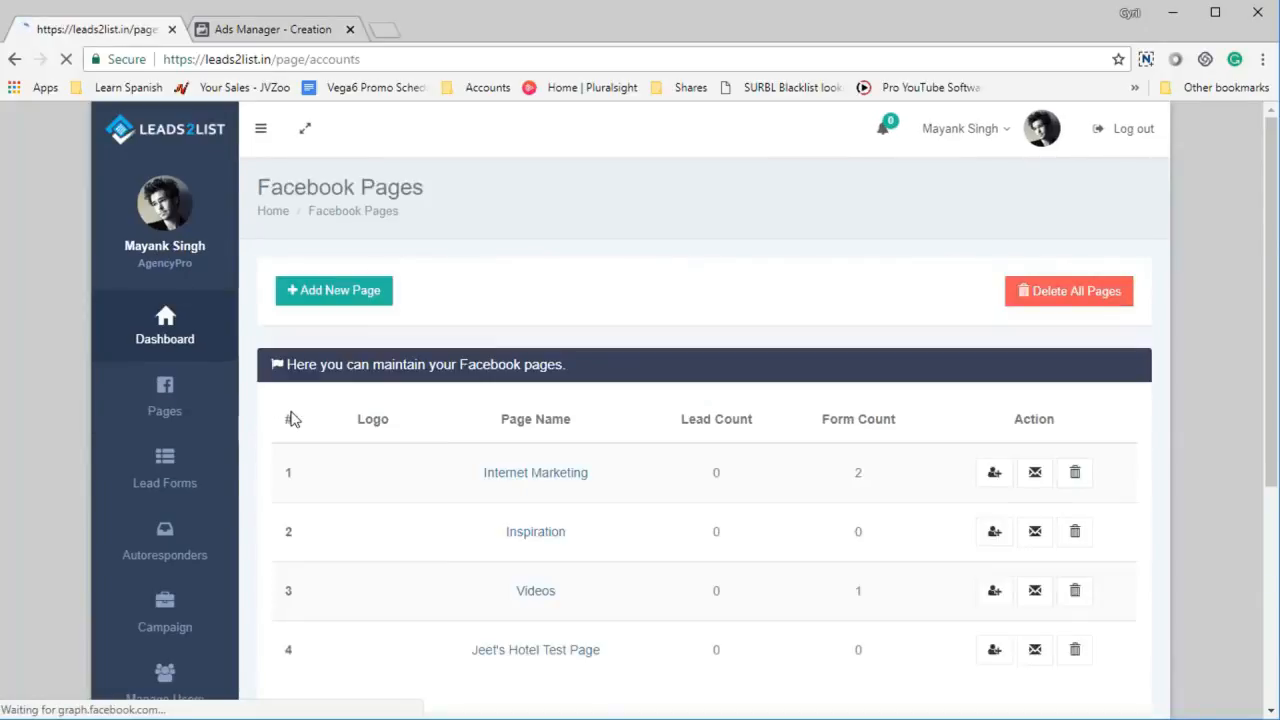
pyautogui.scroll(-3, 443, 391)
pyautogui.scroll(2, 548, 460)
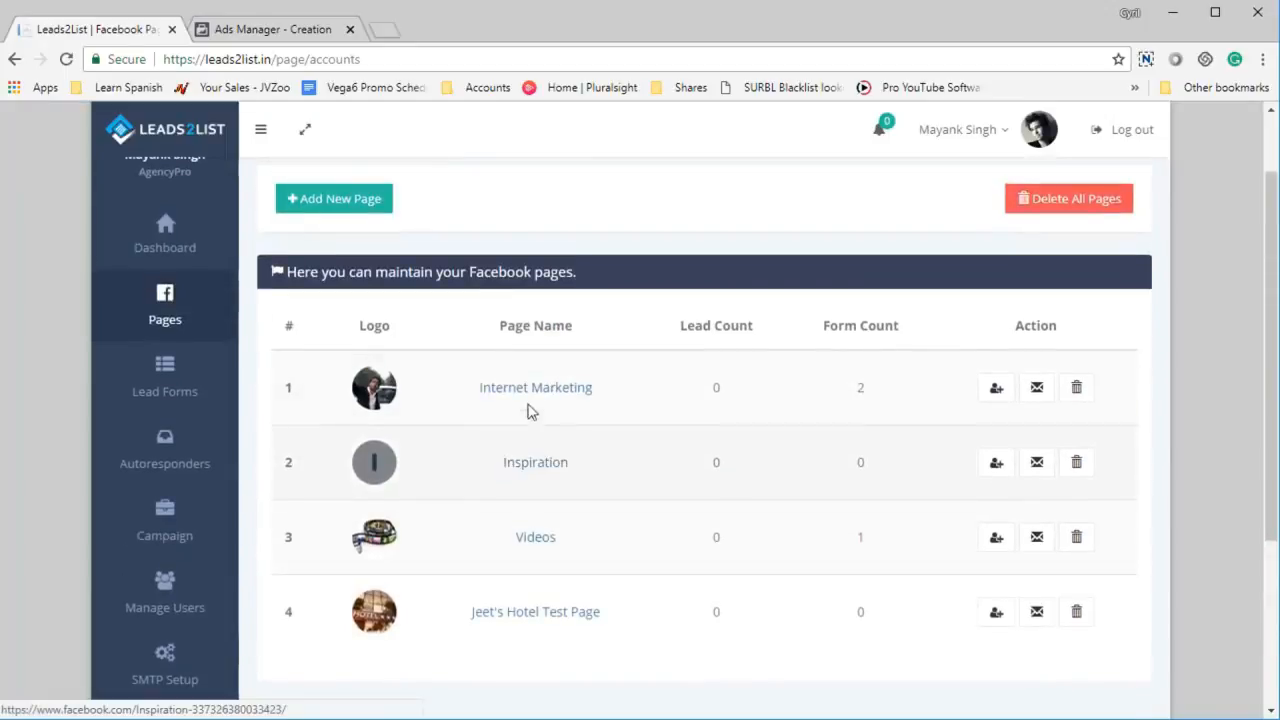
# Start adding a new page and add the Hotel Test Page from the account's list of Facebook pages
pyautogui.click(366, 212)
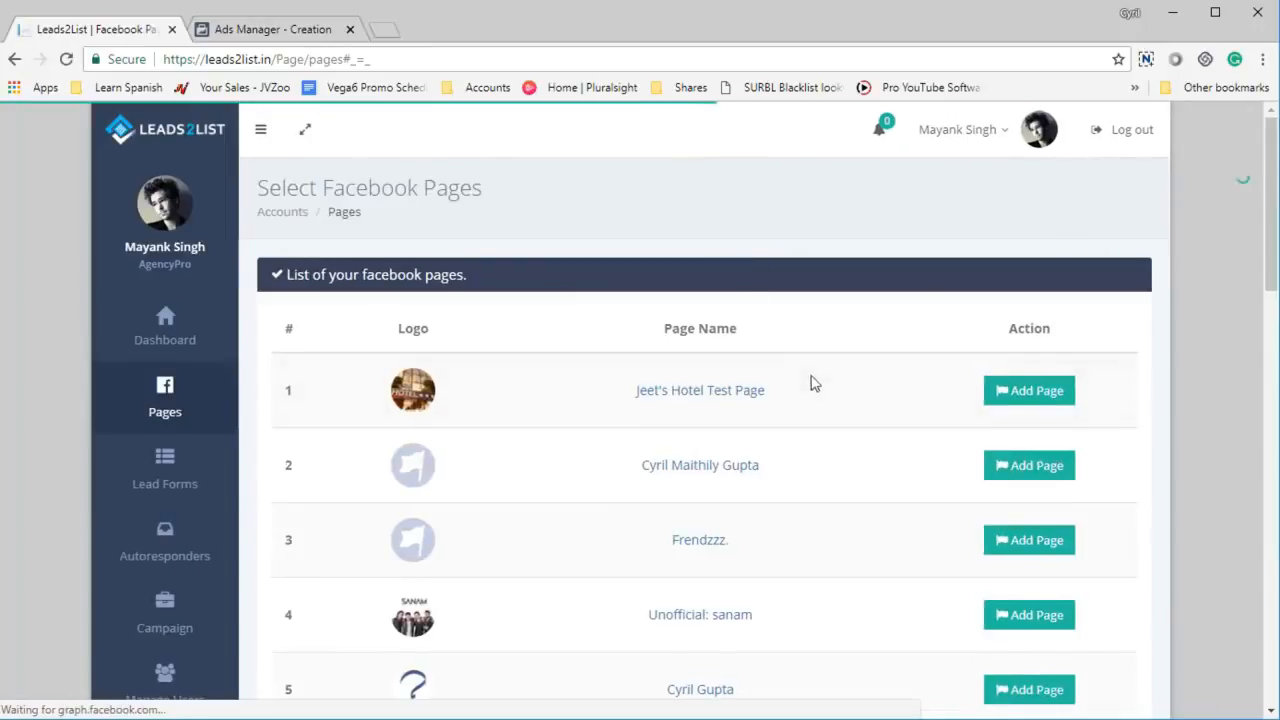
pyautogui.scroll(-6, 729, 323)
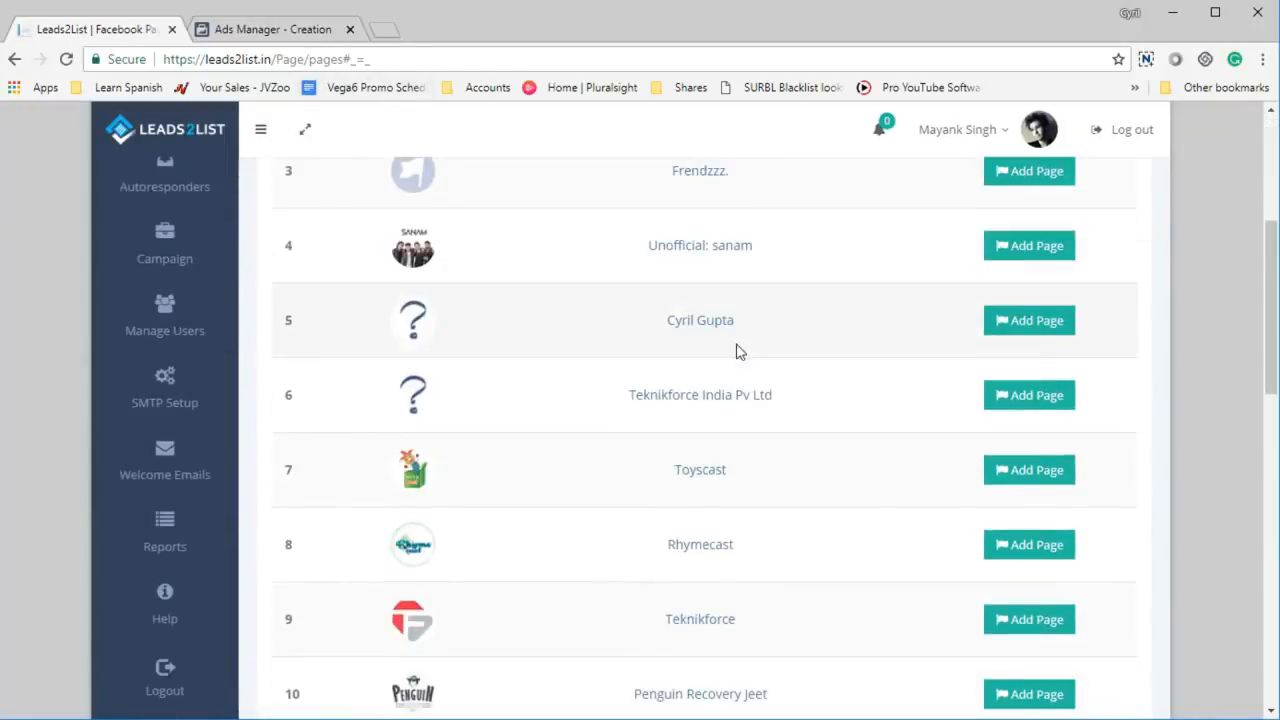
pyautogui.scroll(-8, 740, 362)
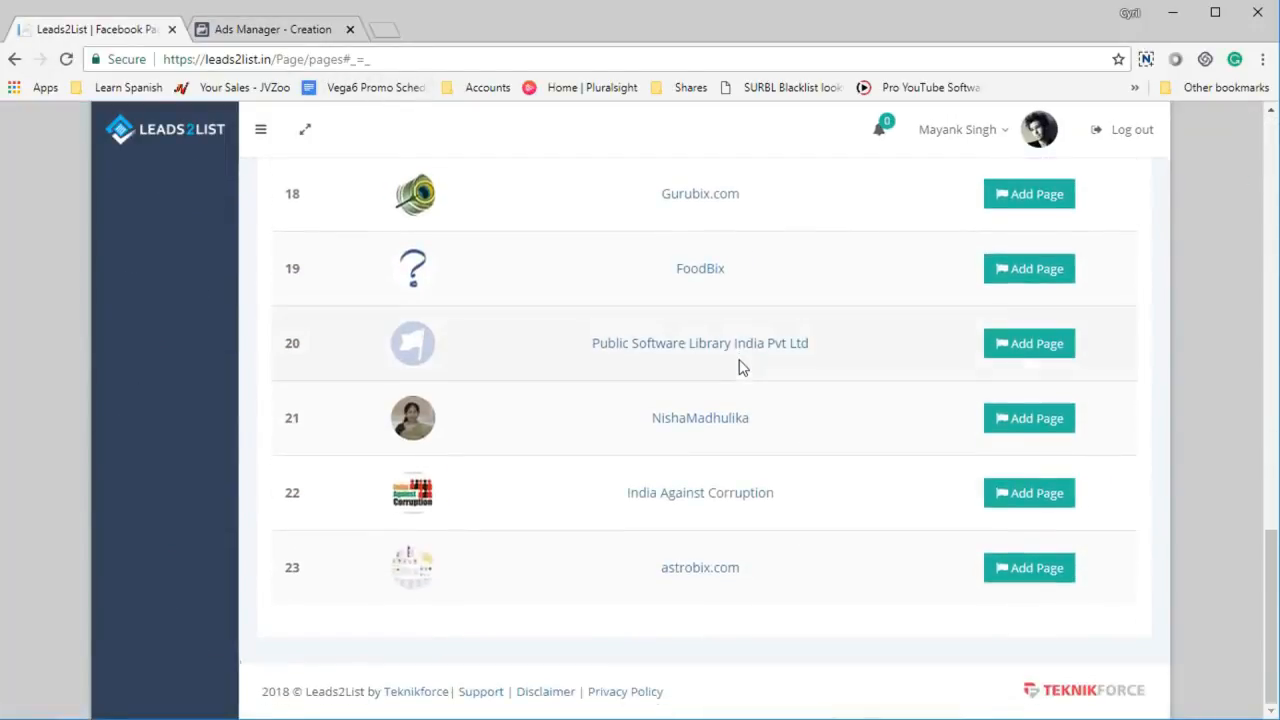
pyautogui.scroll(2, 740, 366)
pyautogui.scroll(10, 740, 366)
pyautogui.scroll(-8, 737, 366)
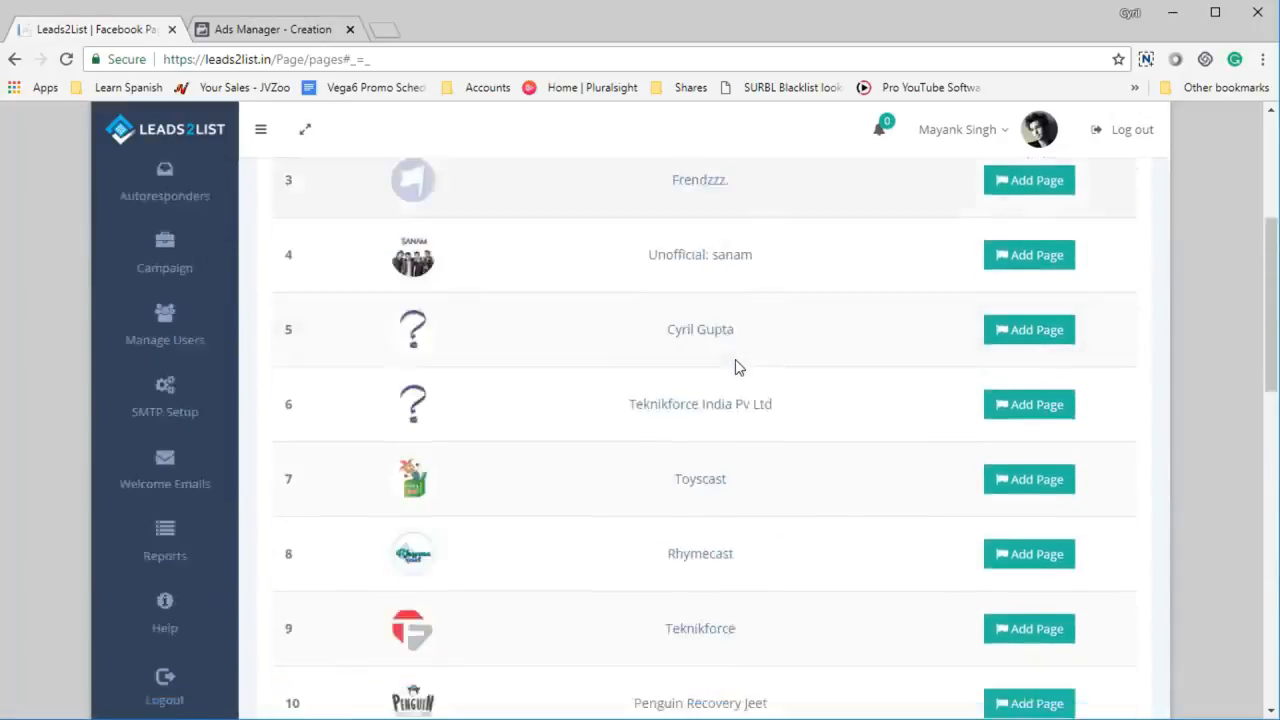
pyautogui.scroll(-4, 737, 366)
pyautogui.scroll(8, 740, 366)
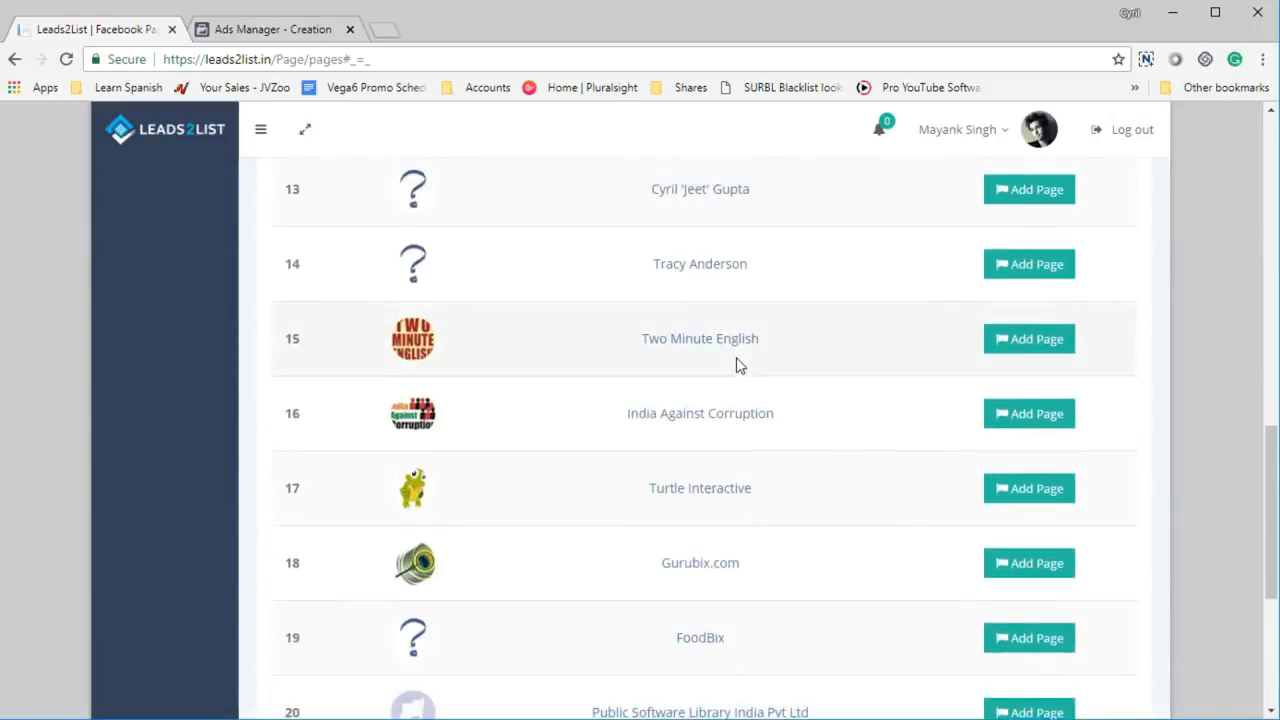
pyautogui.scroll(2, 700, 368)
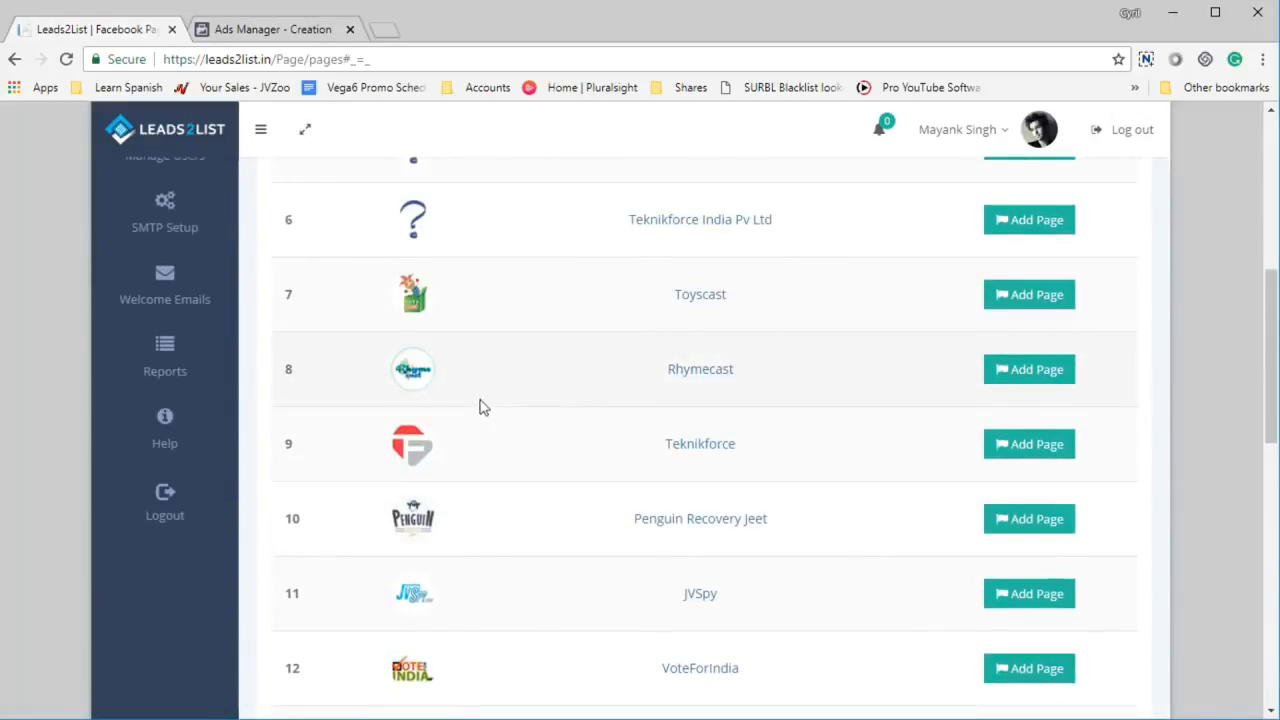
pyautogui.scroll(5, 545, 450)
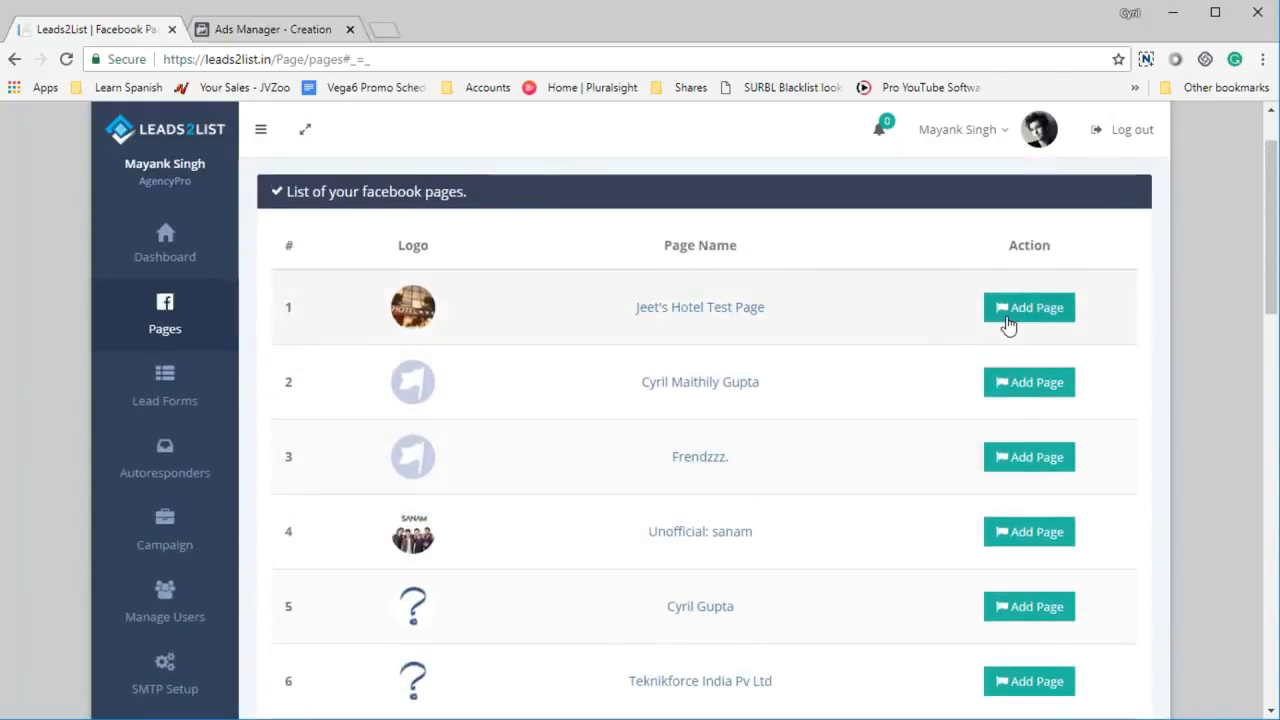
pyautogui.click(1010, 322)
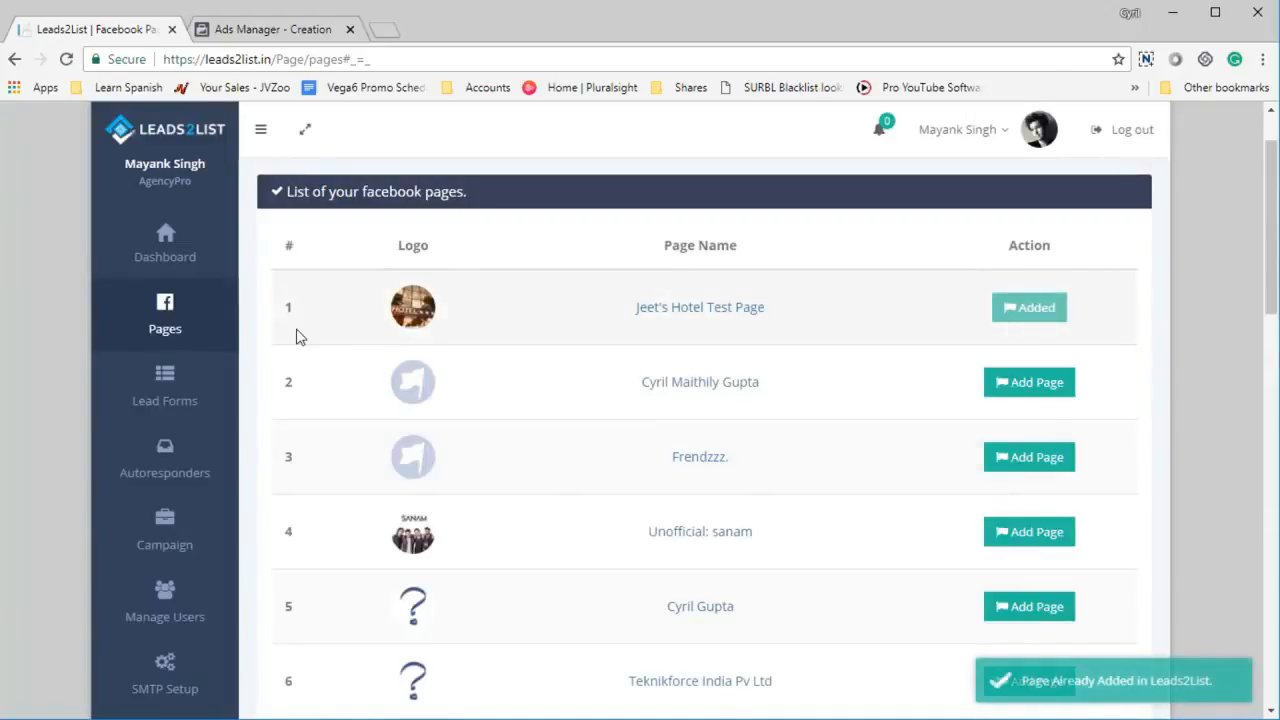
# Return to the connected Facebook pages and check the Hotel Test Page entry
pyautogui.click(180, 322)
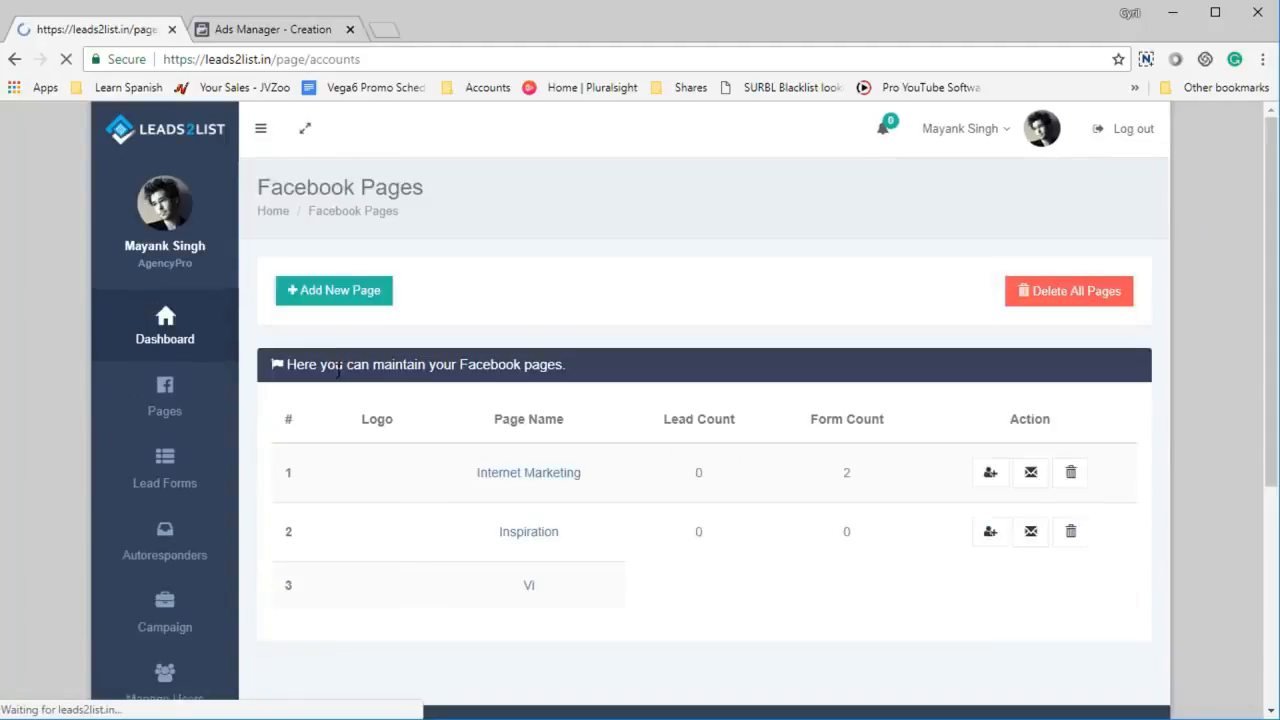
pyautogui.scroll(-4, 400, 410)
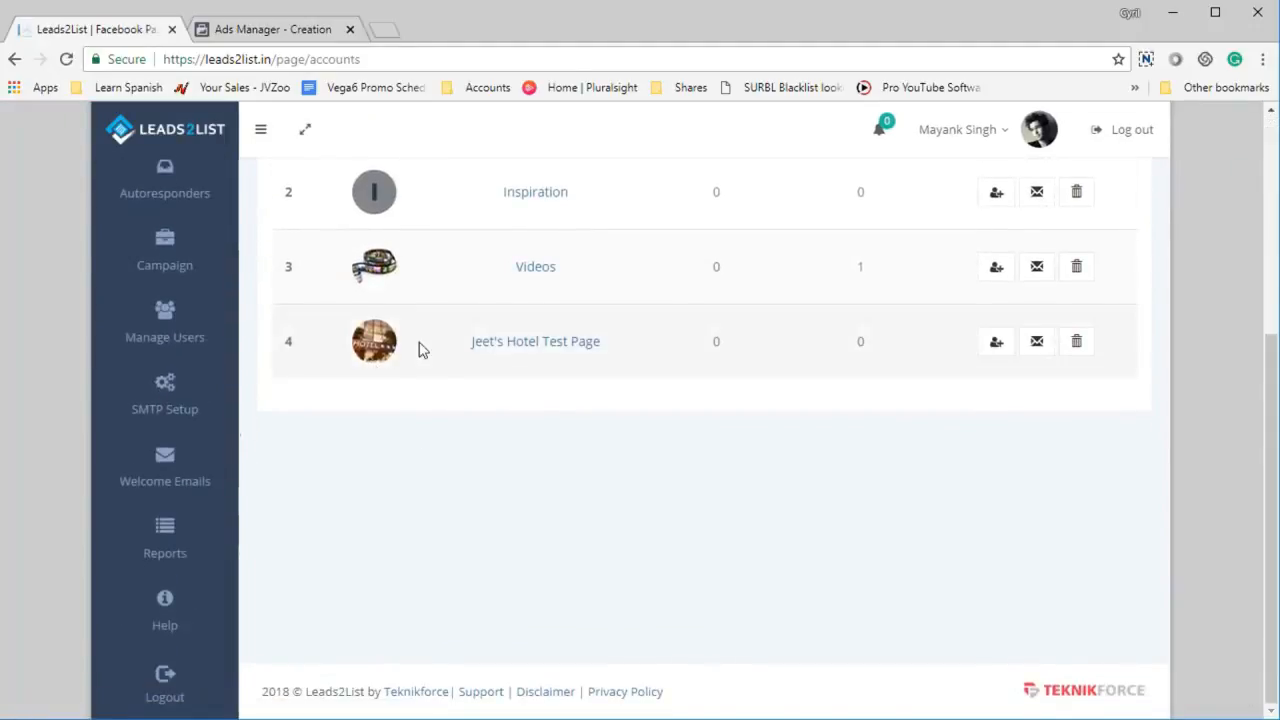
pyautogui.moveTo(455, 345); pyautogui.dragTo(614, 369)
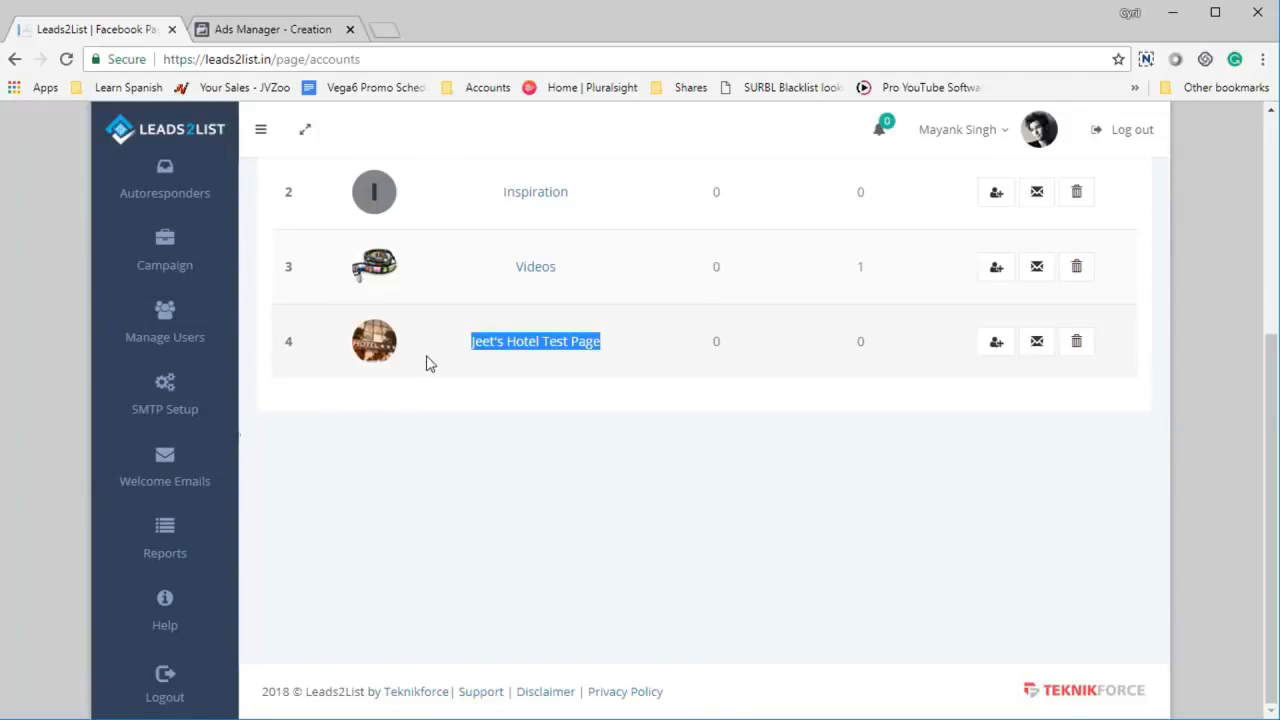
pyautogui.click(795, 420)
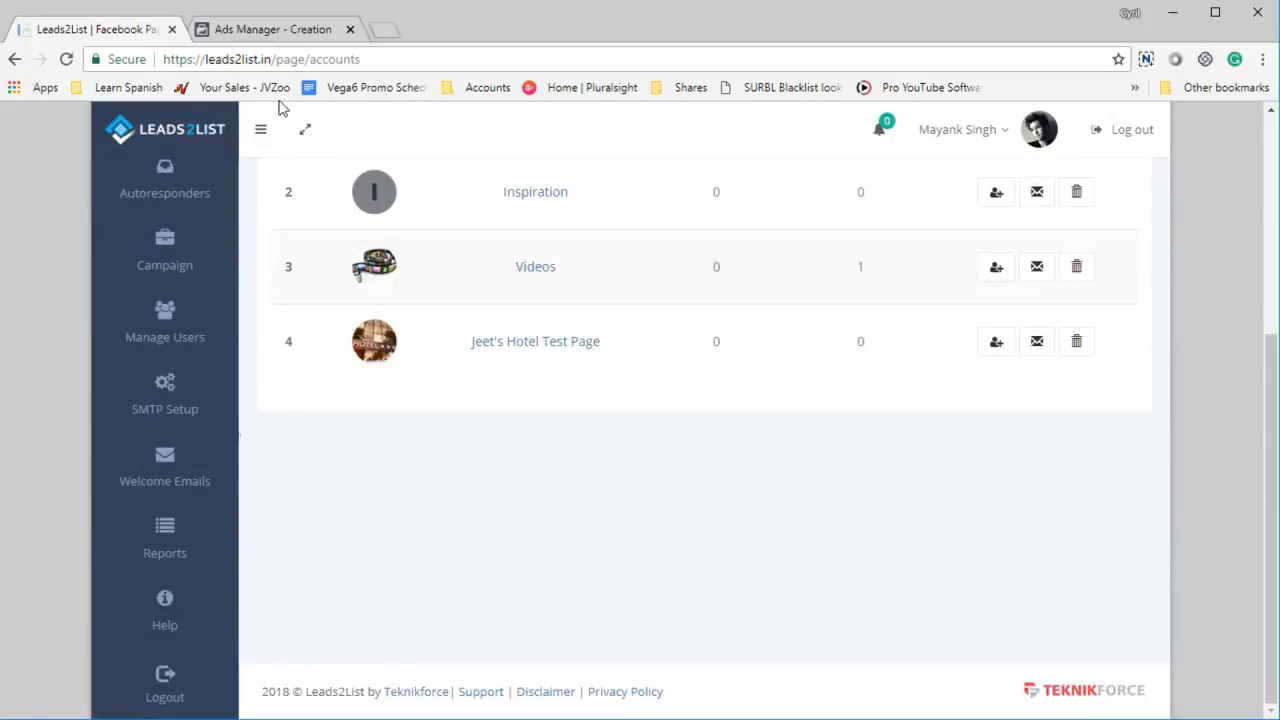
# Switch to Facebook Ads Manager and review the campaign objective and the ad set's page settings
pyautogui.click(300, 32)
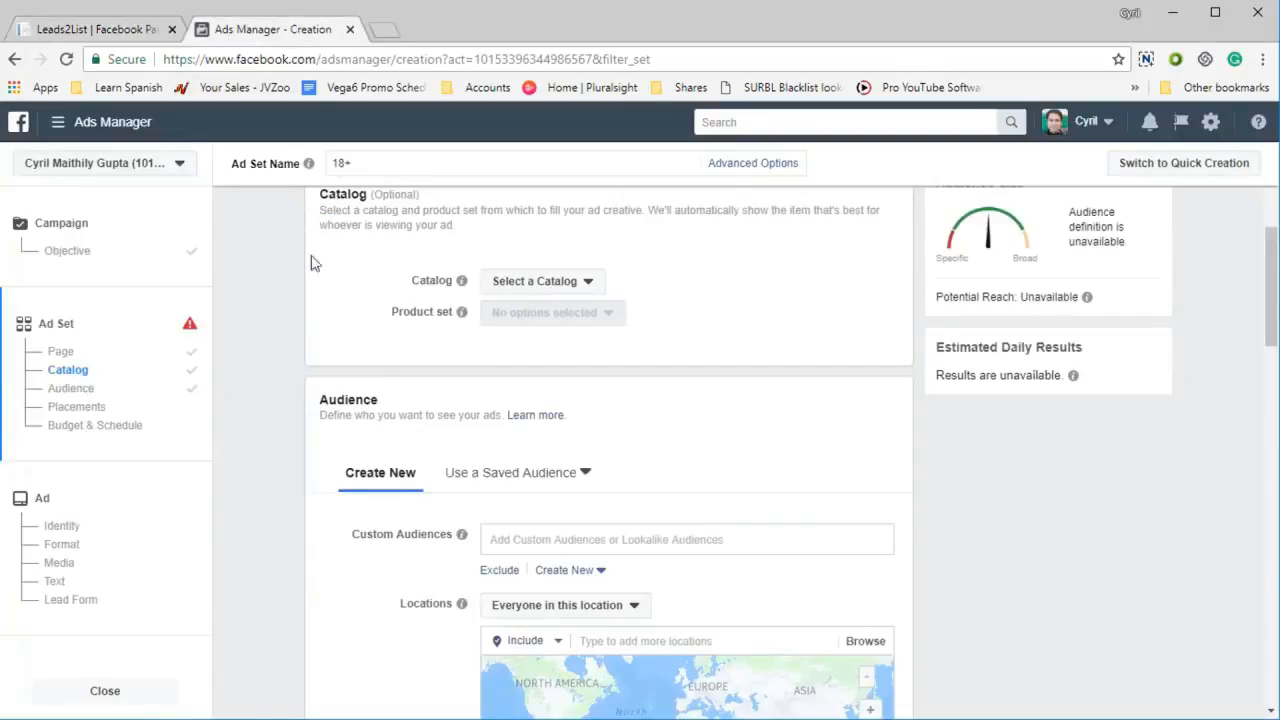
pyautogui.scroll(4, 250, 371)
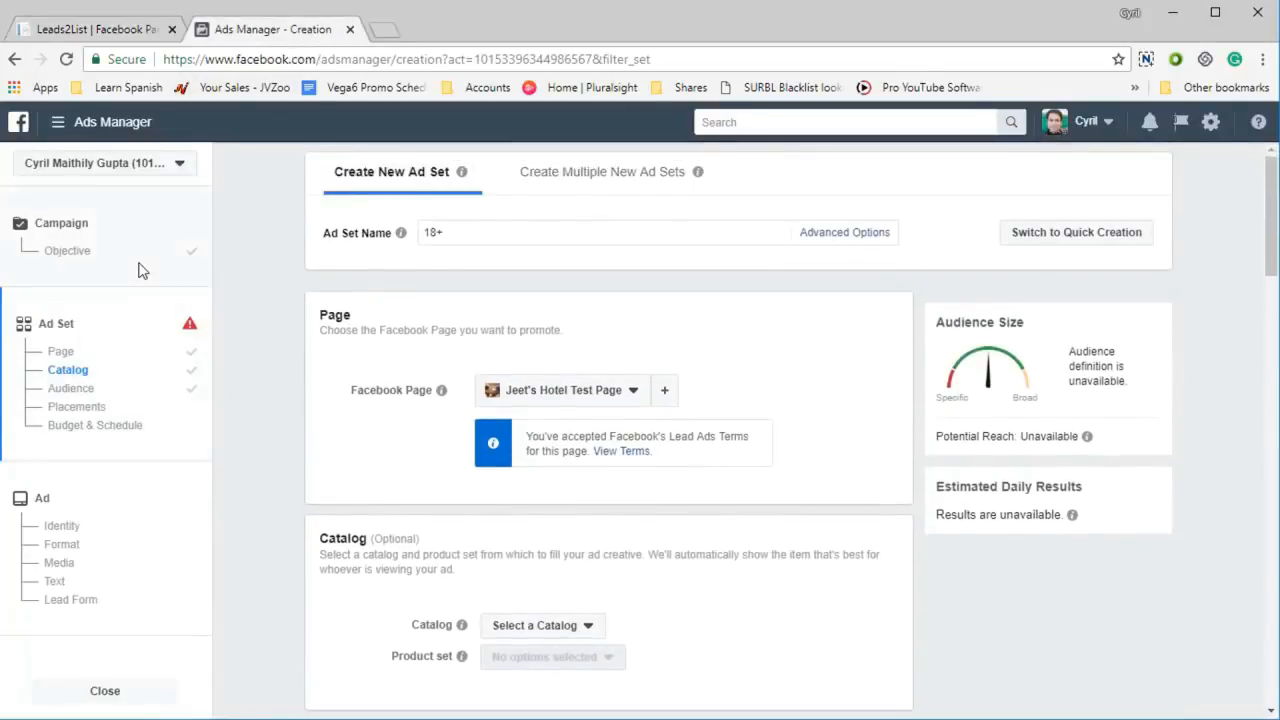
pyautogui.click(60, 351)
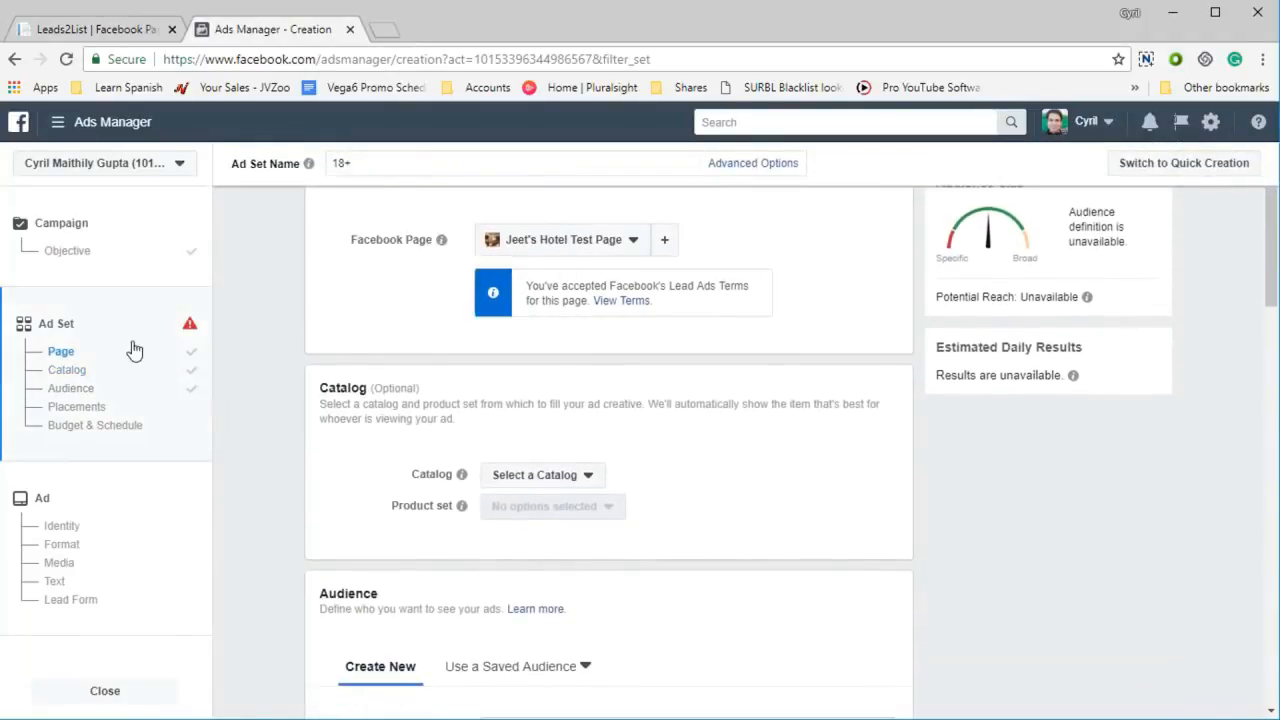
pyautogui.click(72, 252)
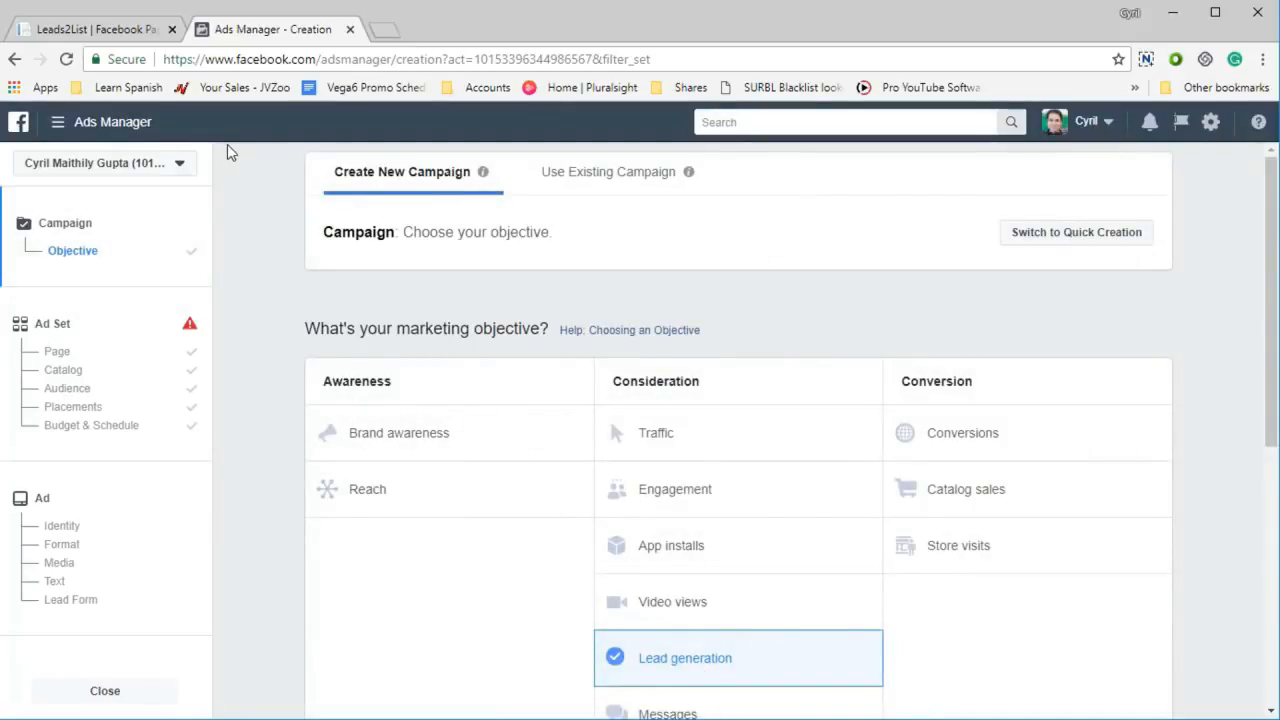
pyautogui.click(58, 351)
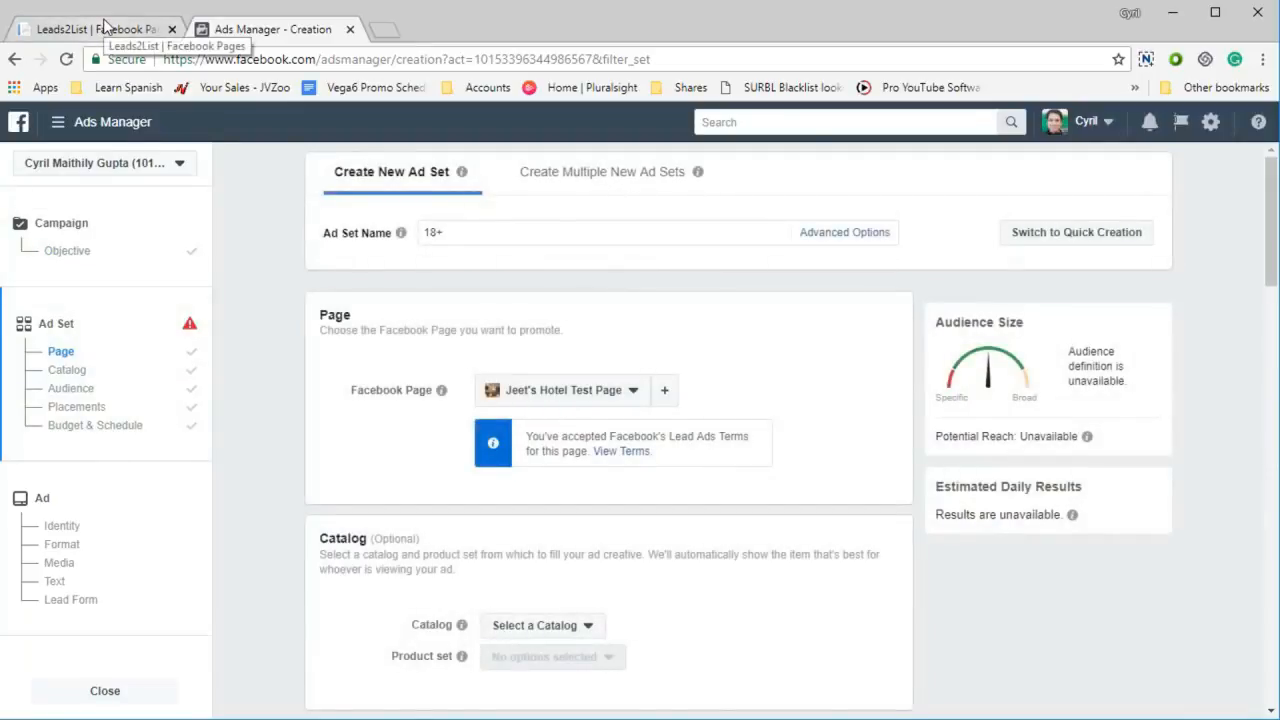
# Switch back to Leads2List and open the Autoresponders section
pyautogui.click(105, 25)
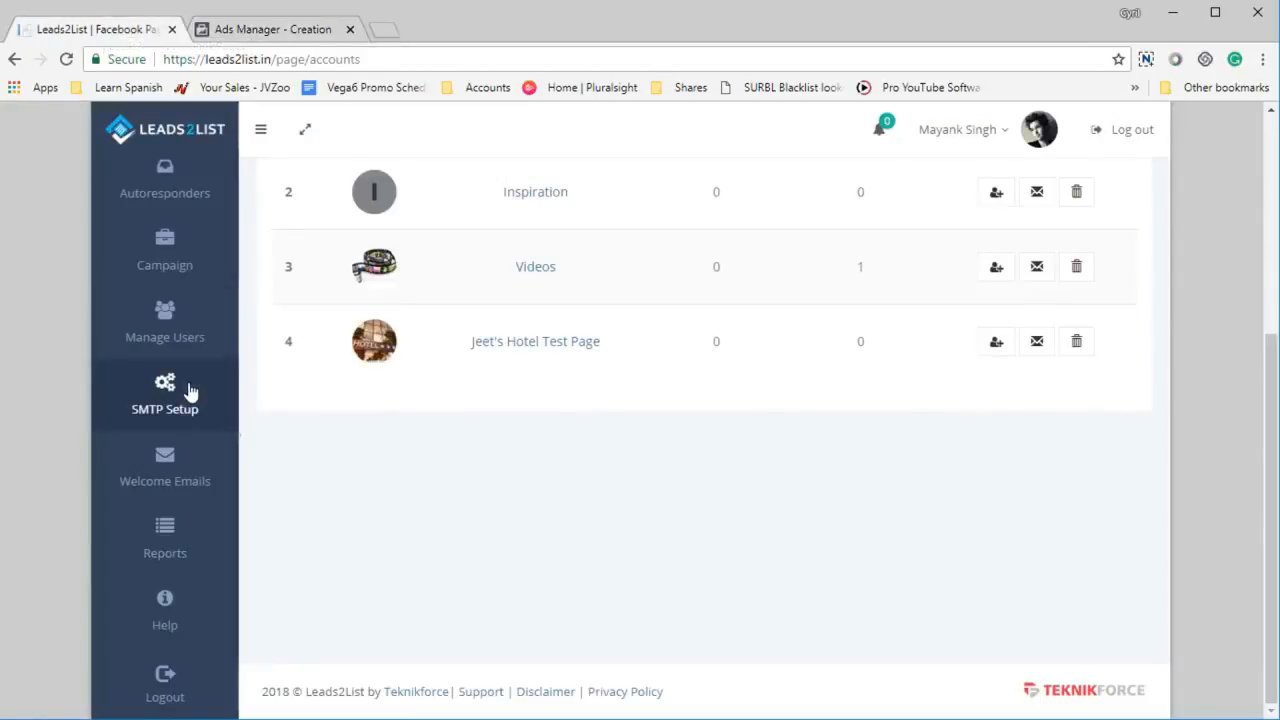
pyautogui.scroll(3, 188, 455)
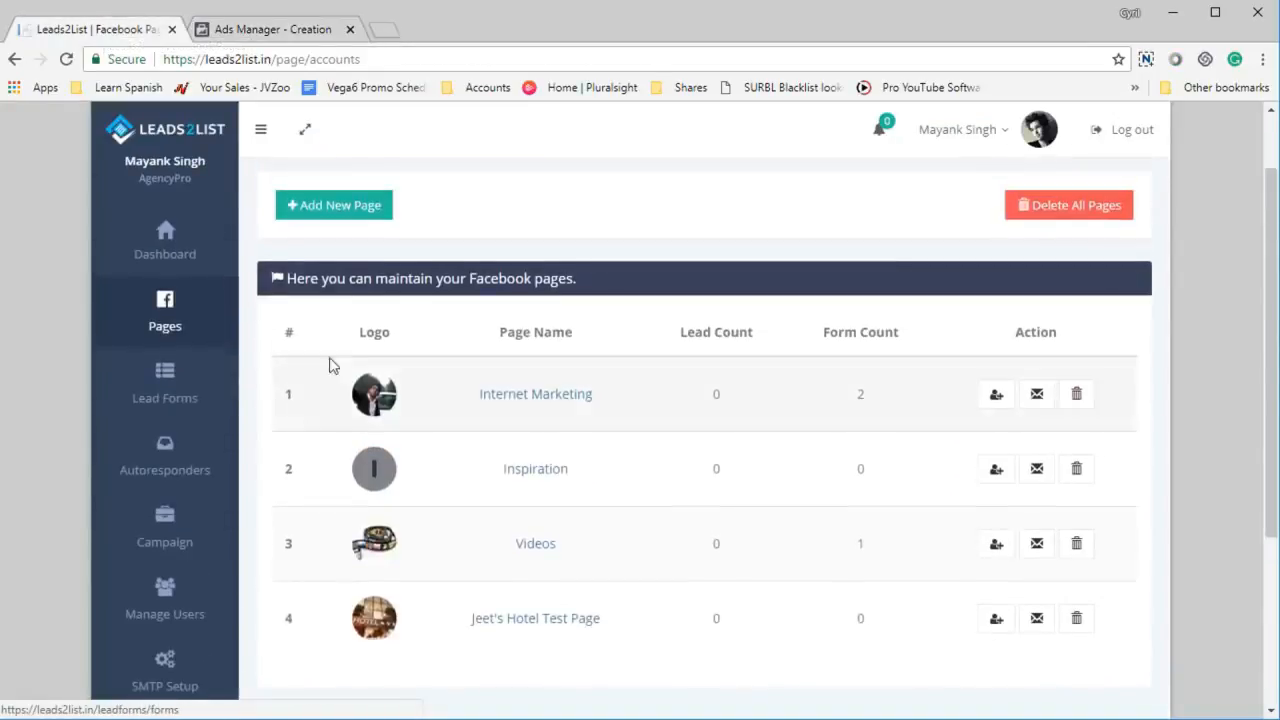
pyautogui.click(190, 470)
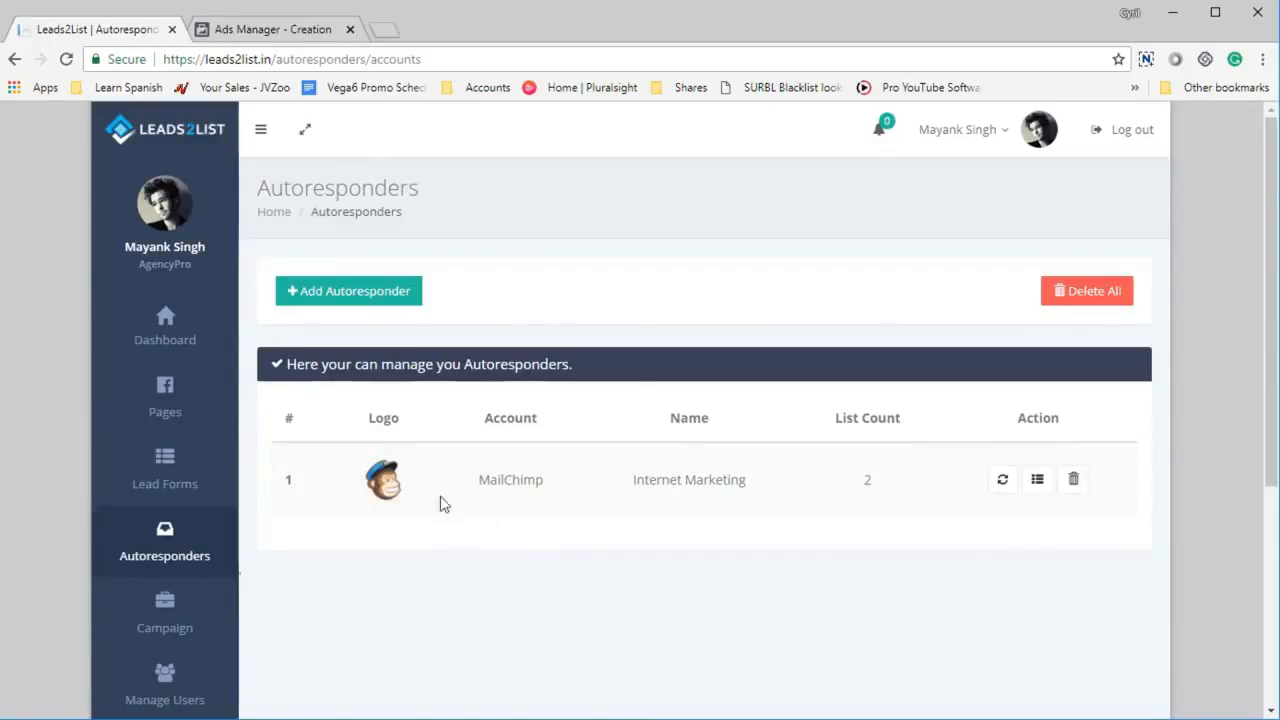
# Open the new autoresponder form and examine the credential fields required for ConvertKit and SendLane
pyautogui.click(400, 290)
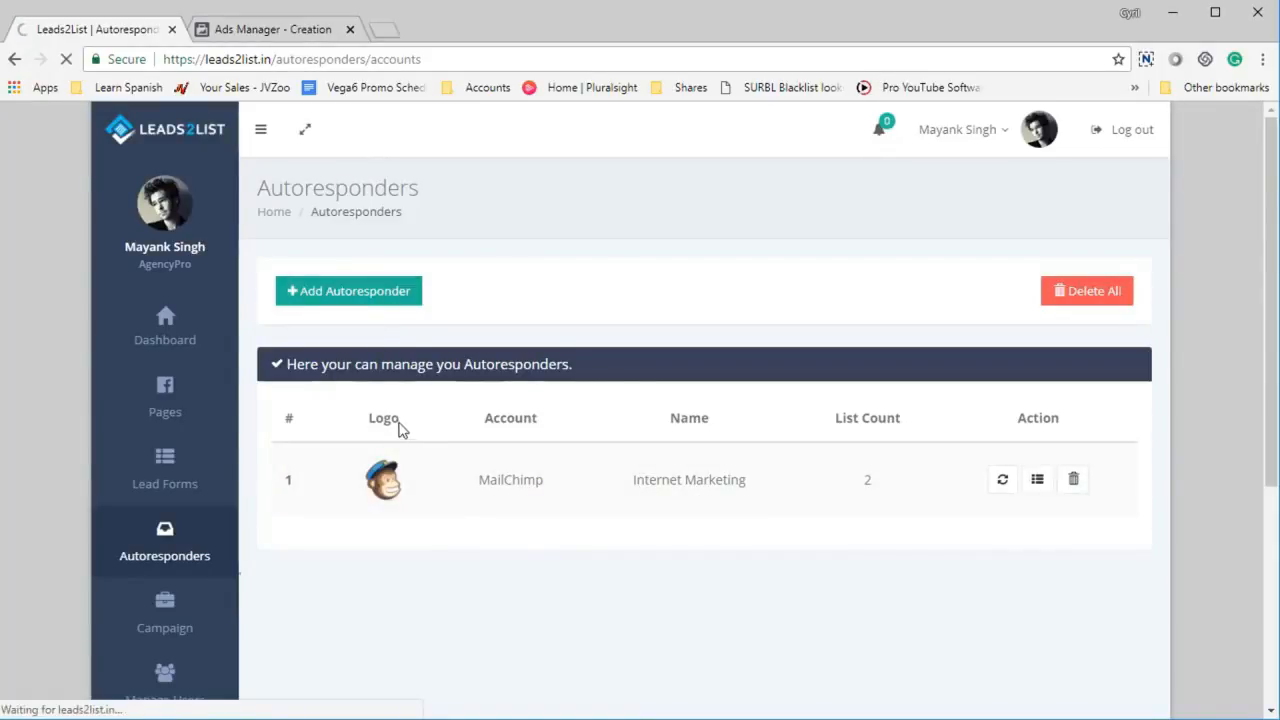
pyautogui.click(514, 350)
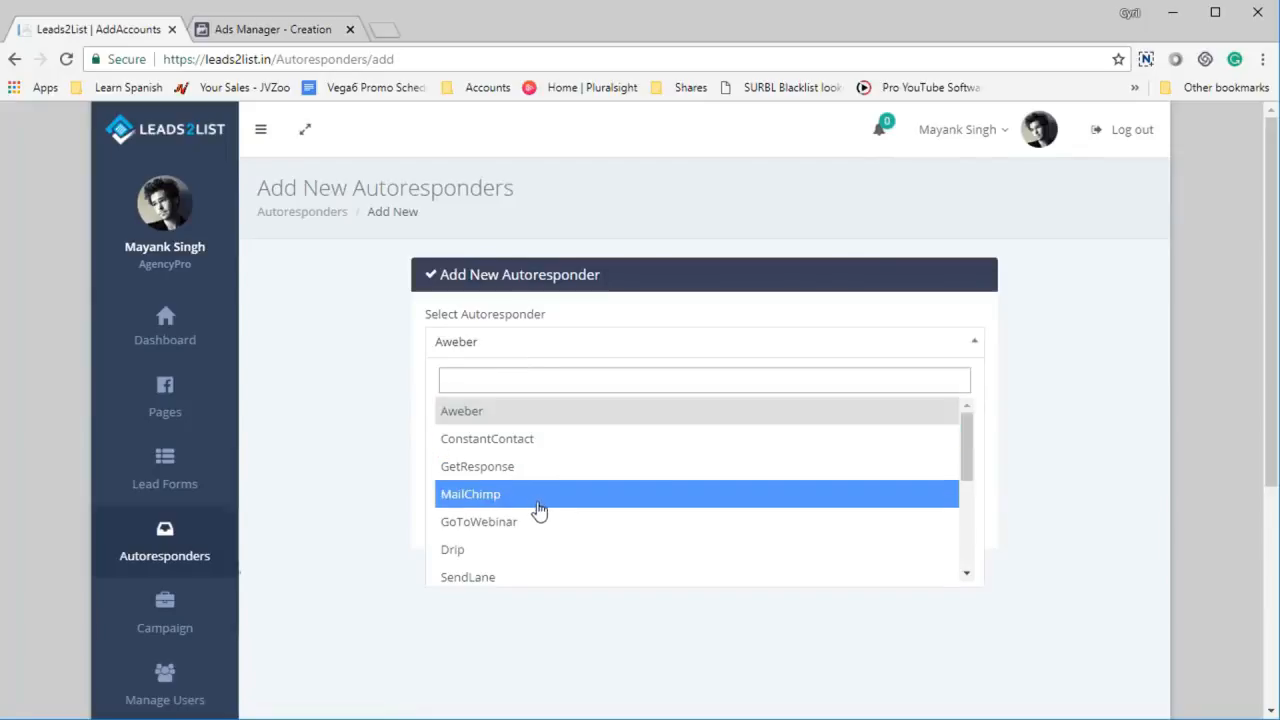
pyautogui.scroll(-2, 537, 514)
pyautogui.scroll(-1, 538, 518)
pyautogui.click(508, 452)
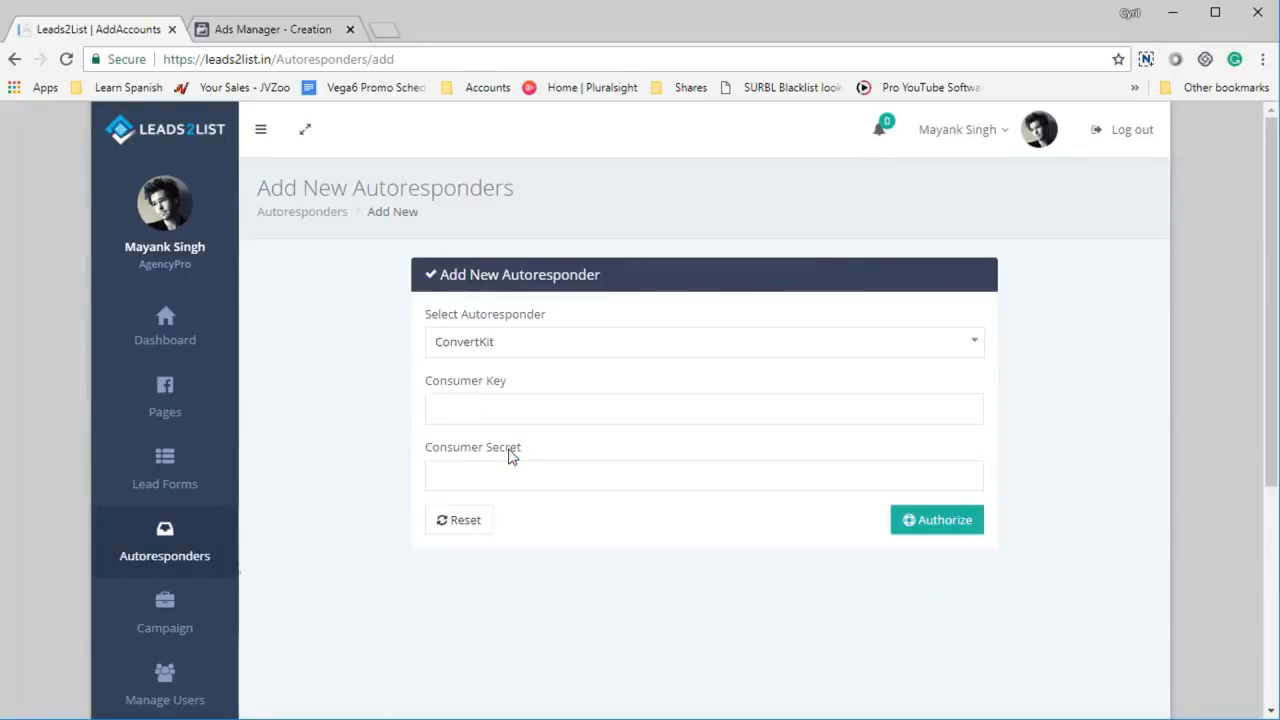
pyautogui.click(525, 345)
pyautogui.click(490, 413)
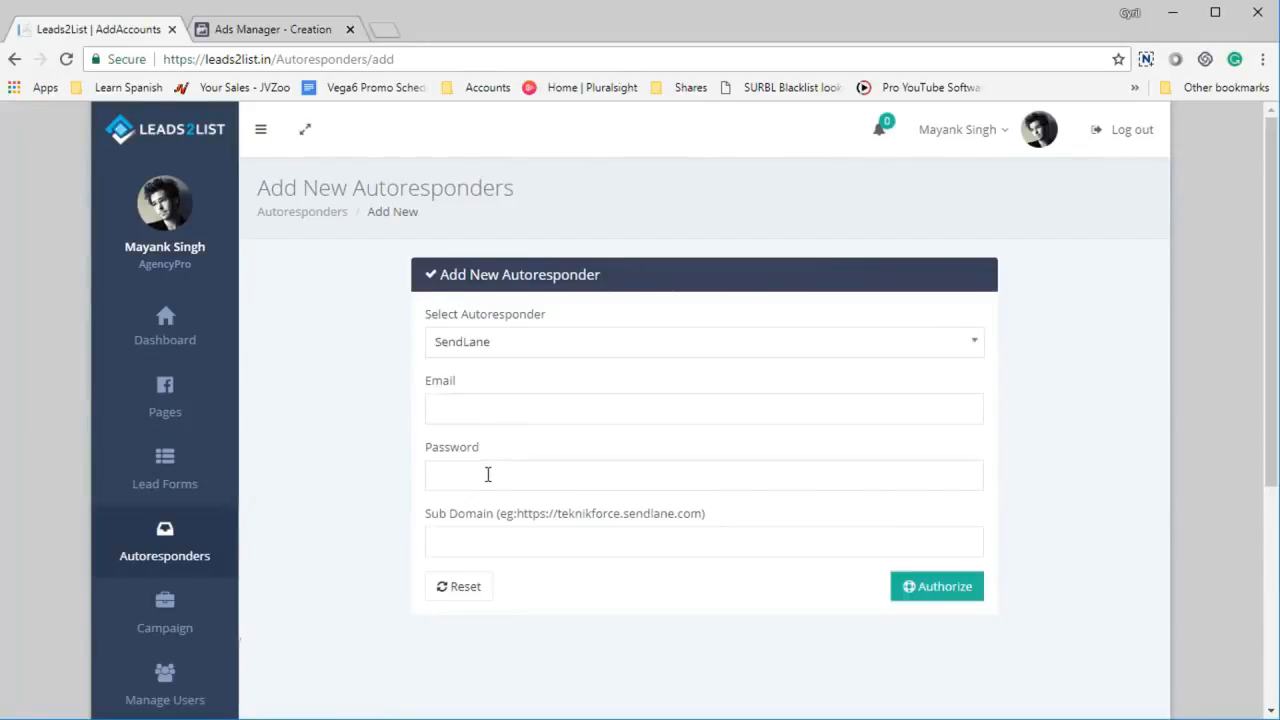
# Examine the credential fields required for Aweber and GetResponse, then return to the autoresponder list without authorizing one
pyautogui.click(502, 412)
pyautogui.click(491, 458)
pyautogui.click(502, 350)
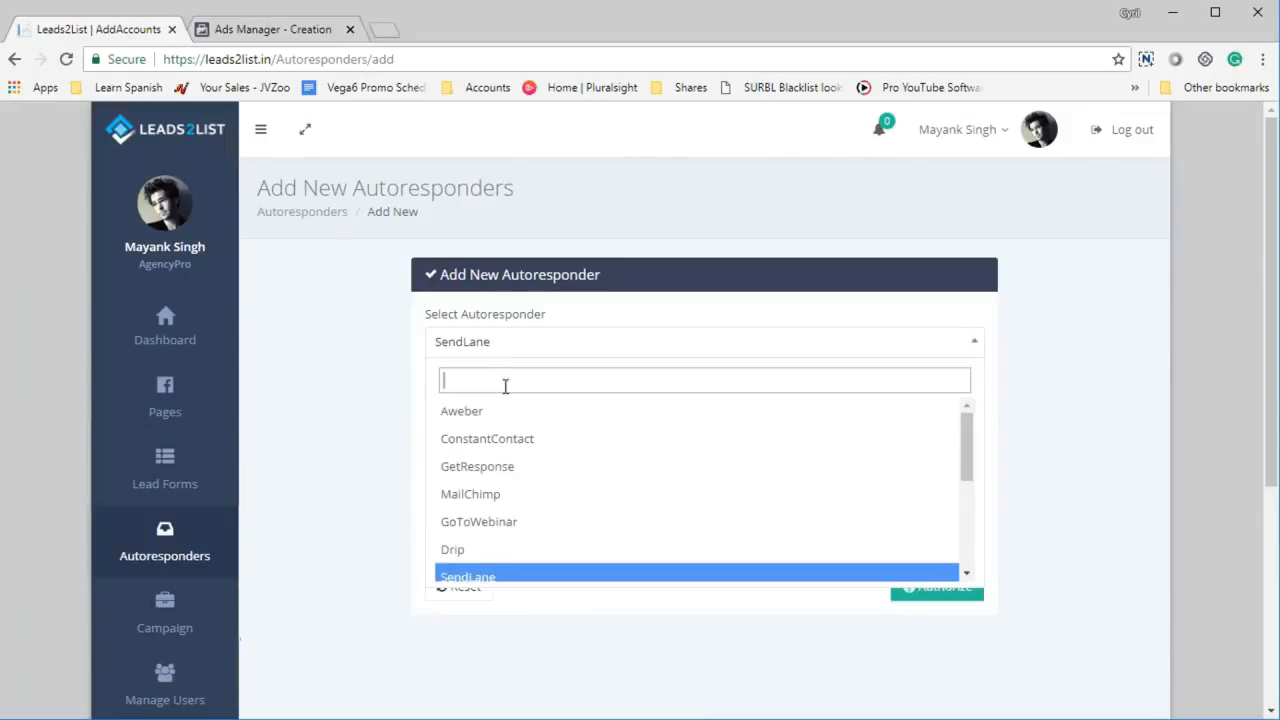
pyautogui.click(500, 411)
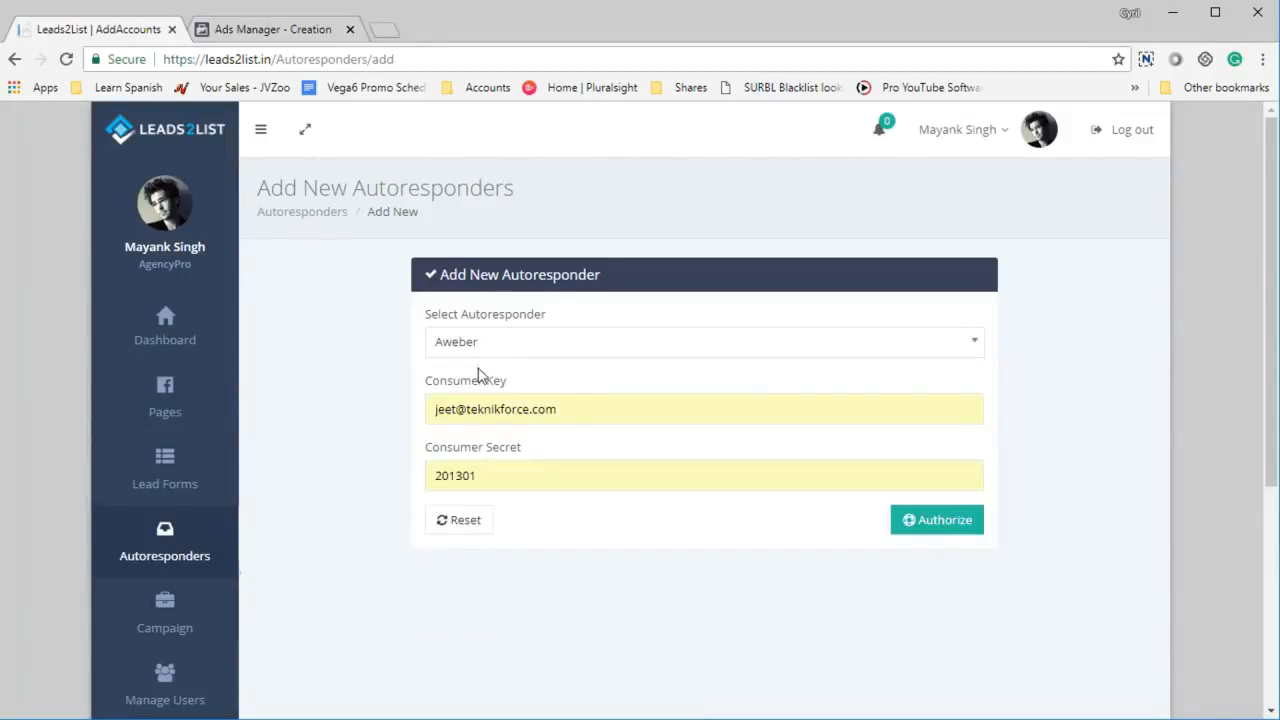
pyautogui.click(510, 344)
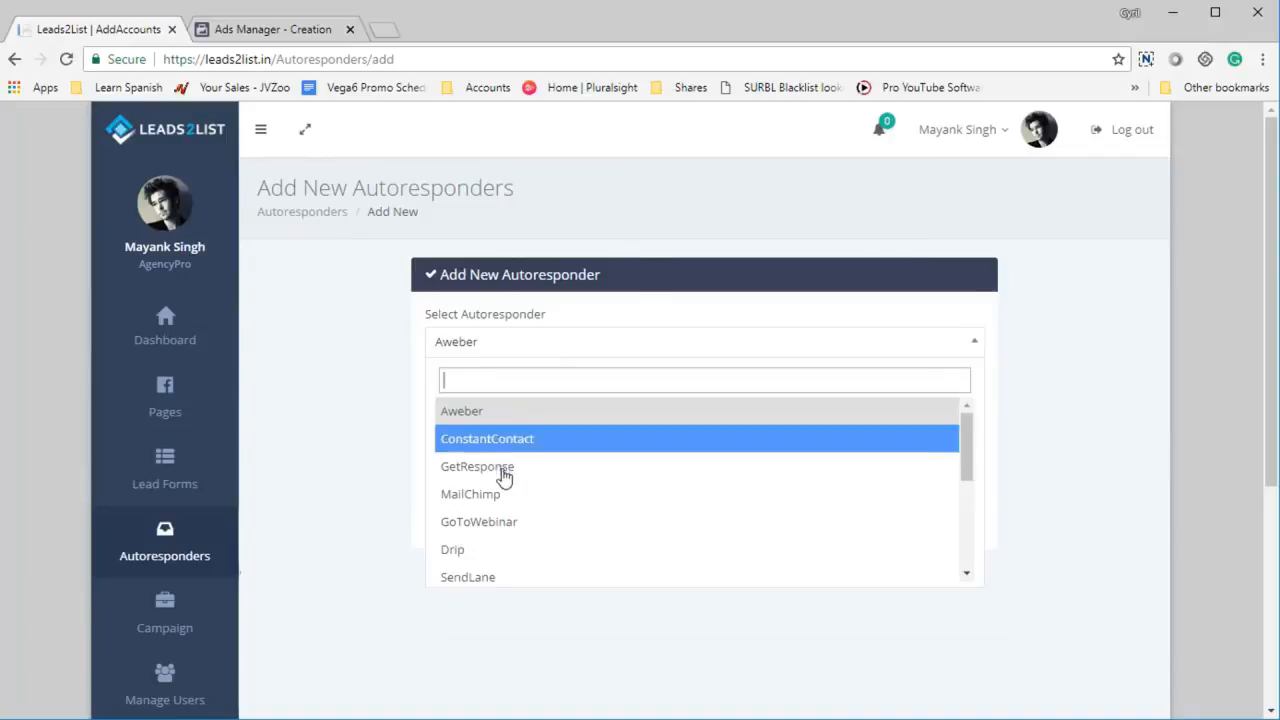
pyautogui.click(495, 440)
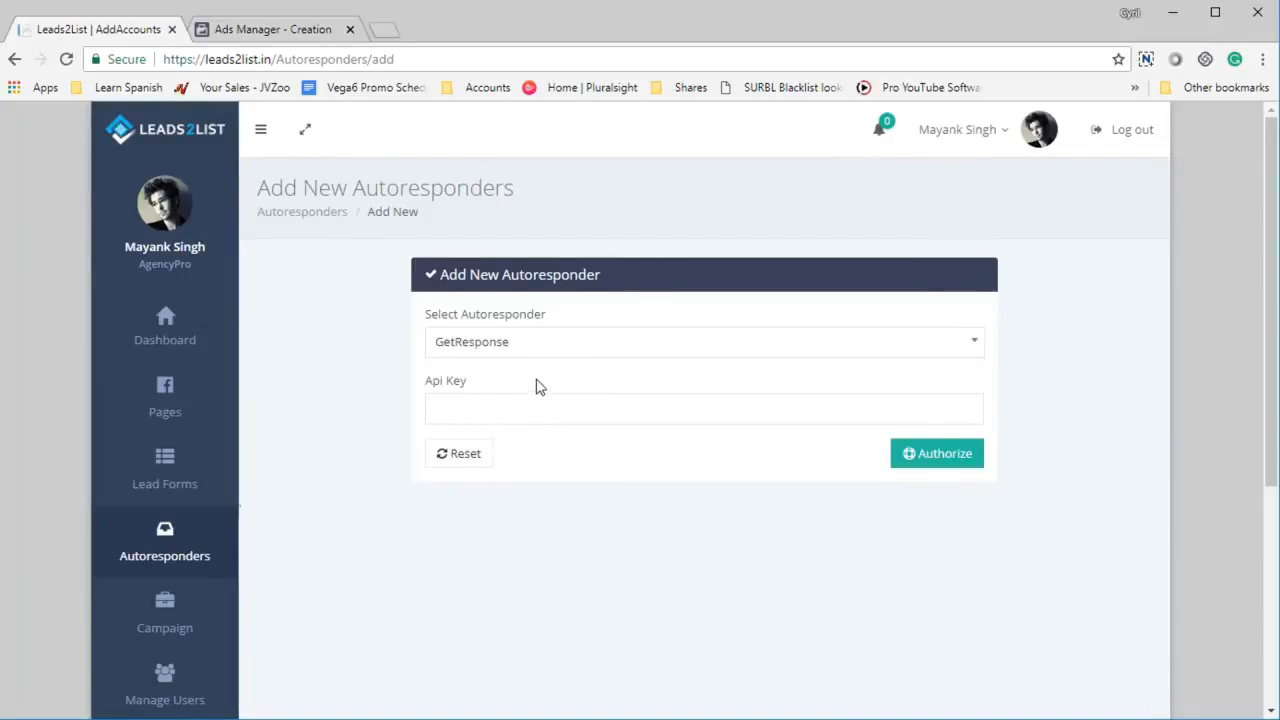
pyautogui.click(514, 348)
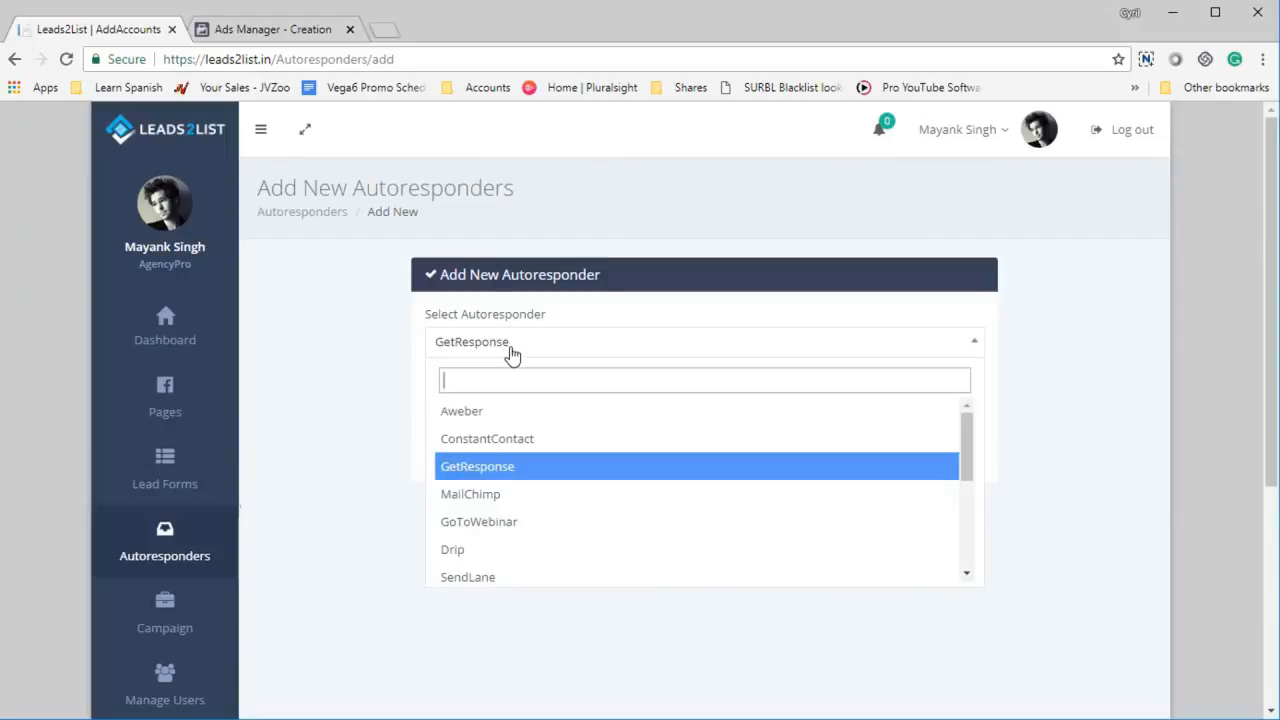
pyautogui.click(371, 443)
pyautogui.rightClick(495, 491)
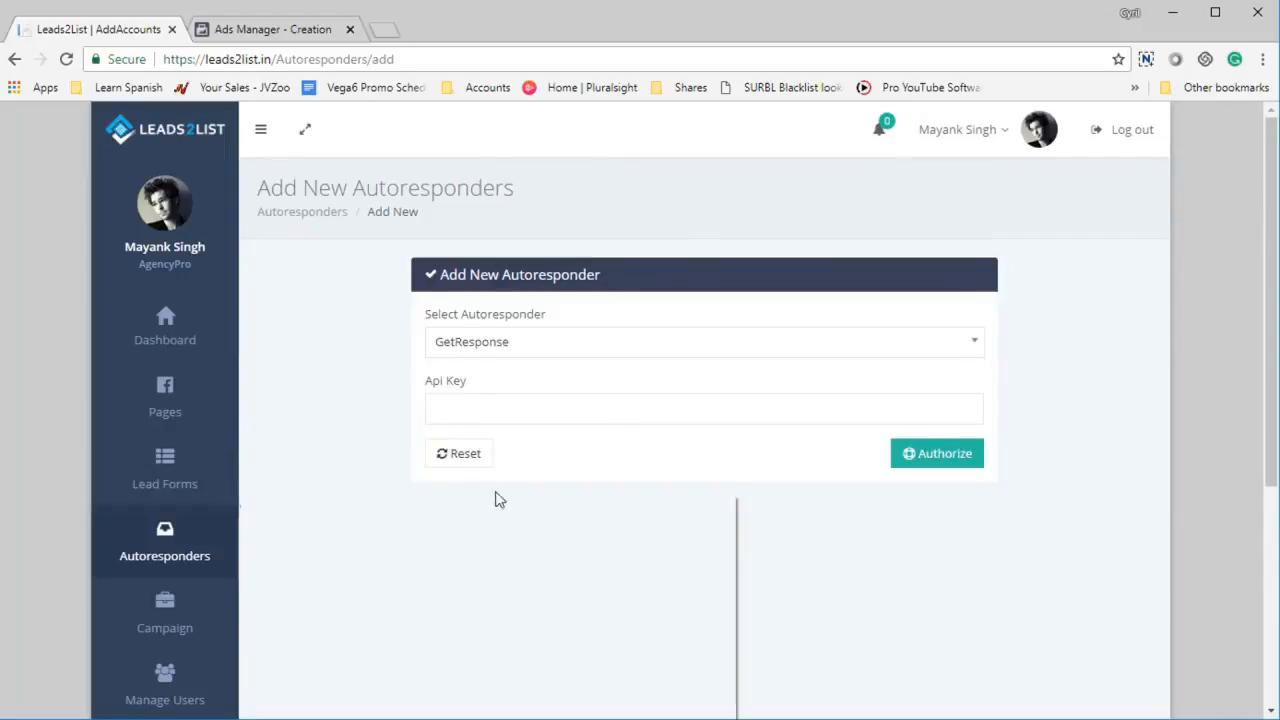
pyautogui.click(511, 507)
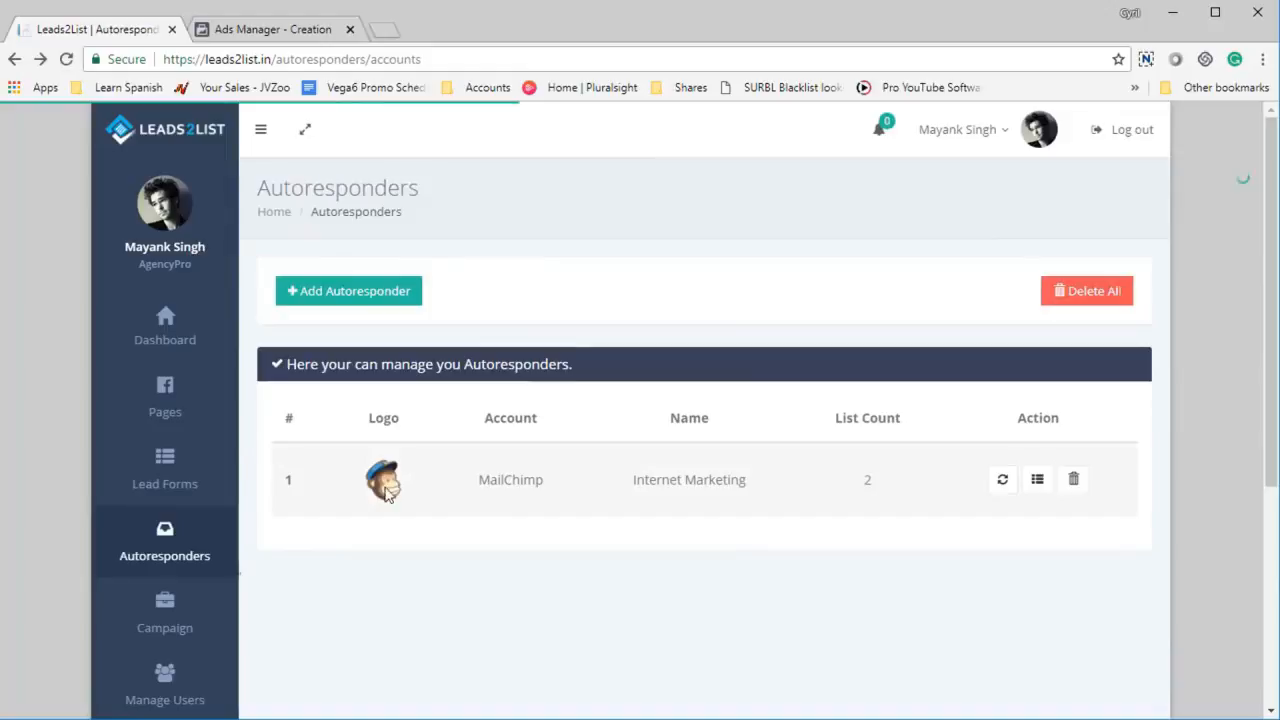
# Examine the connected MailChimp autoresponder's account, name and list count
pyautogui.moveTo(480, 490); pyautogui.dragTo(540, 512)
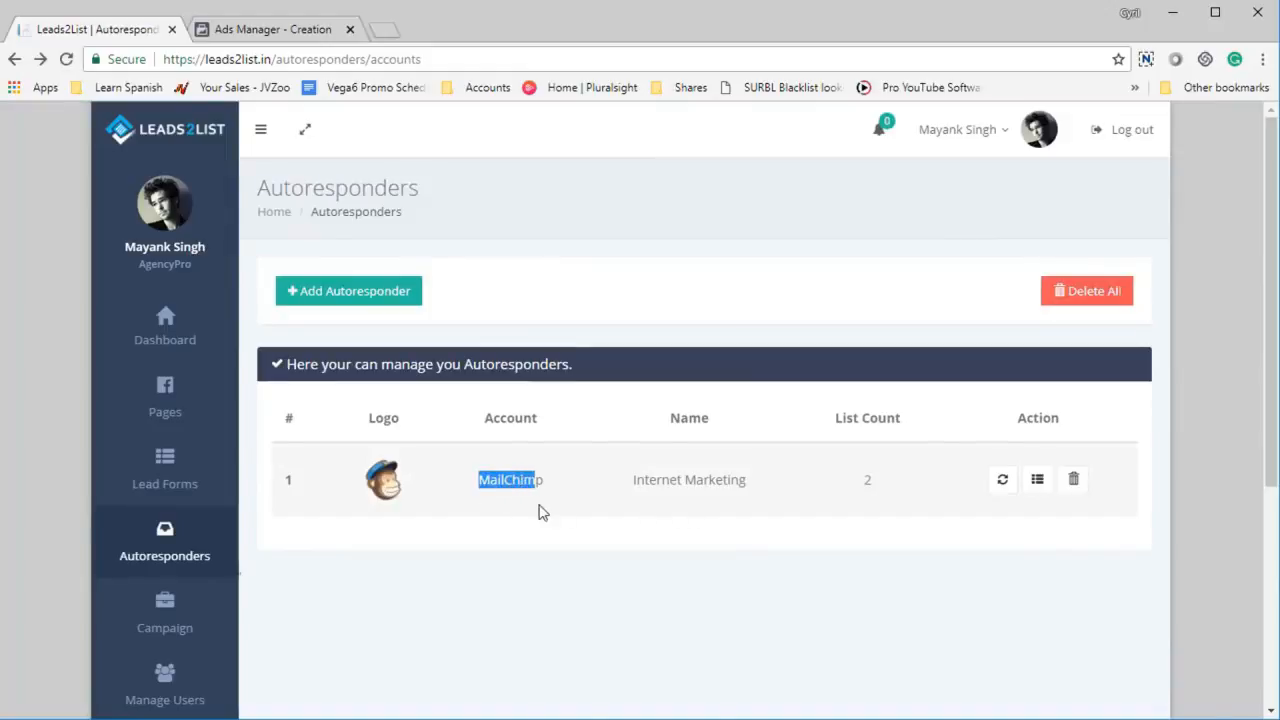
pyautogui.moveTo(657, 480); pyautogui.dragTo(720, 486)
pyautogui.click(869, 486)
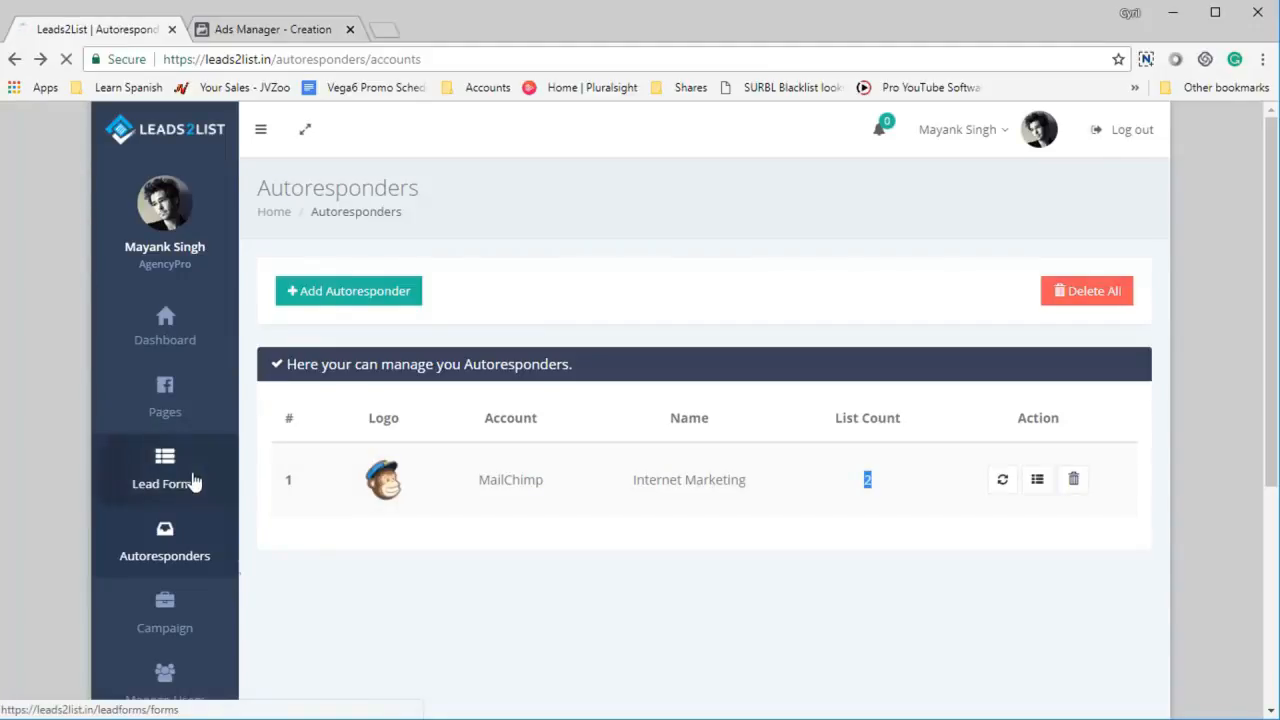
# Open the Lead Forms section and examine the list of Facebook lead ad forms with their pages and lead counts
pyautogui.click(193, 484)
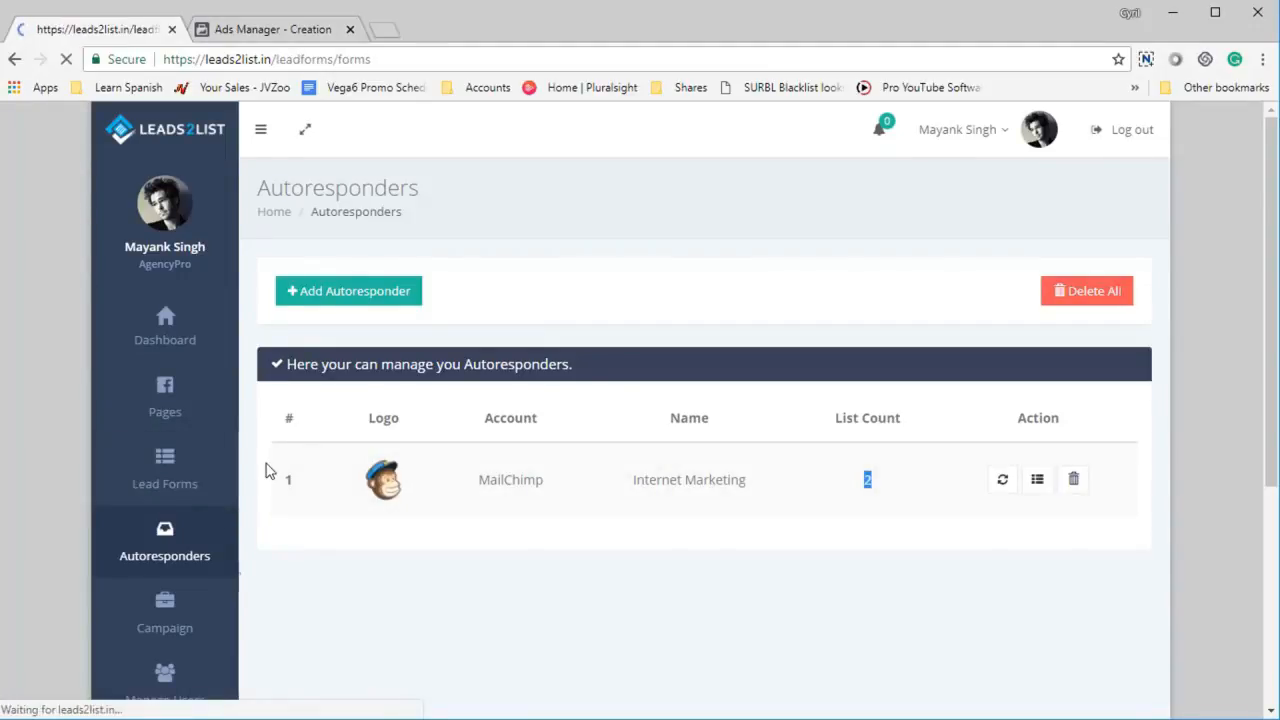
pyautogui.scroll(-2, 450, 493)
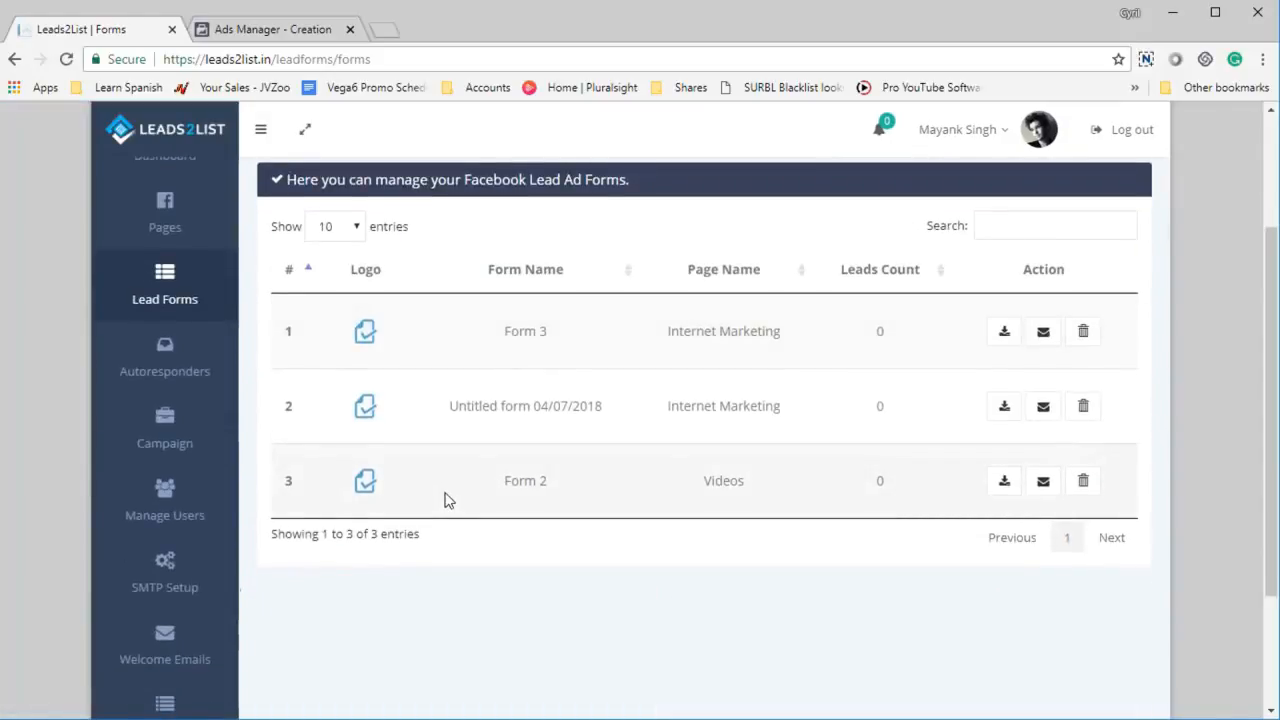
pyautogui.scroll(2, 435, 500)
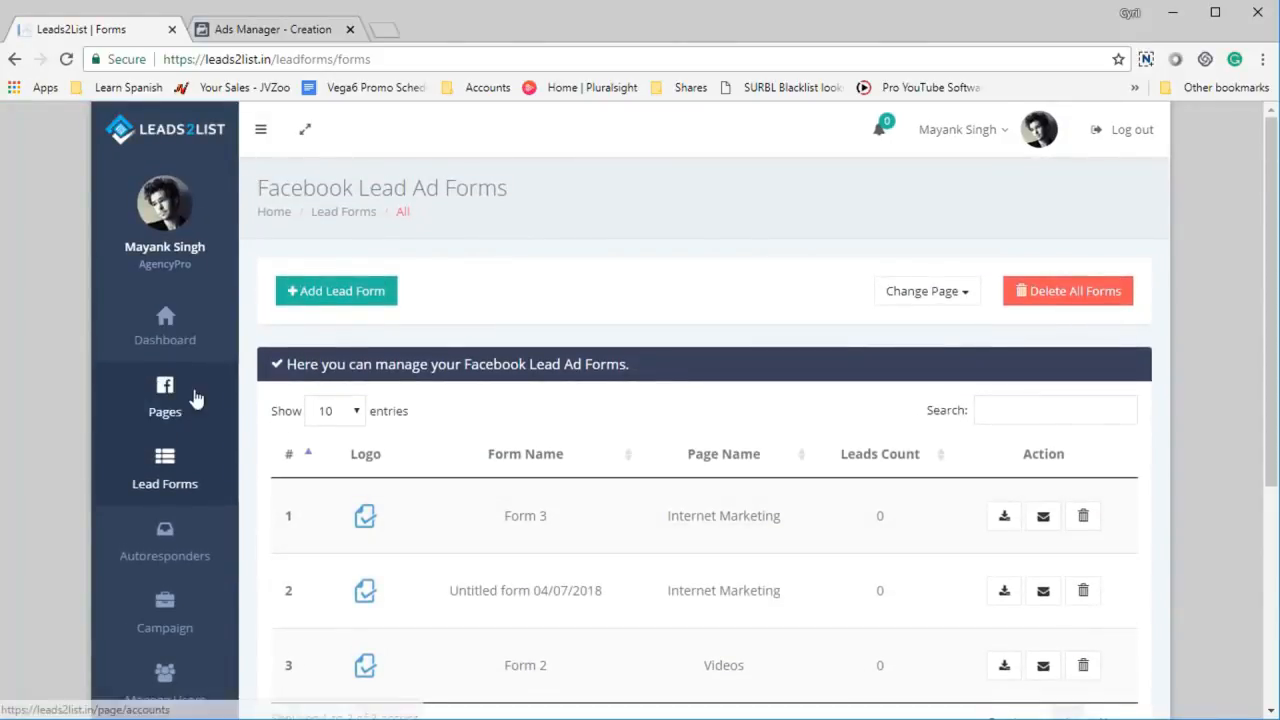
pyautogui.scroll(-2, 420, 491)
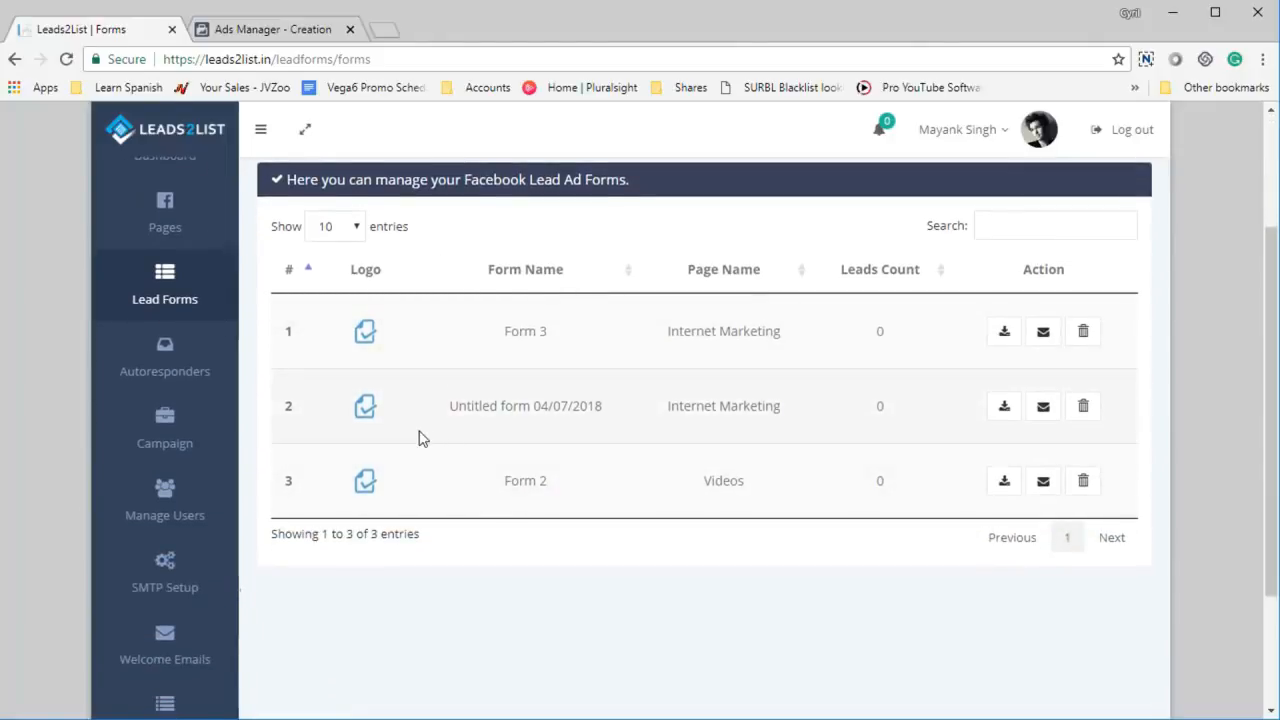
# Switch to Facebook Ads Manager, check the campaign objective and return to the ad set's Page settings
pyautogui.click(258, 33)
pyautogui.scroll(-2, 491, 391)
pyautogui.scroll(2, 491, 391)
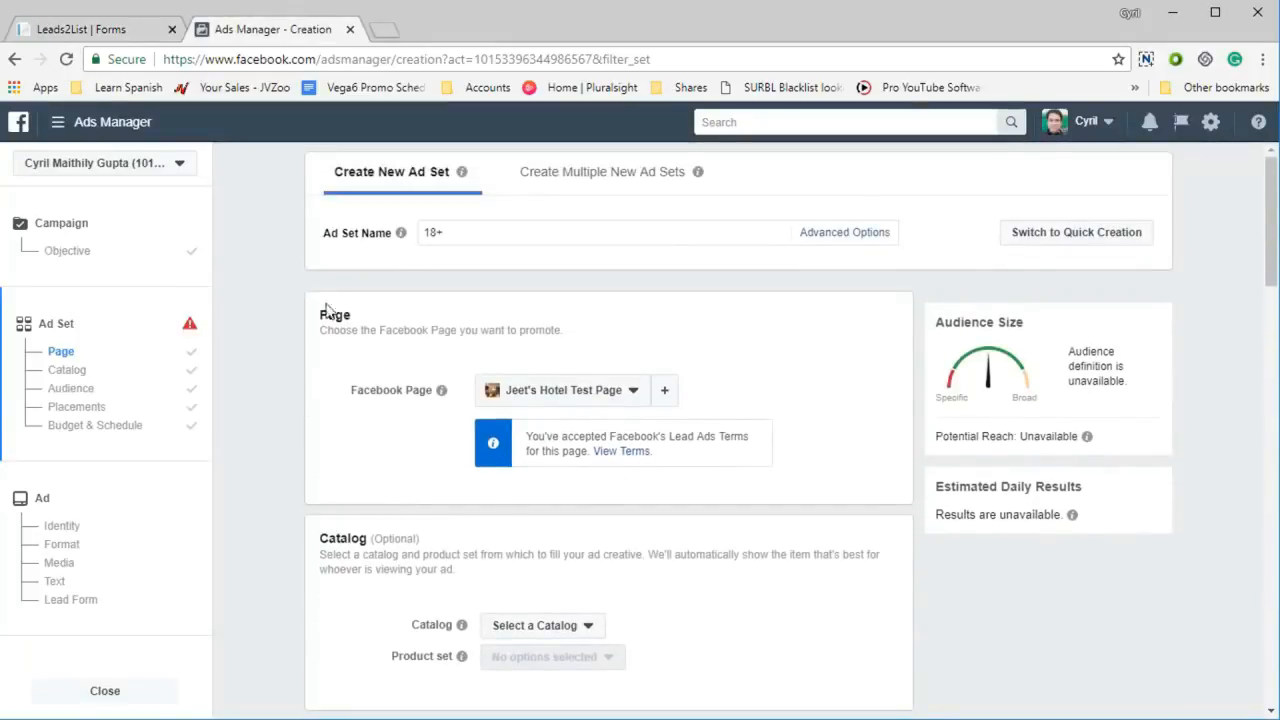
pyautogui.click(102, 262)
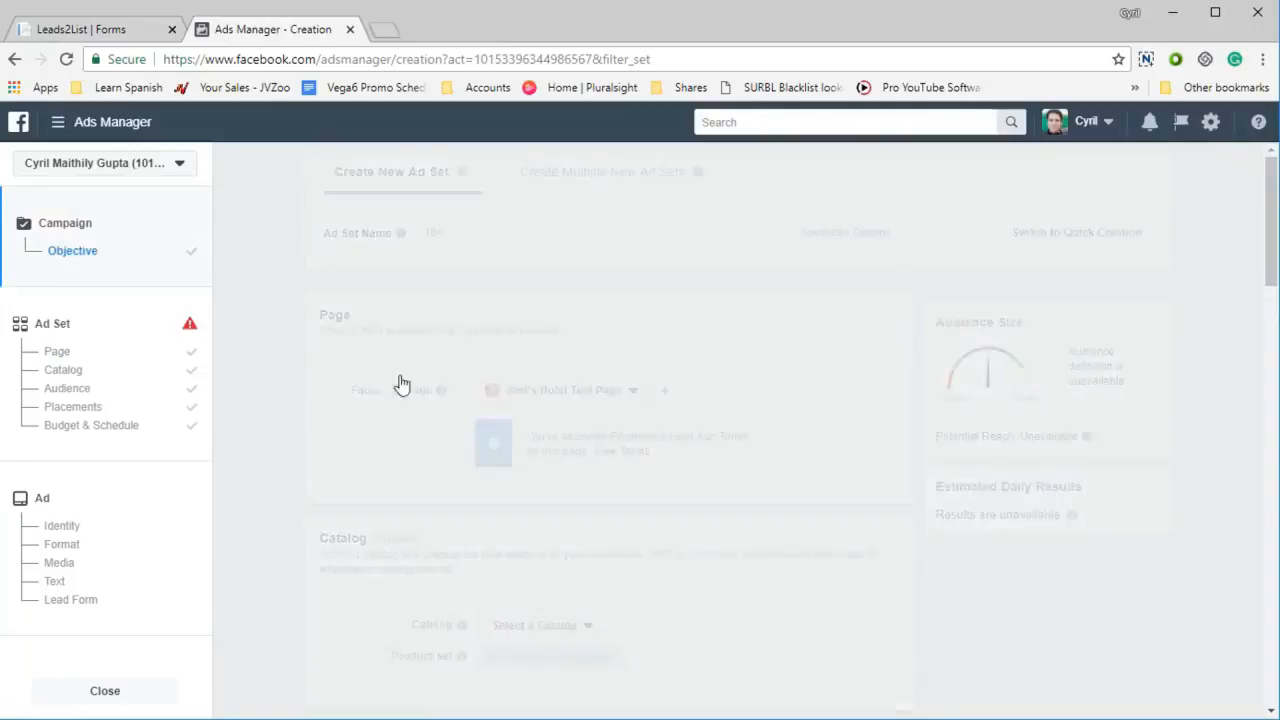
pyautogui.scroll(-1, 680, 640)
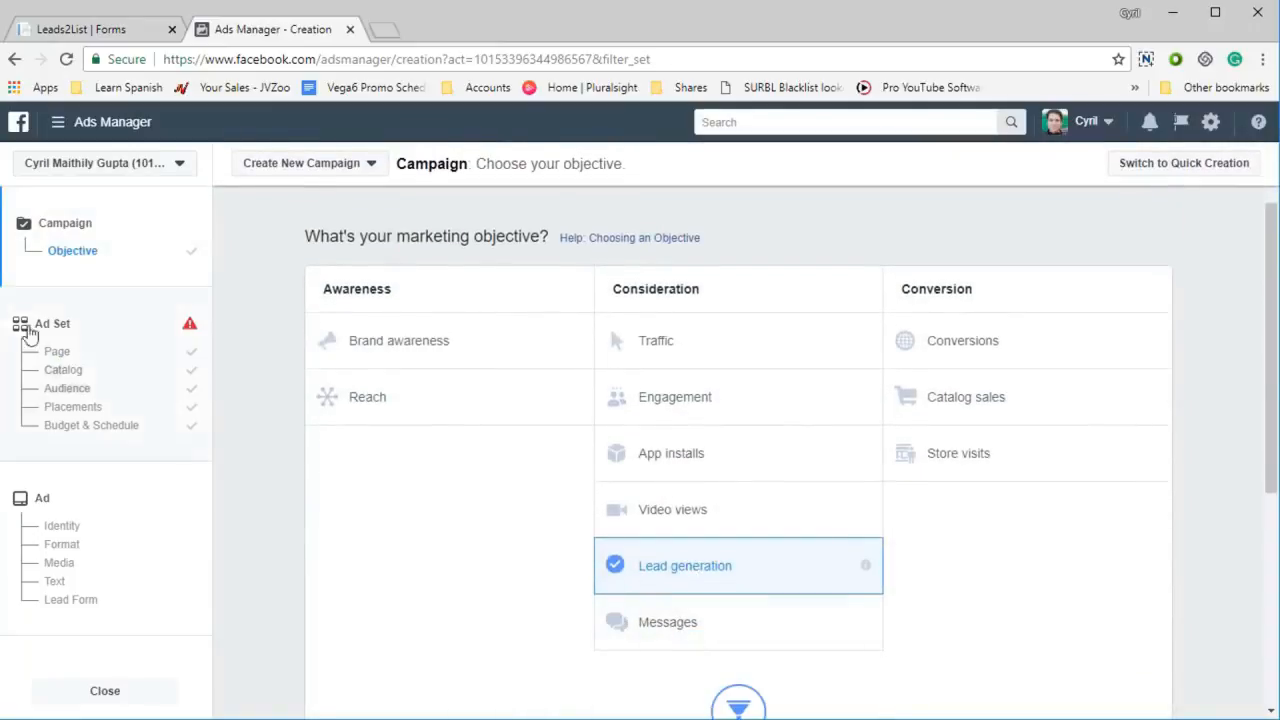
pyautogui.click(86, 354)
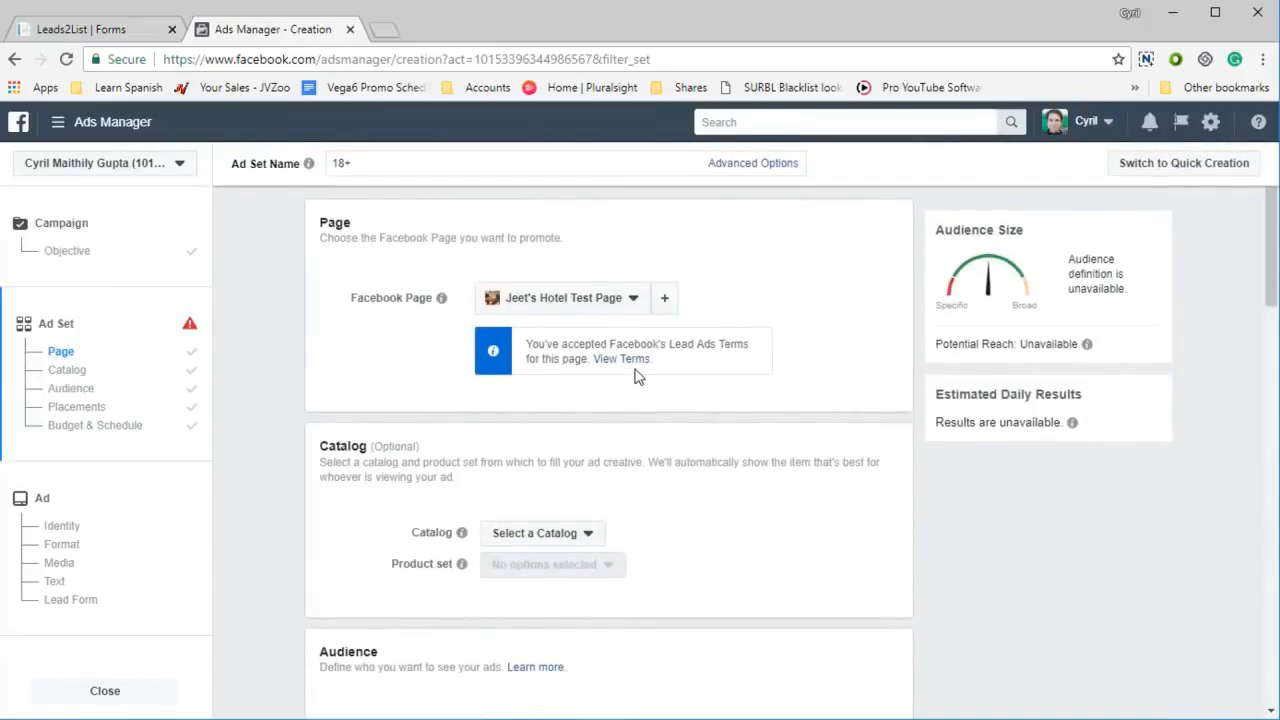
# View Facebook's Lead Ads Terms, accept them for the page, and return to the ad set
pyautogui.click(625, 360)
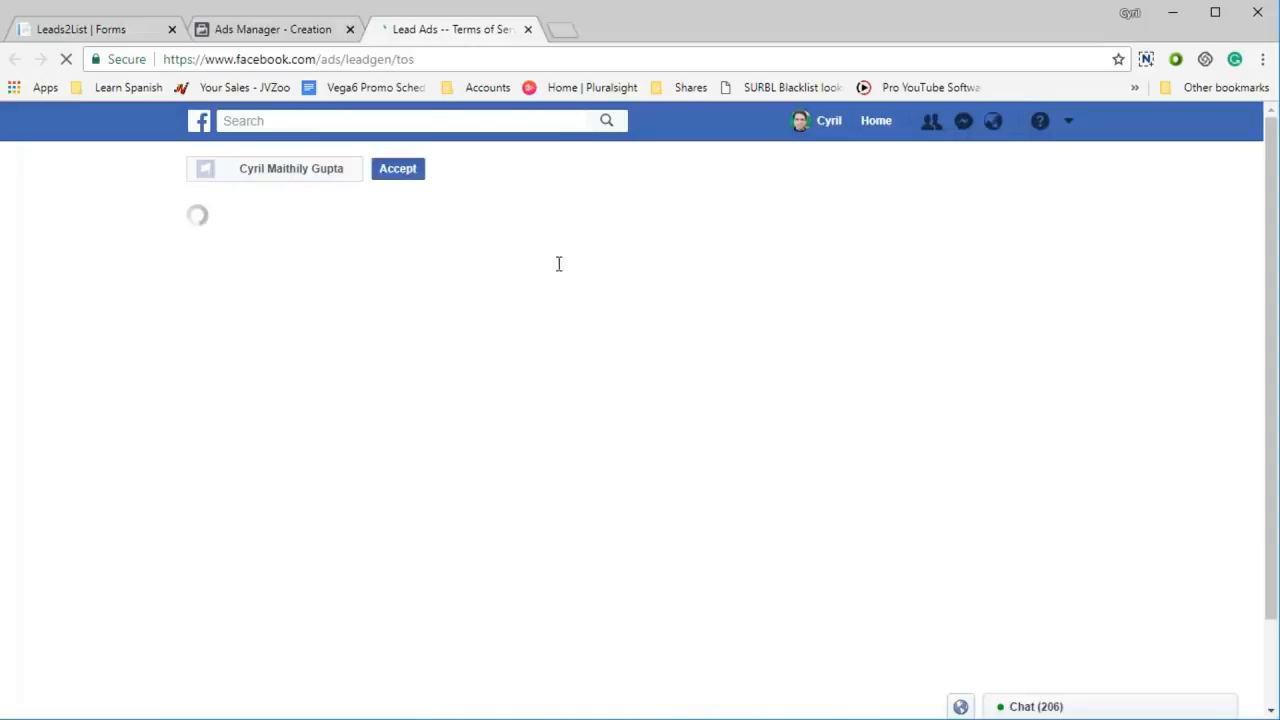
pyautogui.click(397, 168)
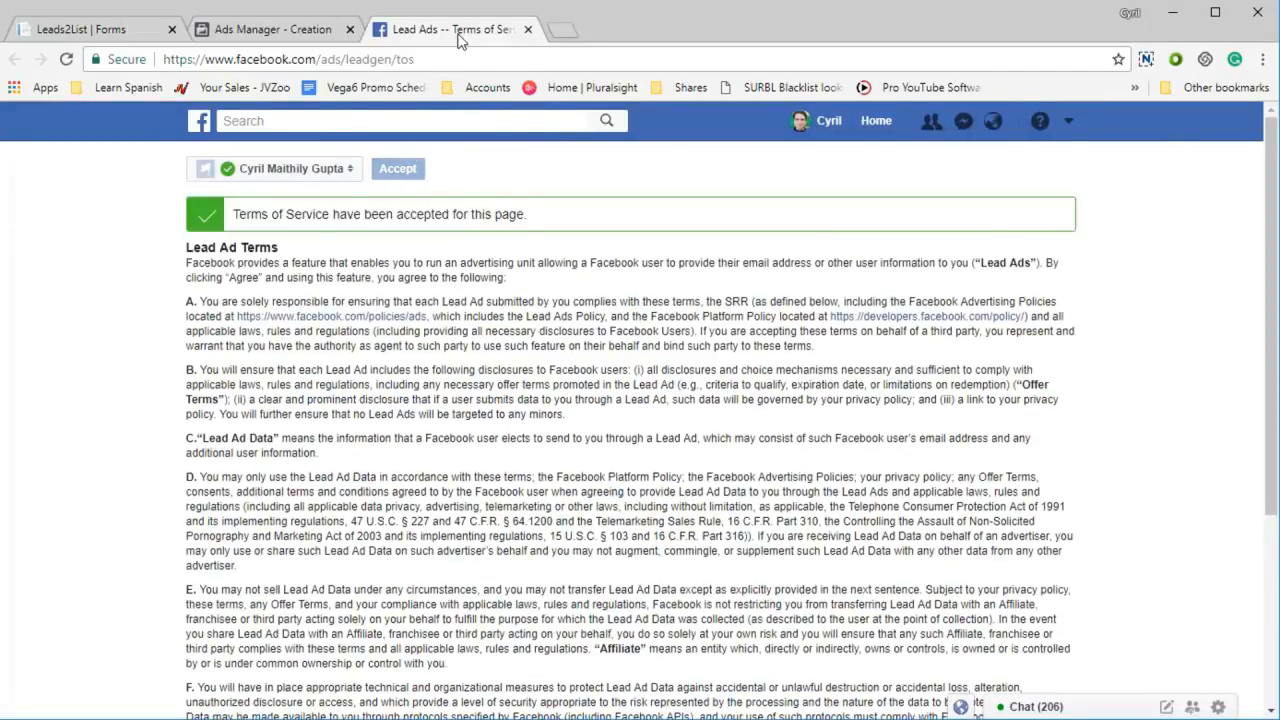
pyautogui.click(528, 29)
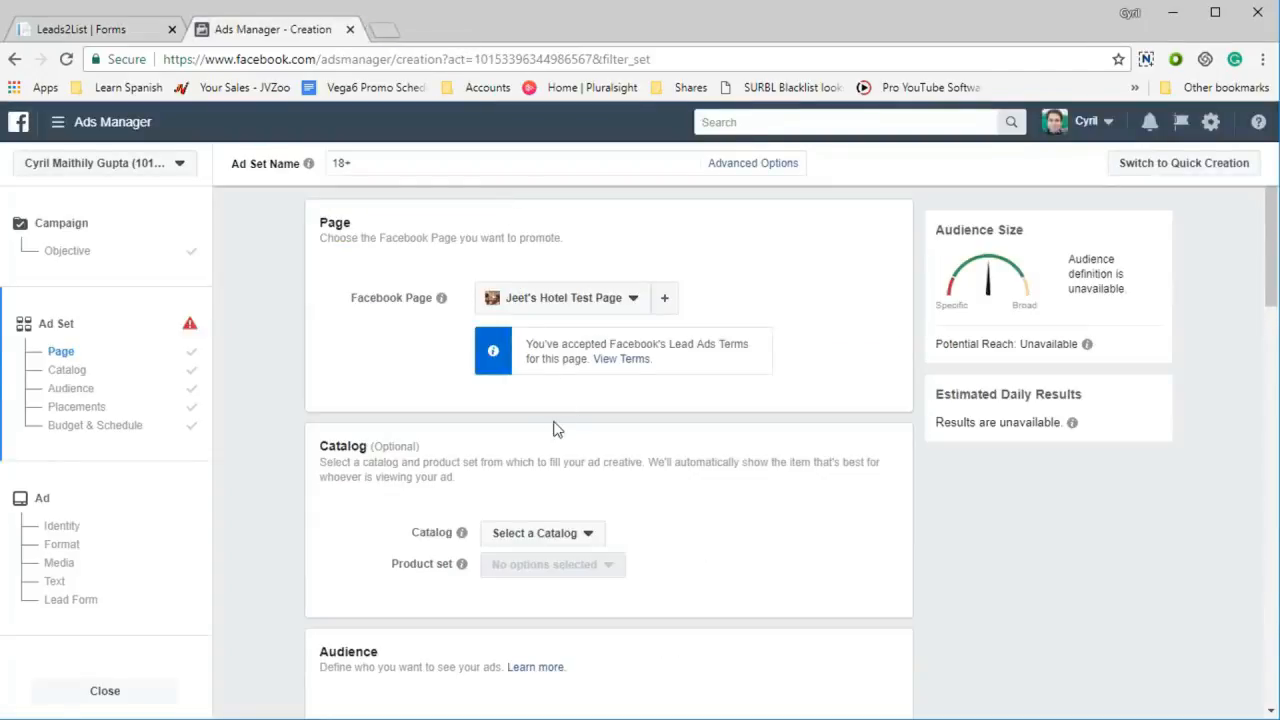
# Examine the ad set's catalog options and the custom audiences available for targeting
pyautogui.scroll(-1, 547, 437)
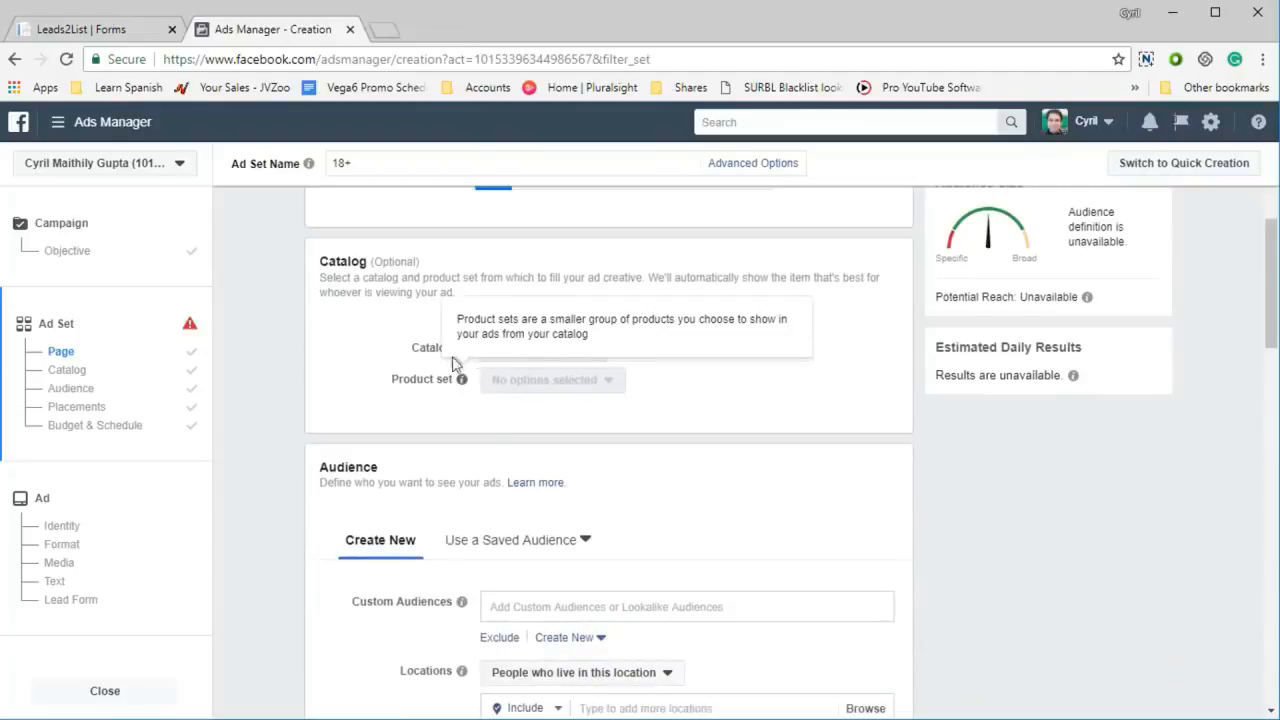
pyautogui.scroll(-1, 444, 398)
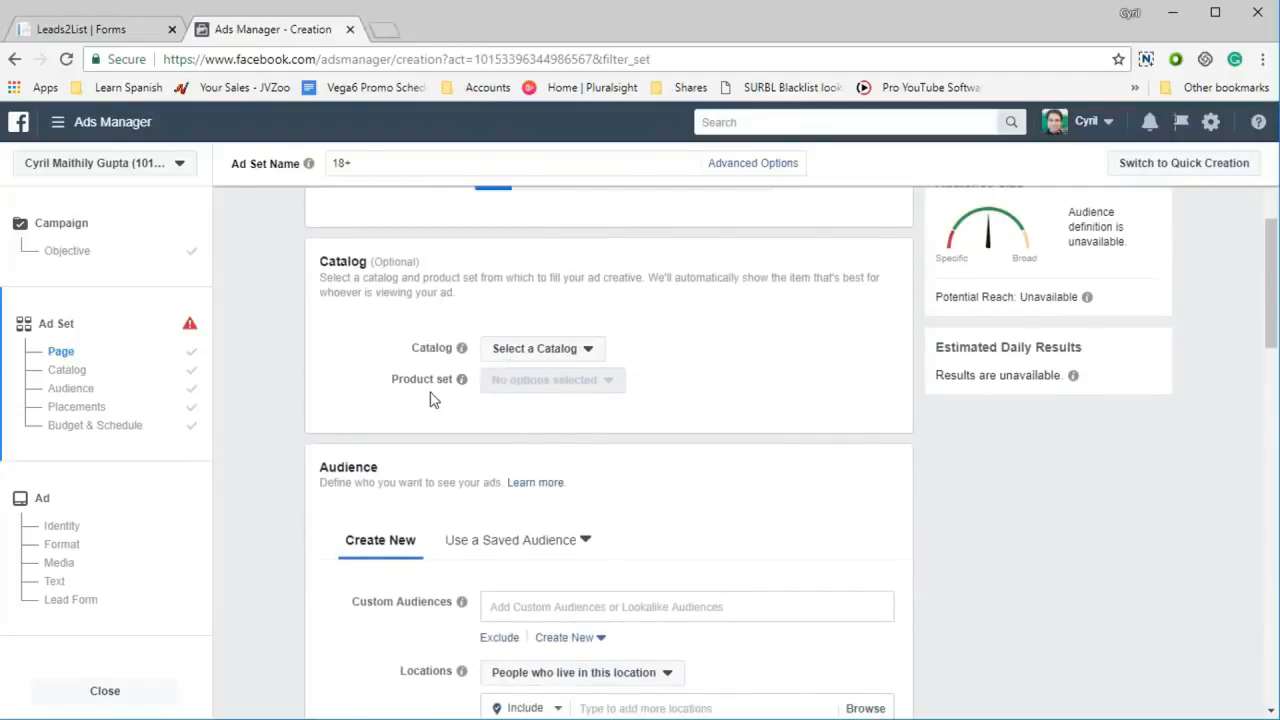
pyautogui.scroll(-2, 430, 410)
pyautogui.scroll(-1, 500, 400)
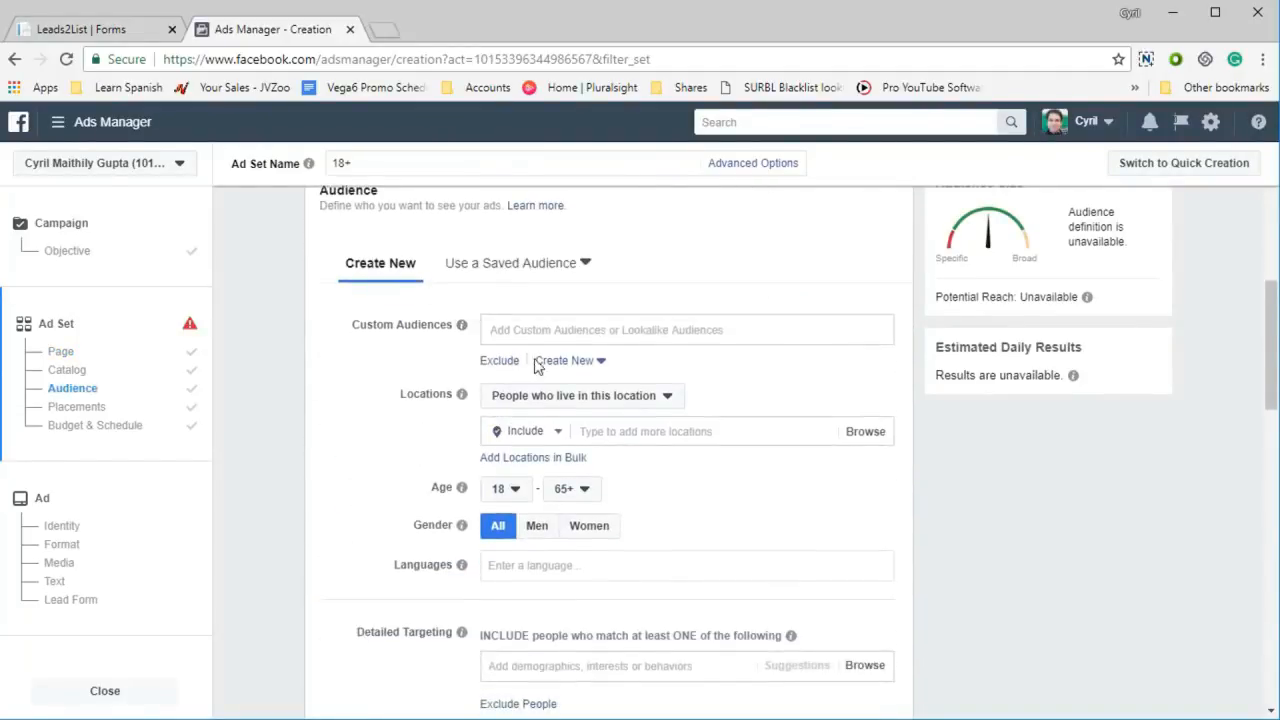
pyautogui.click(546, 331)
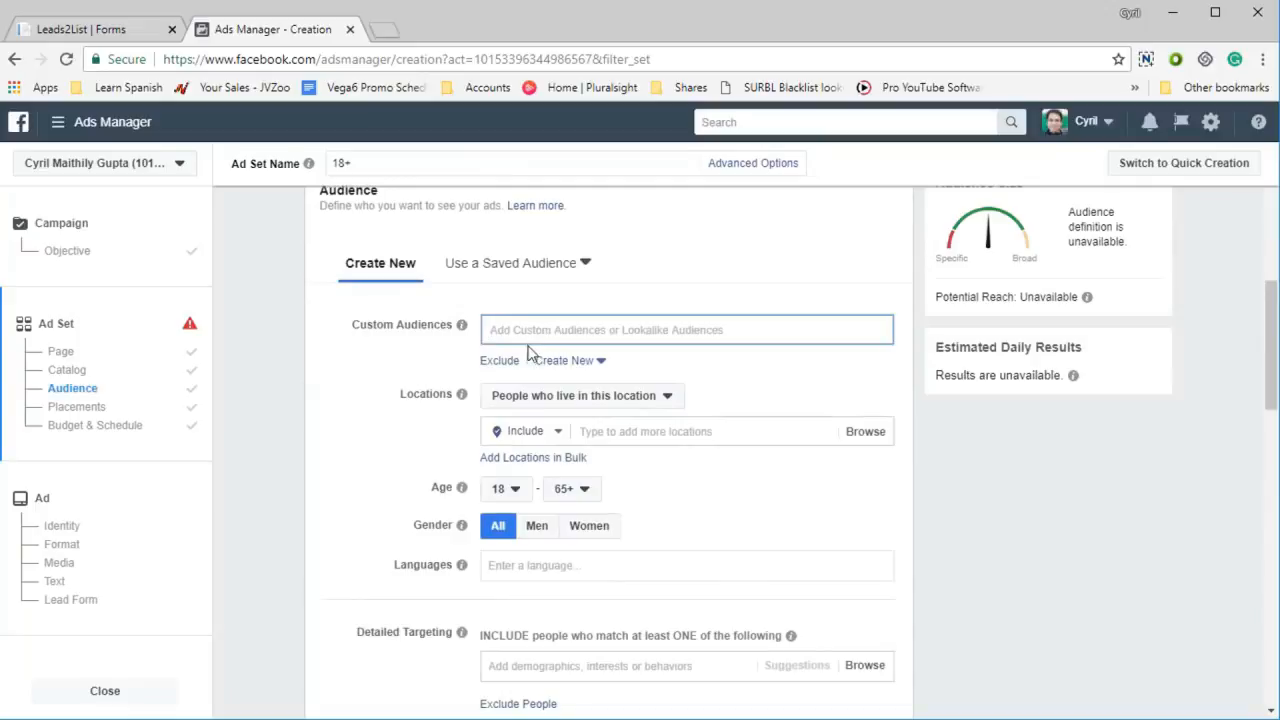
pyautogui.click(532, 333)
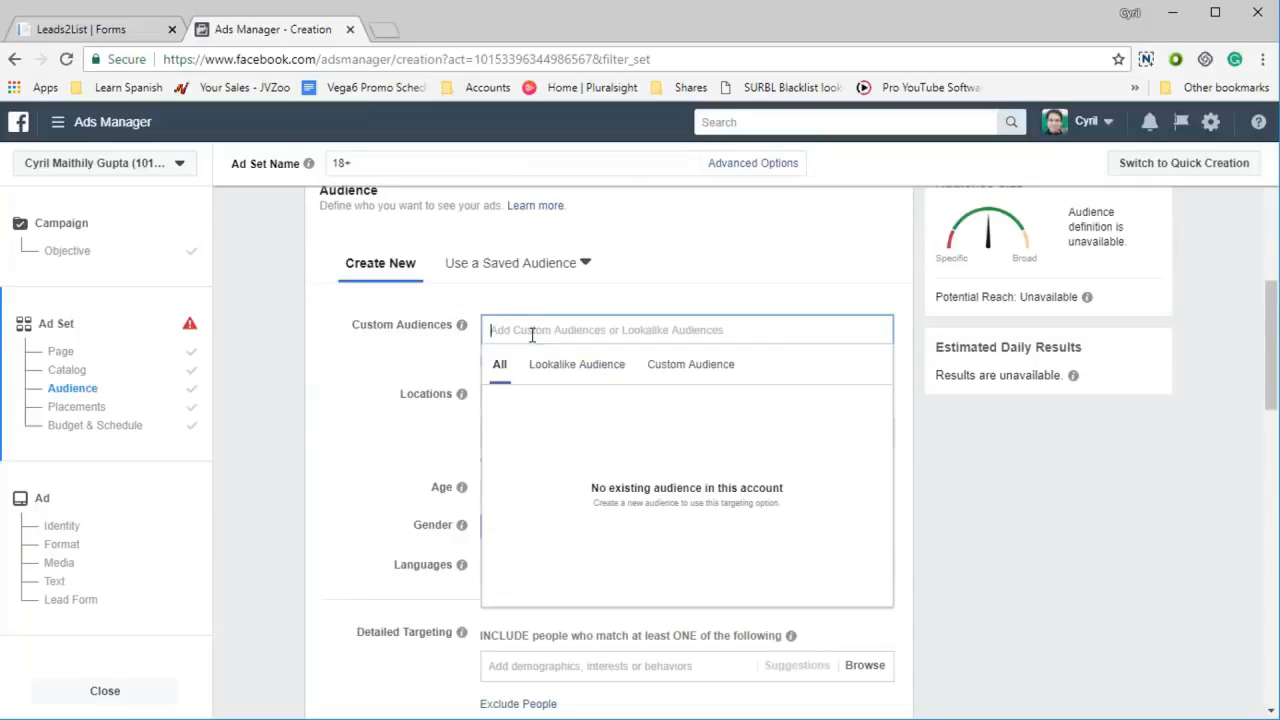
pyautogui.click(426, 392)
# Examine the ad set's audience targeting, placements, budget, schedule and bid strategy settings
pyautogui.scroll(3, 370, 398)
pyautogui.scroll(-4, 380, 397)
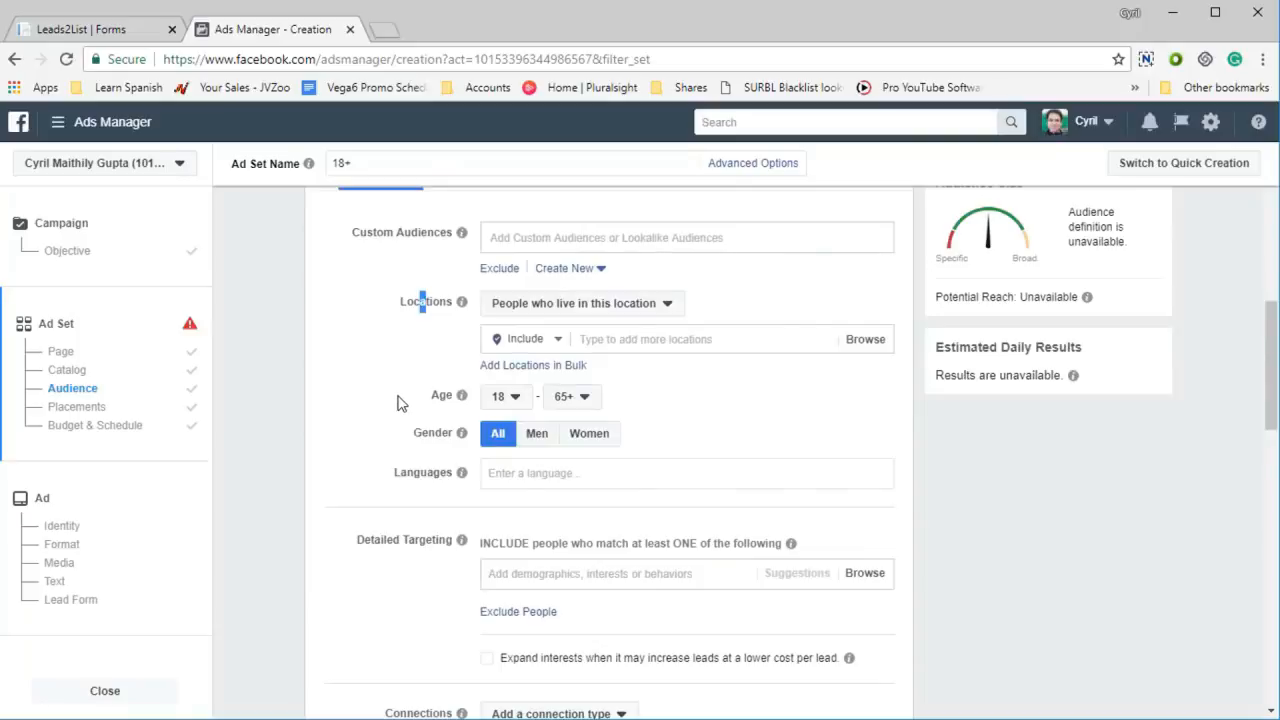
pyautogui.scroll(-1, 405, 408)
pyautogui.scroll(-2, 420, 416)
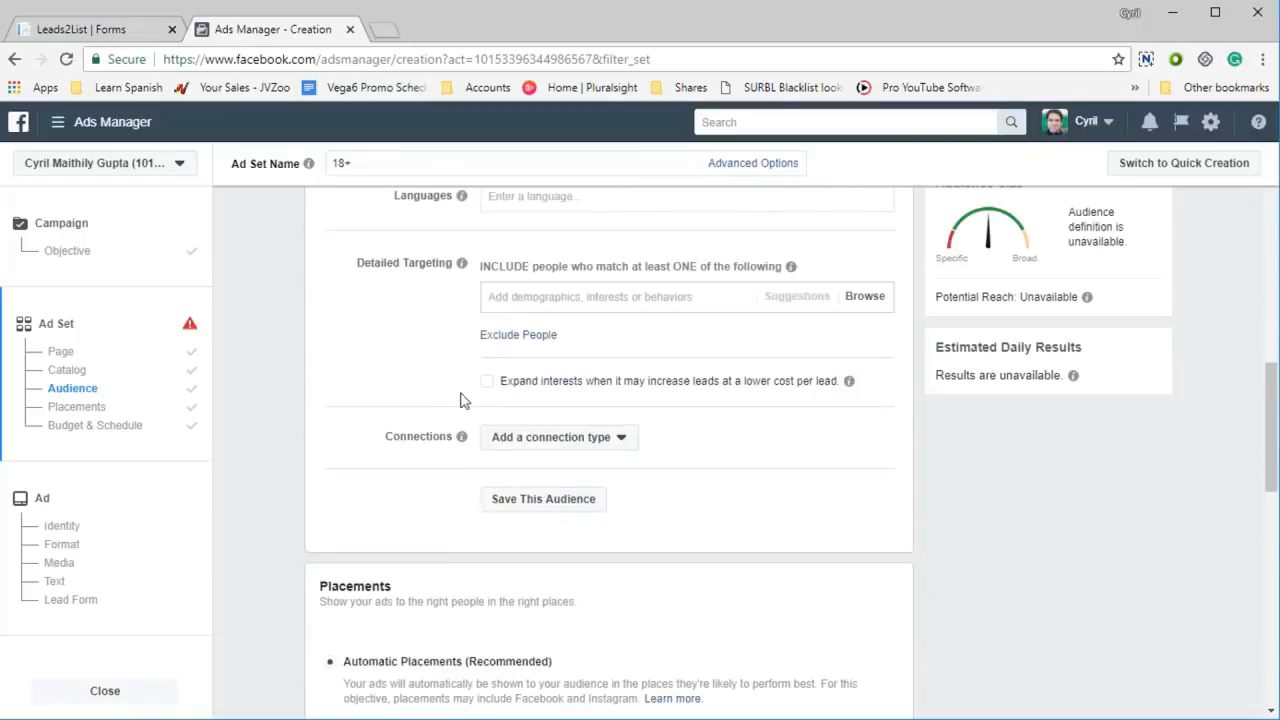
pyautogui.scroll(-3, 503, 489)
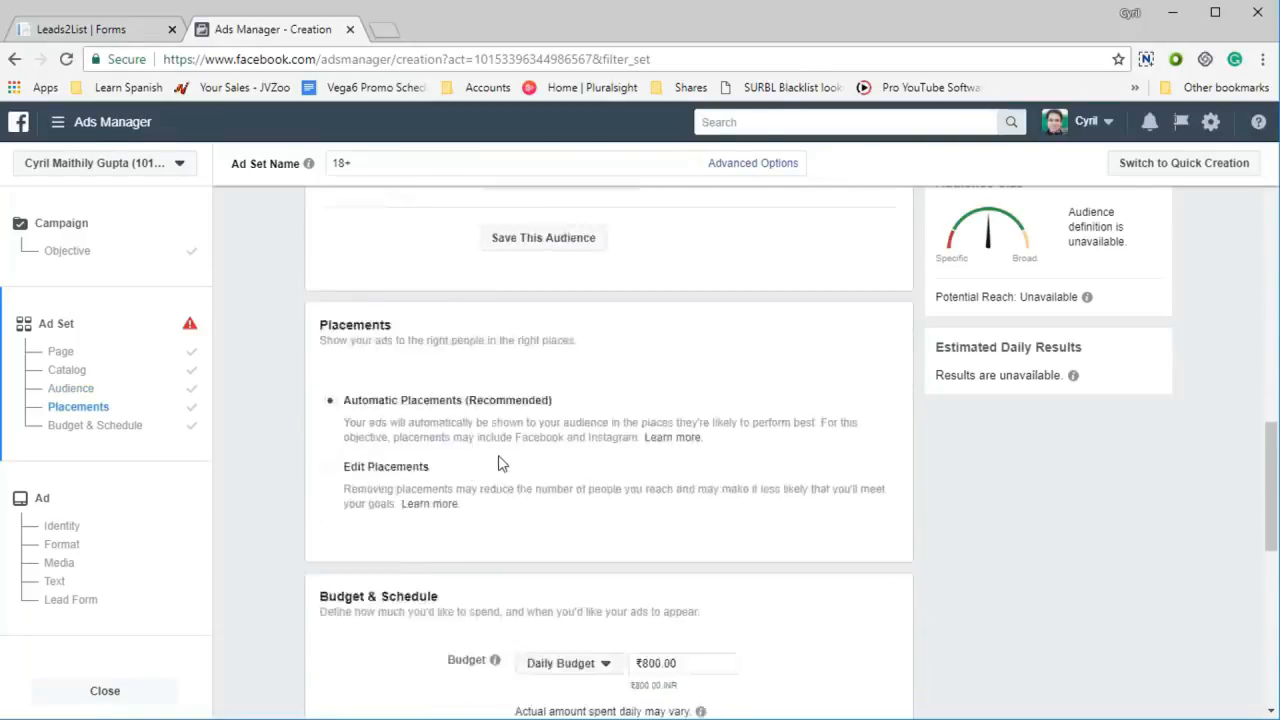
pyautogui.scroll(-5, 500, 465)
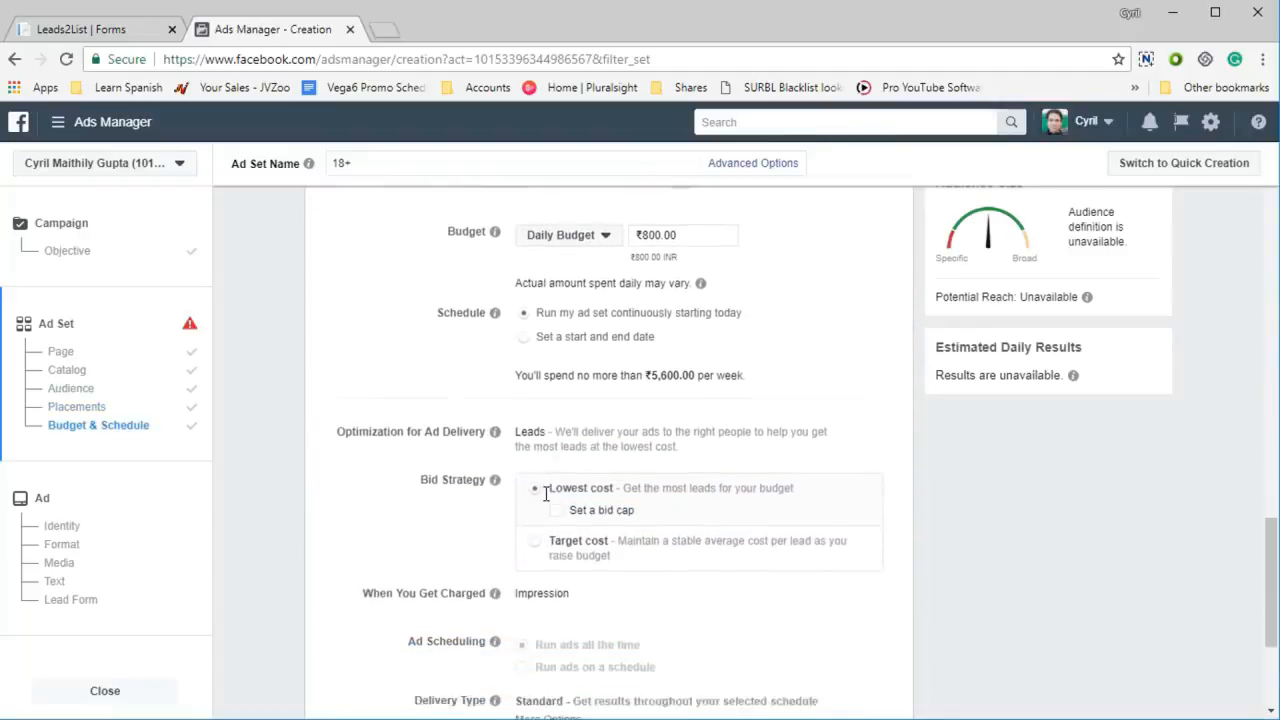
pyautogui.scroll(-2, 545, 493)
pyautogui.scroll(-1, 545, 493)
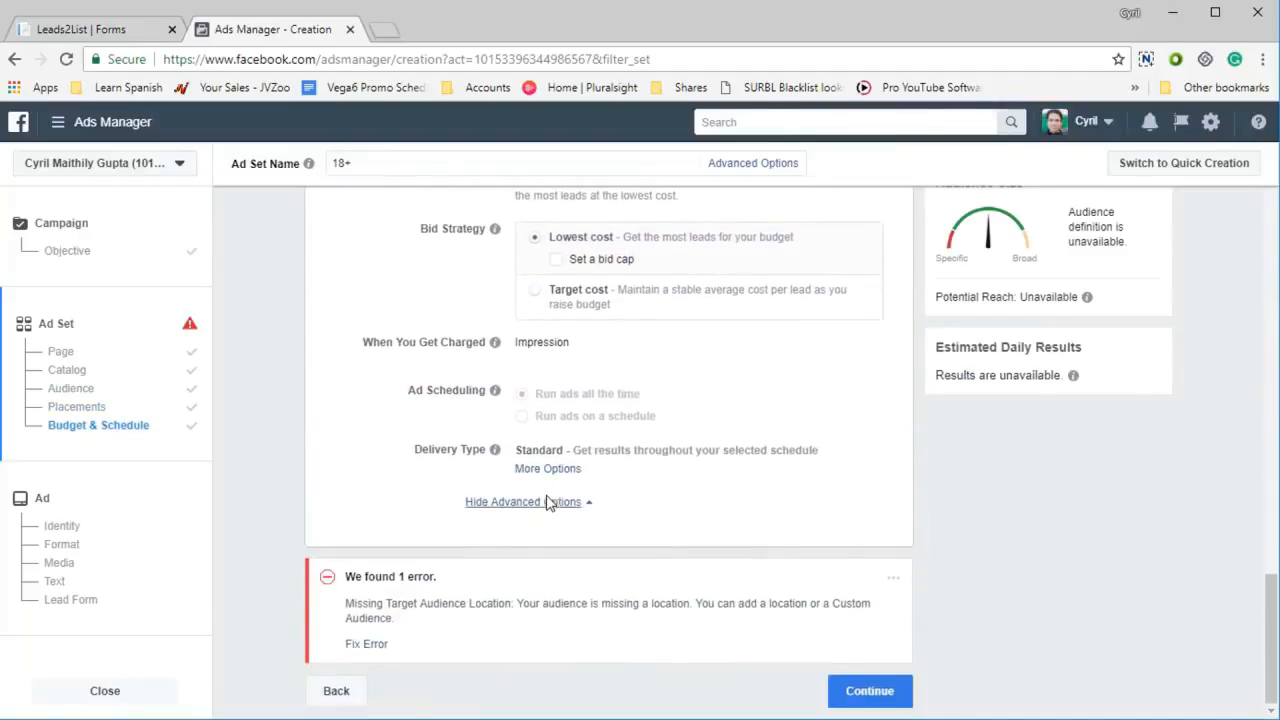
# Continue to the ad settings and enter "This is some test text" as the ad's text
pyautogui.click(870, 690)
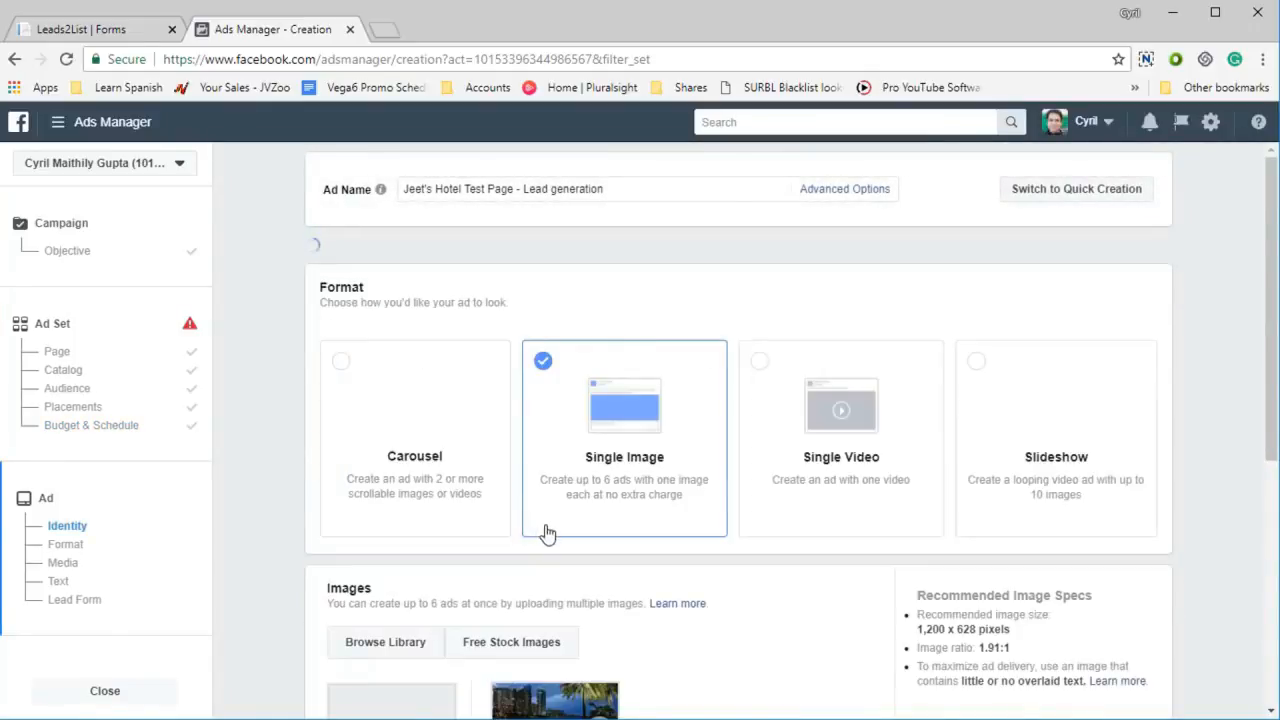
pyautogui.scroll(-3, 546, 529)
pyautogui.scroll(-3, 515, 532)
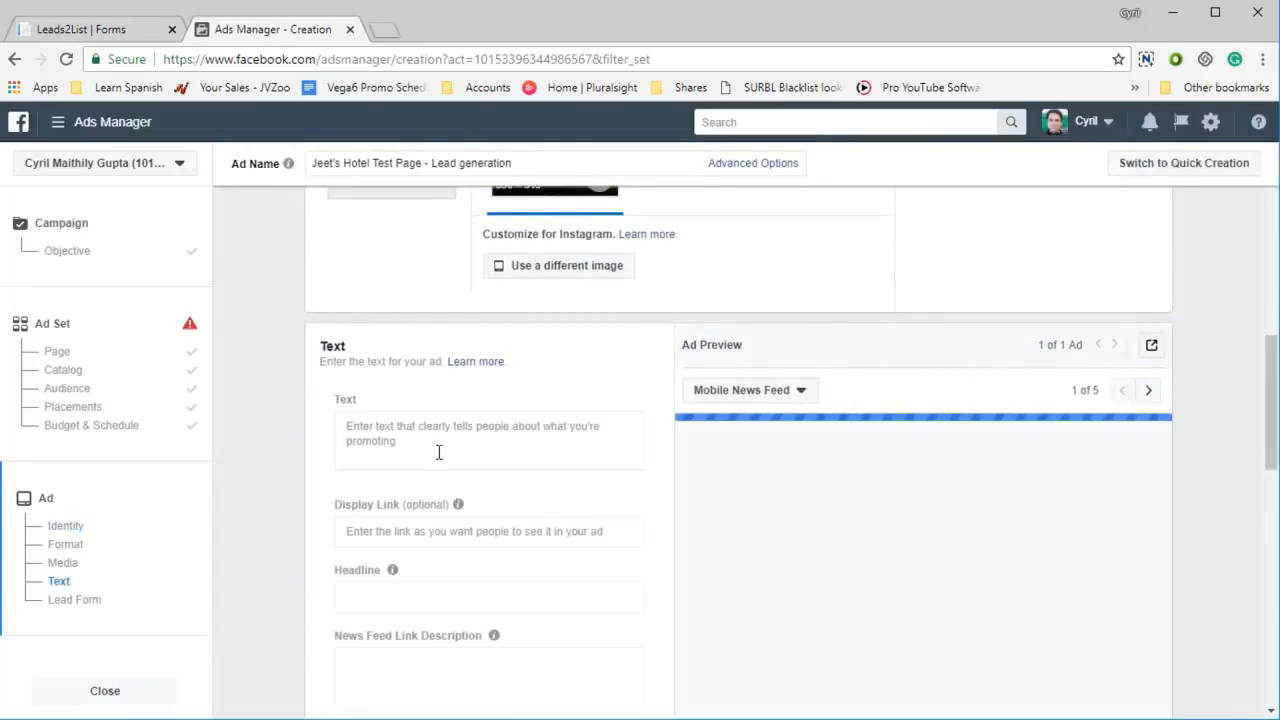
pyautogui.click(535, 456)
pyautogui.write('this i')
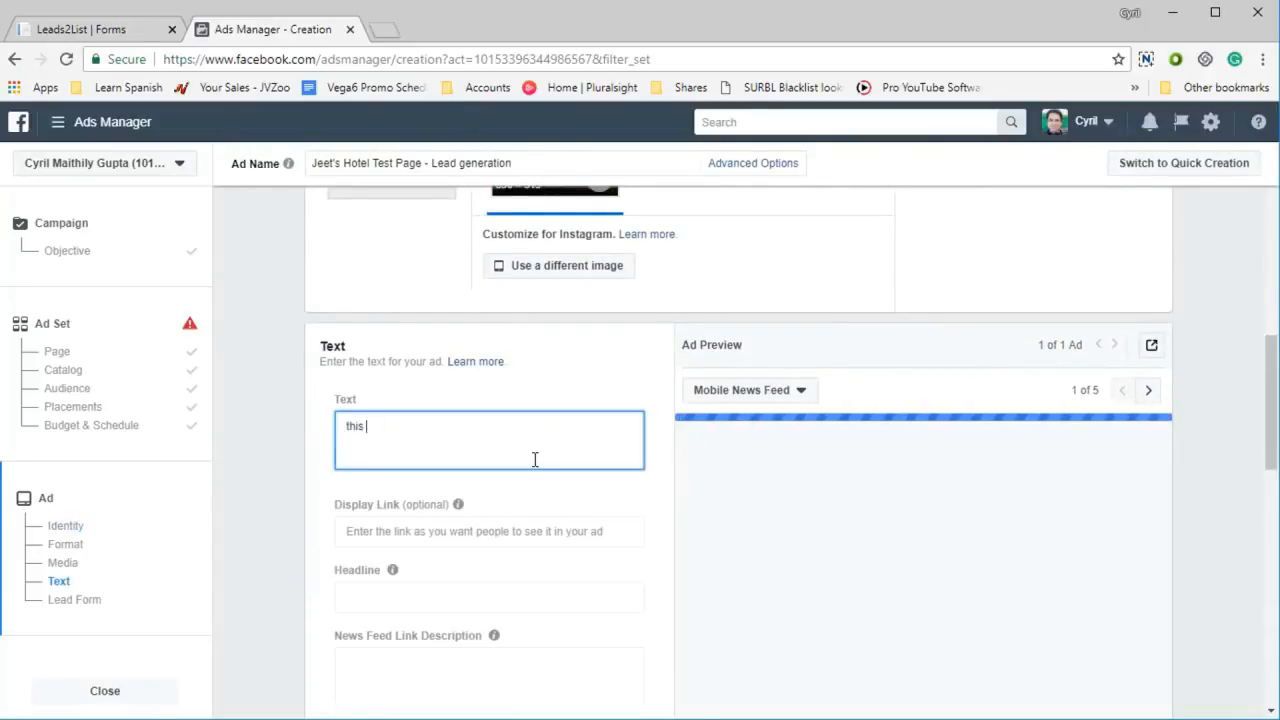
pyautogui.press('BackSpace')
pyautogui.press('BackSpace')
pyautogui.press('BackSpace')
pyautogui.press('BackSpace')
pyautogui.press('BackSpace')
pyautogui.write('Tshi')
pyautogui.press('BackSpace')
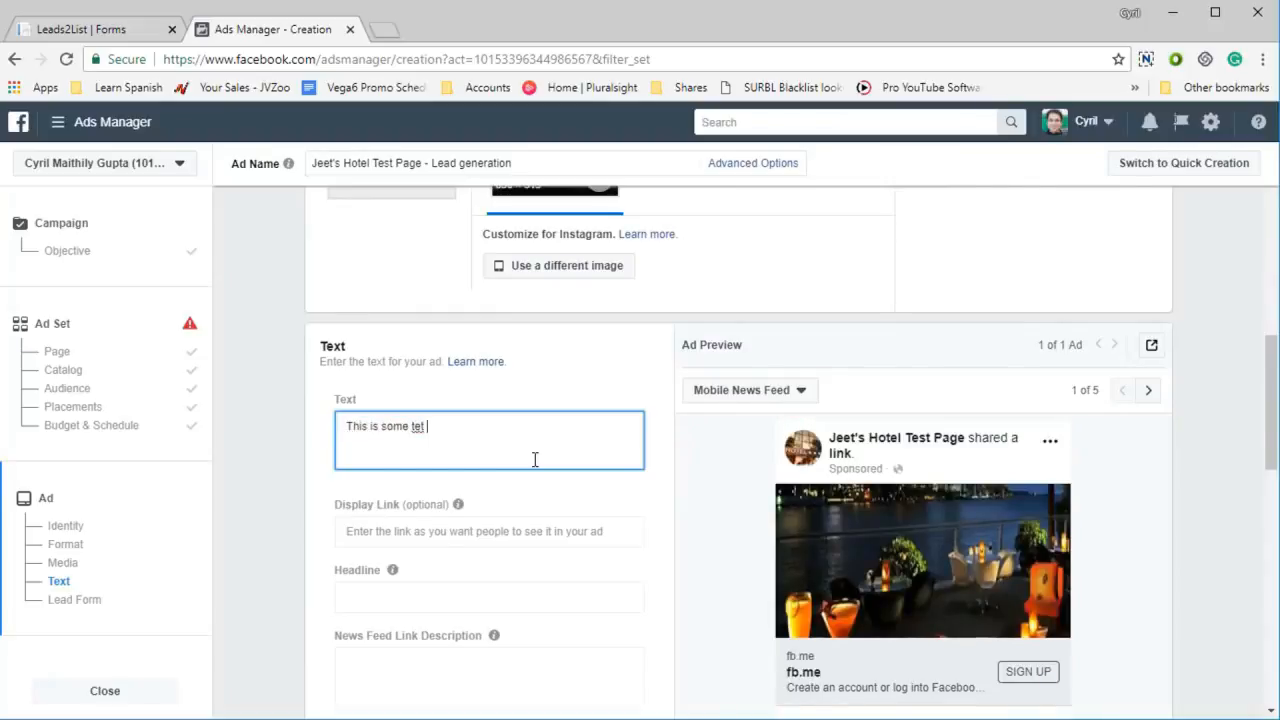
pyautogui.write('is some test text')
# Copy the ad's text into its headline
pyautogui.hotkey('ctrl', 'a')
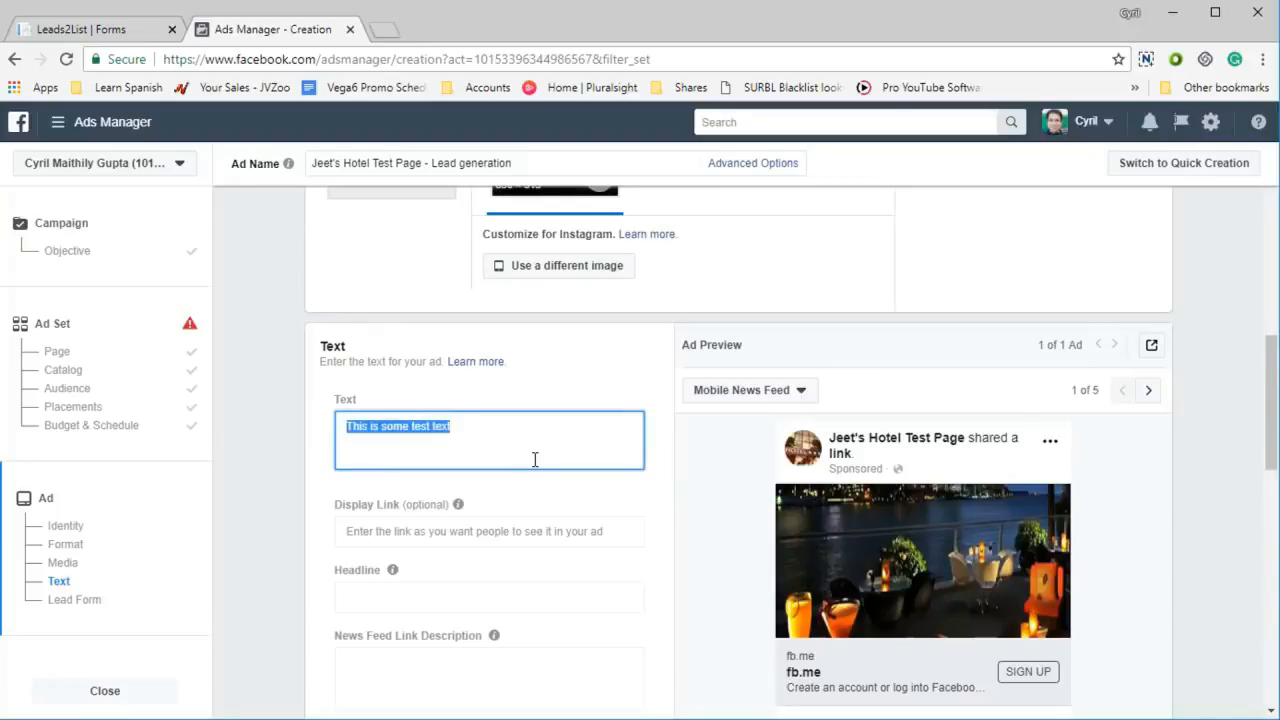
pyautogui.hotkey('ctrl', 'c')
pyautogui.click(464, 590)
pyautogui.hotkey('ctrl', 'v')
# Examine the available call-to-action choices without changing the selected one
pyautogui.scroll(-3, 457, 540)
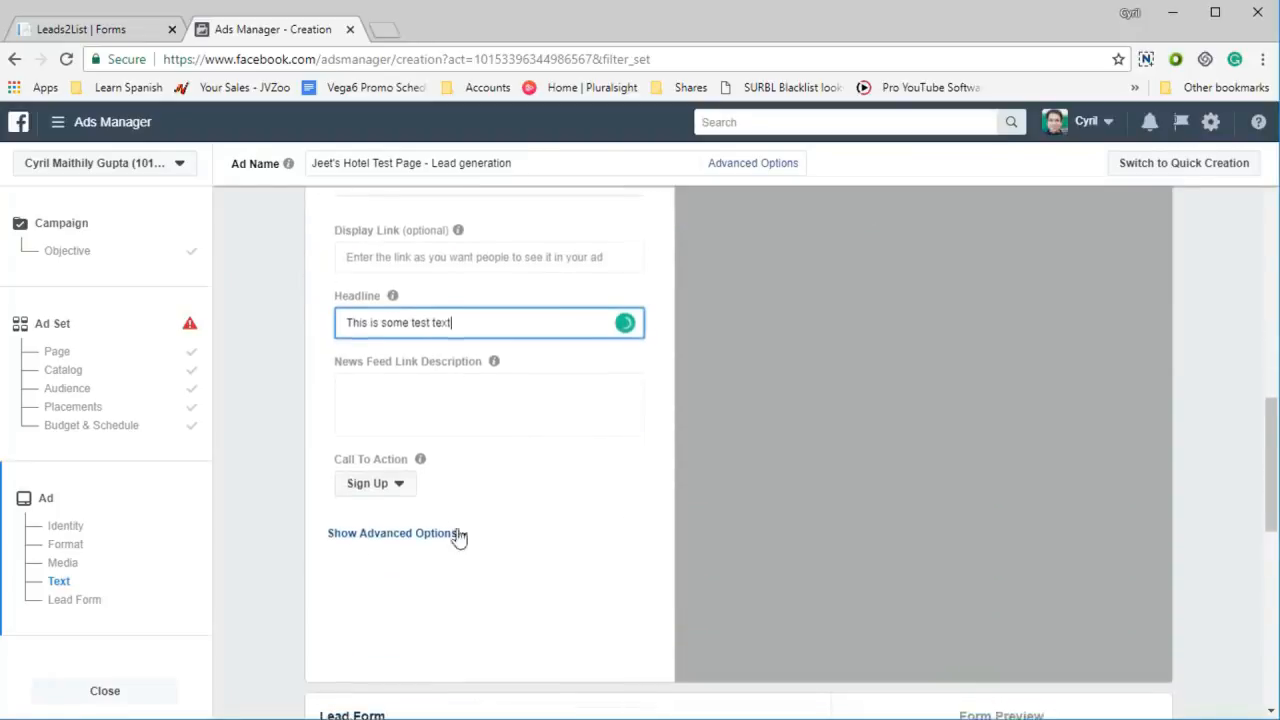
pyautogui.click(397, 480)
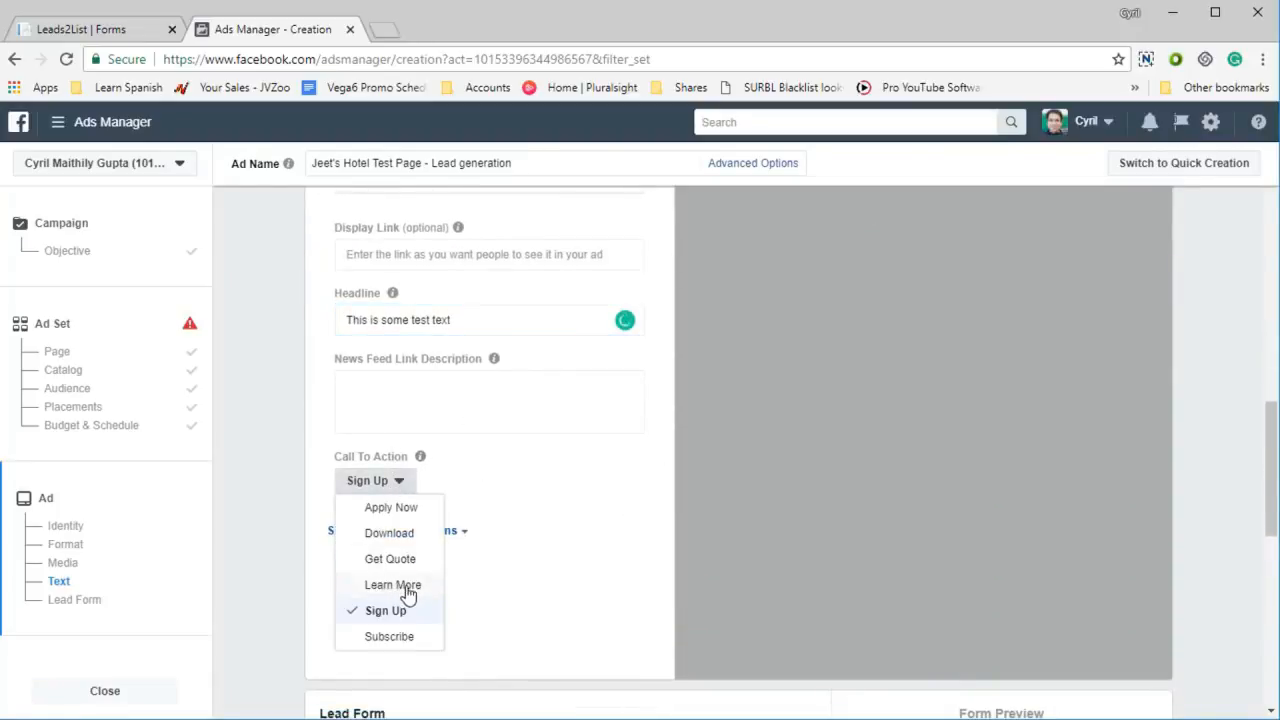
pyautogui.click(548, 526)
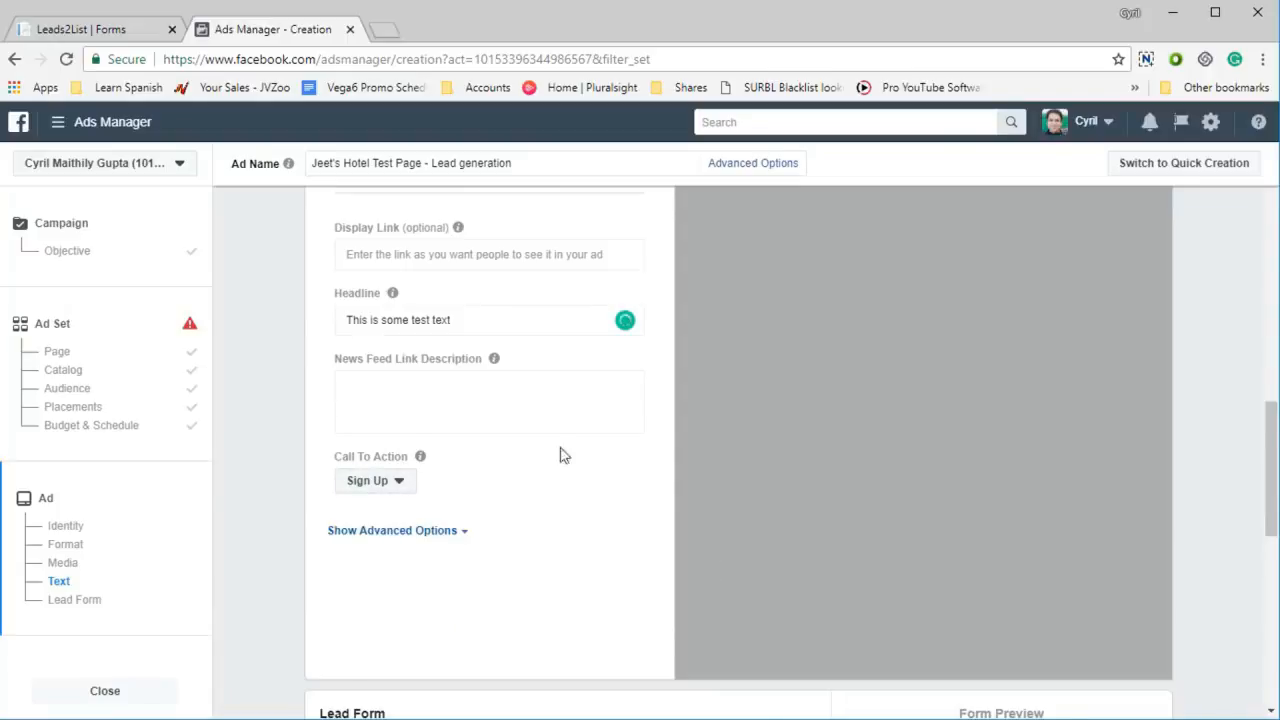
# Start a new lead form for the ad and examine its thank-you screen, form type, intro and questions sections
pyautogui.scroll(-4, 560, 451)
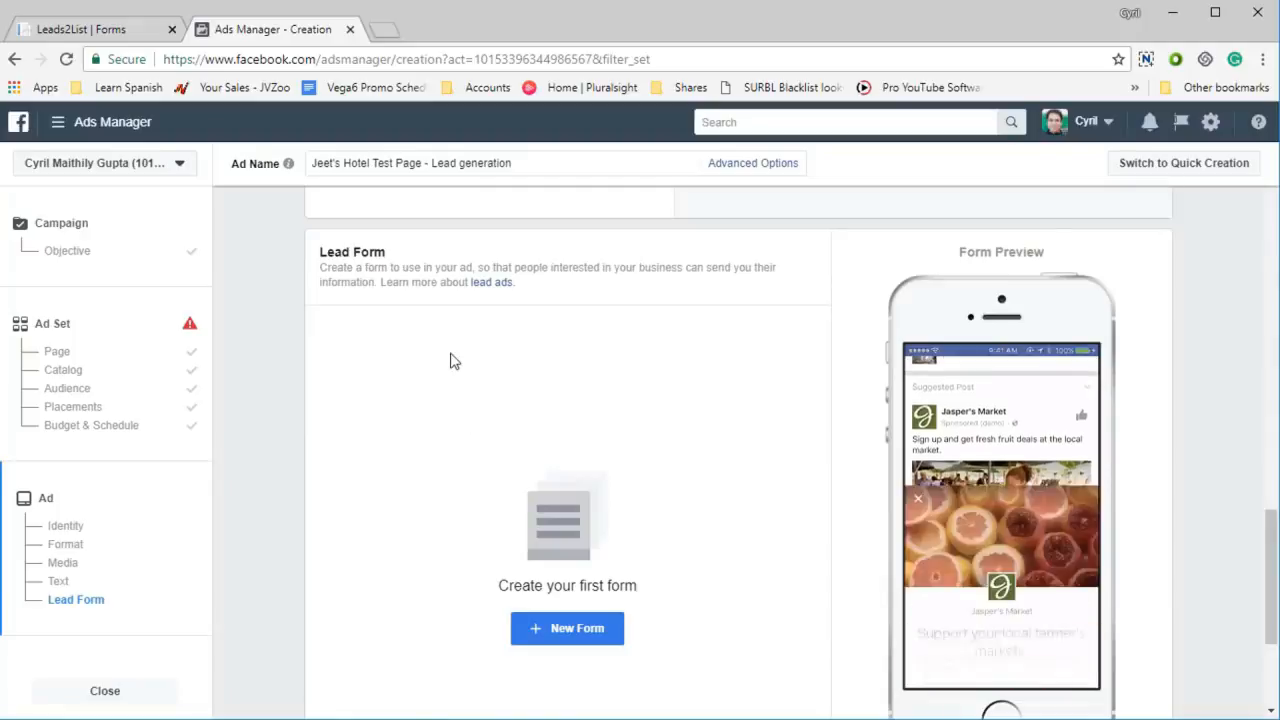
pyautogui.click(575, 632)
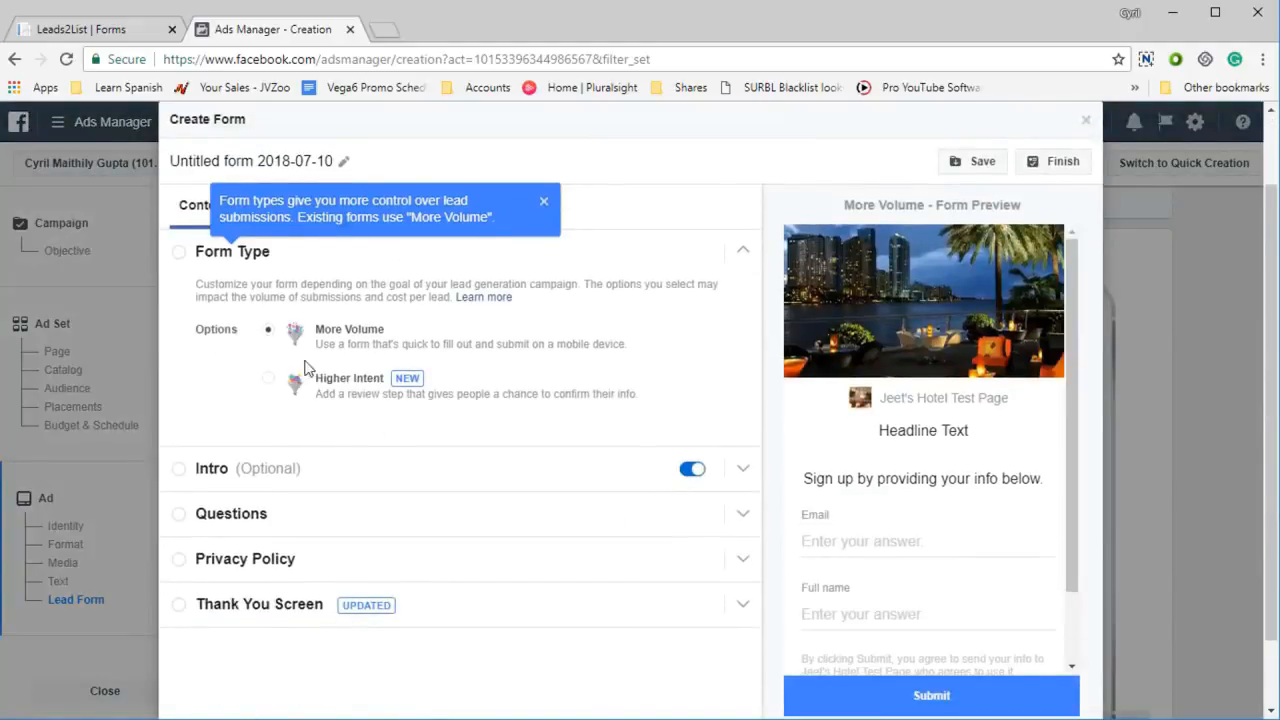
pyautogui.click(257, 484)
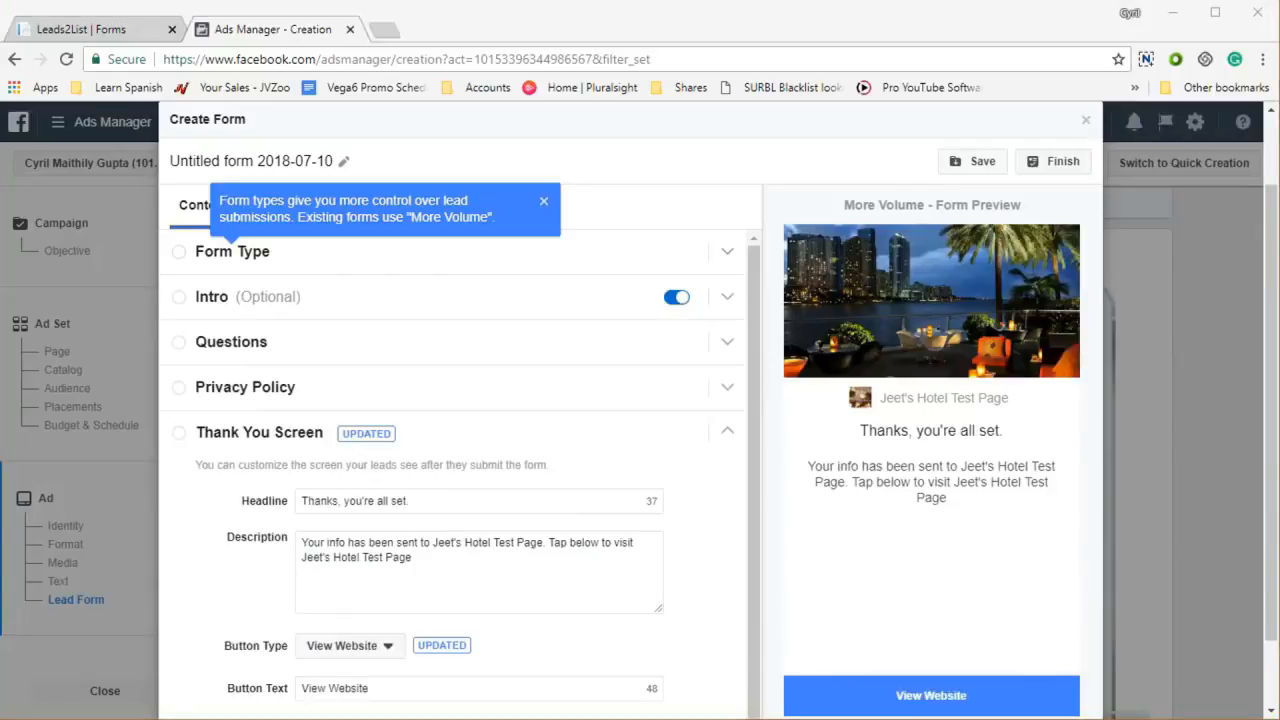
pyautogui.click(437, 268)
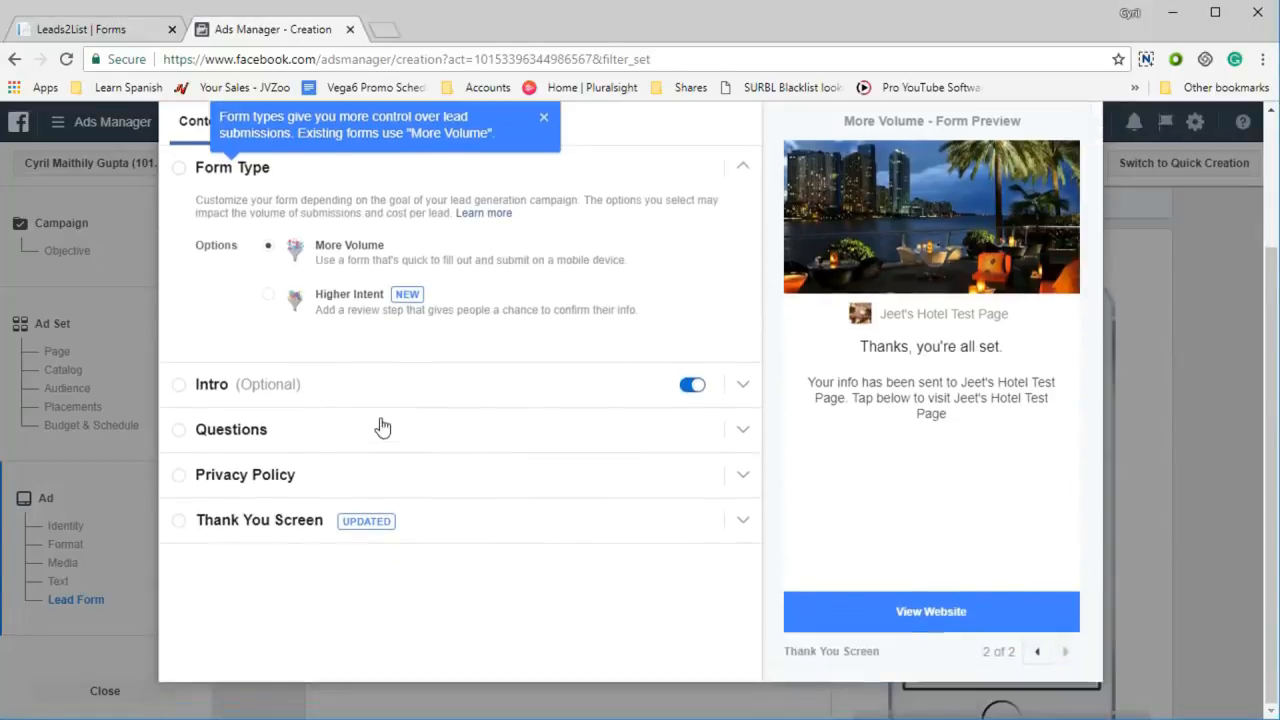
pyautogui.click(388, 398)
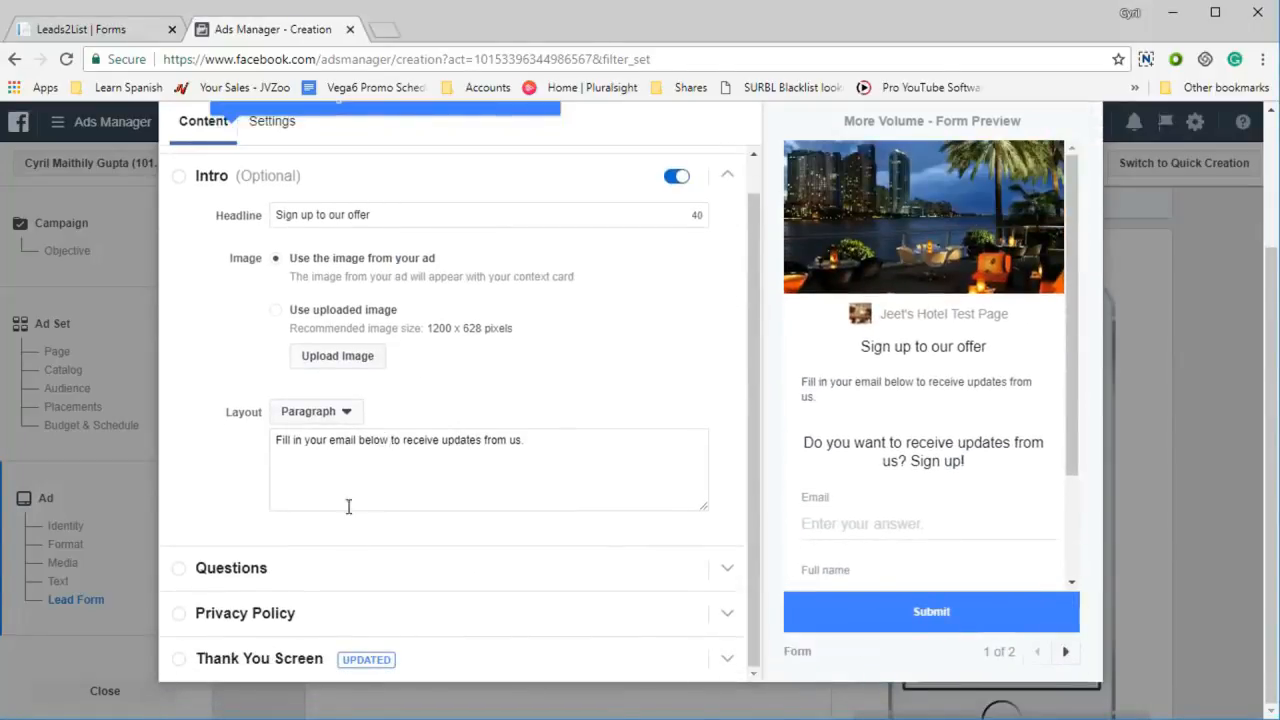
pyautogui.click(364, 572)
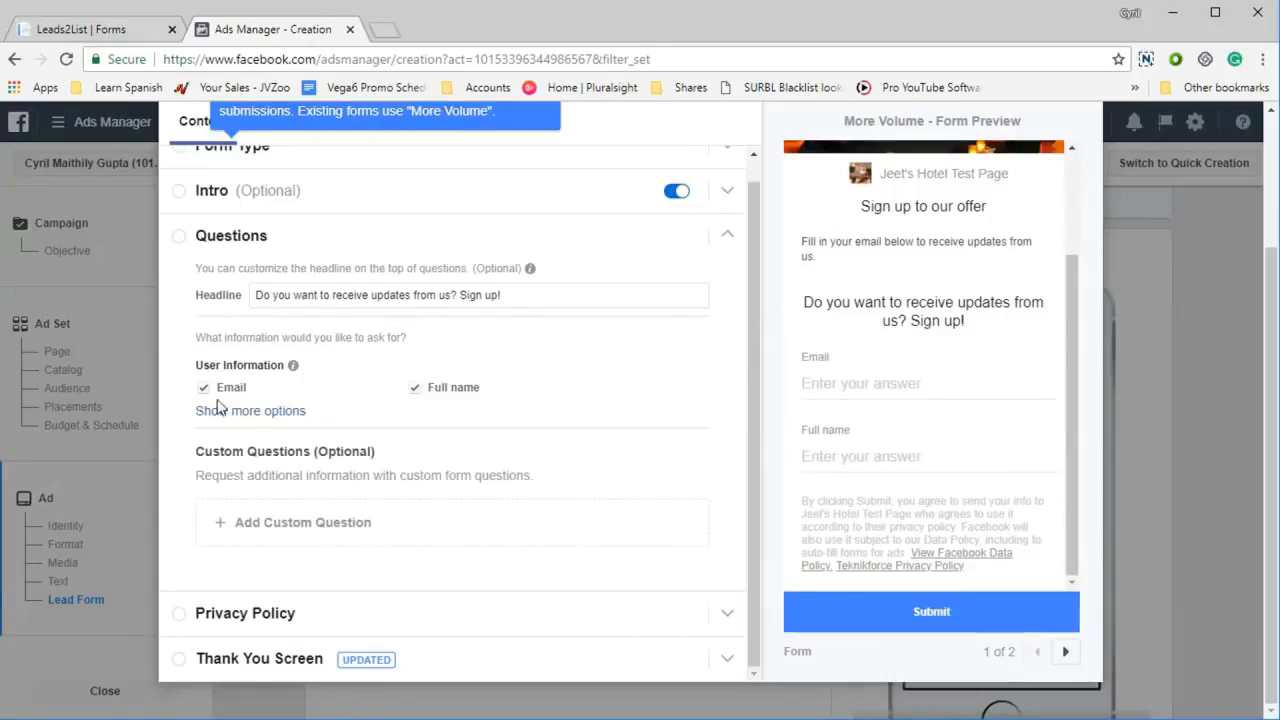
# Examine the lead form's privacy policy and thank-you screen sections
pyautogui.click(350, 614)
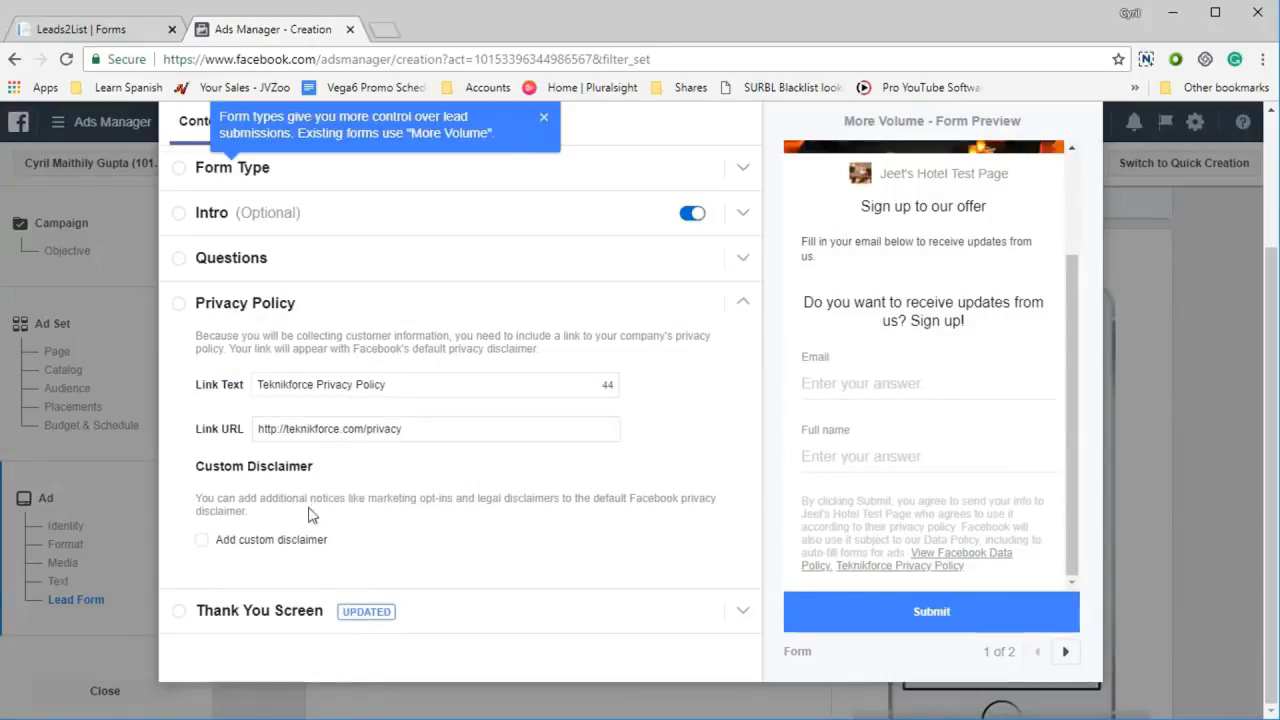
pyautogui.click(462, 614)
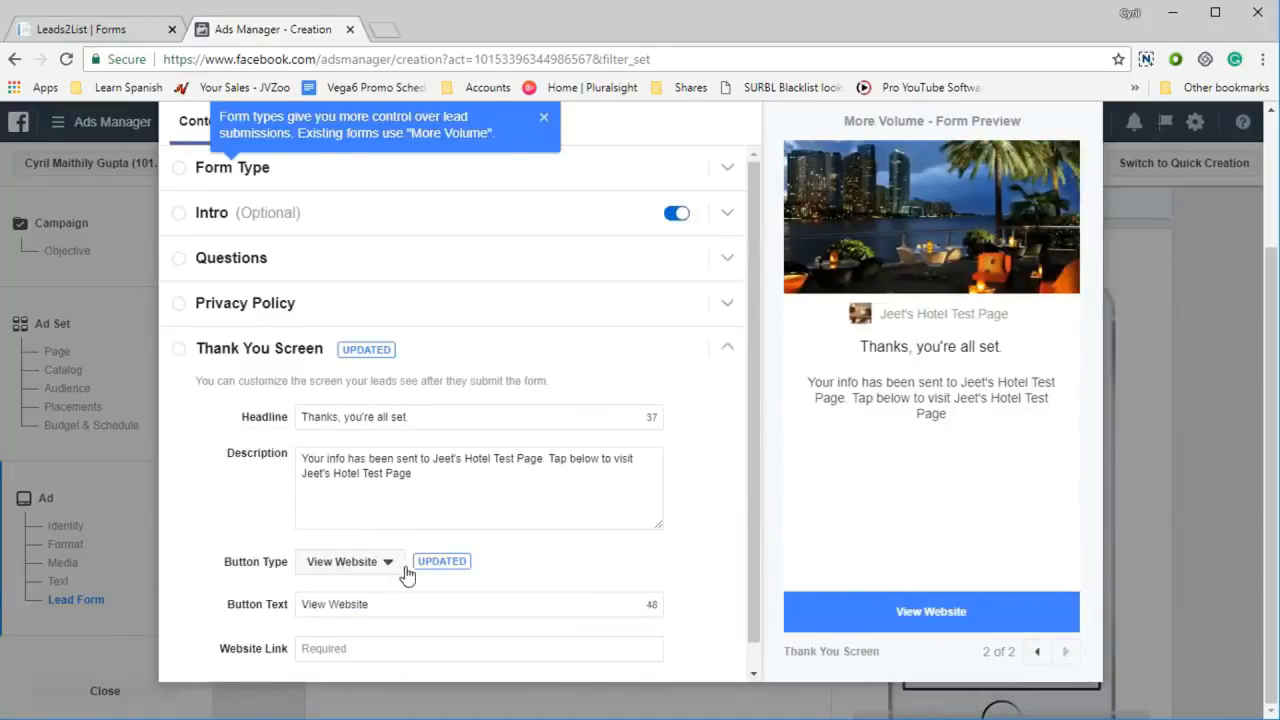
pyautogui.scroll(-1, 404, 560)
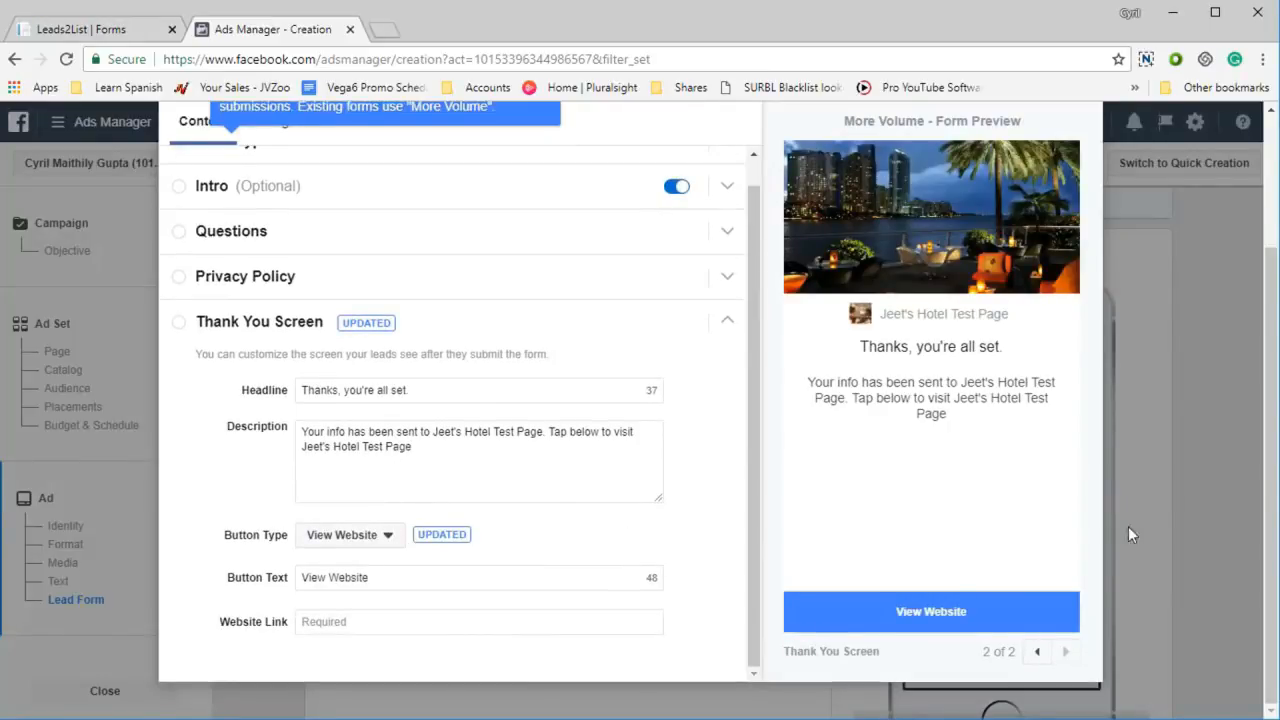
pyautogui.scroll(1, 660, 440)
pyautogui.scroll(-1, 662, 445)
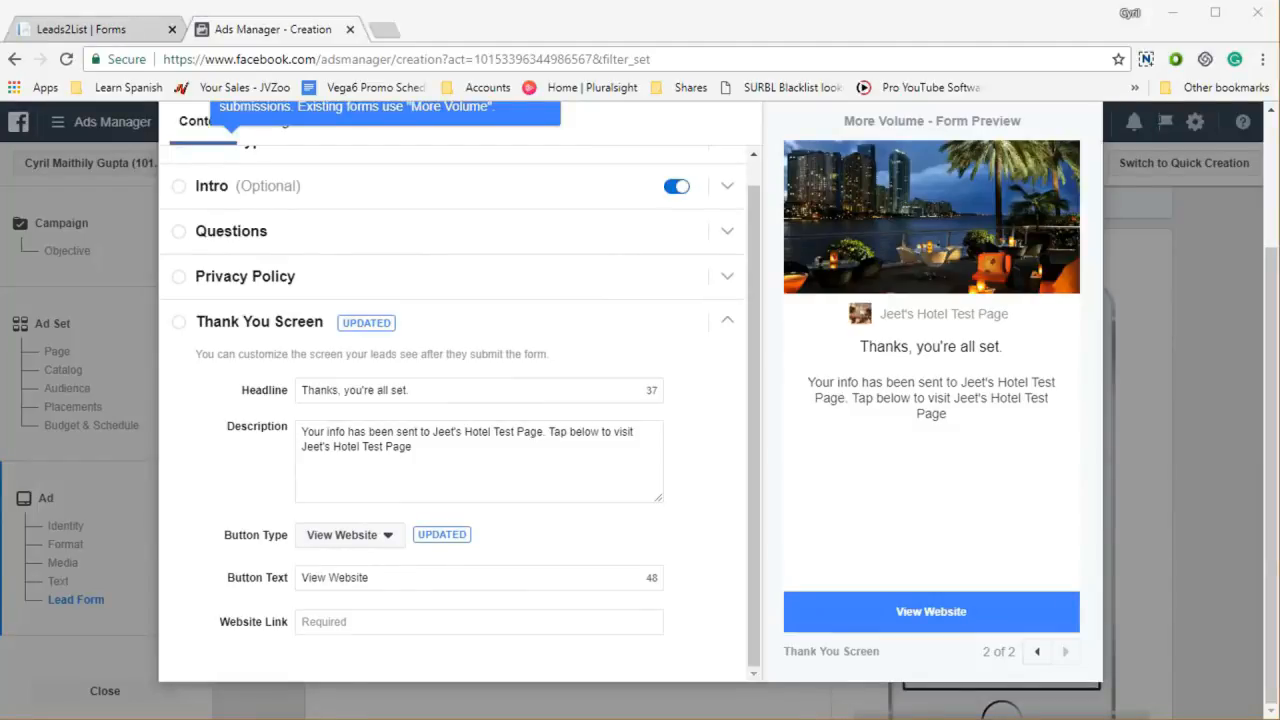
pyautogui.scroll(3, 994, 238)
pyautogui.click(975, 170)
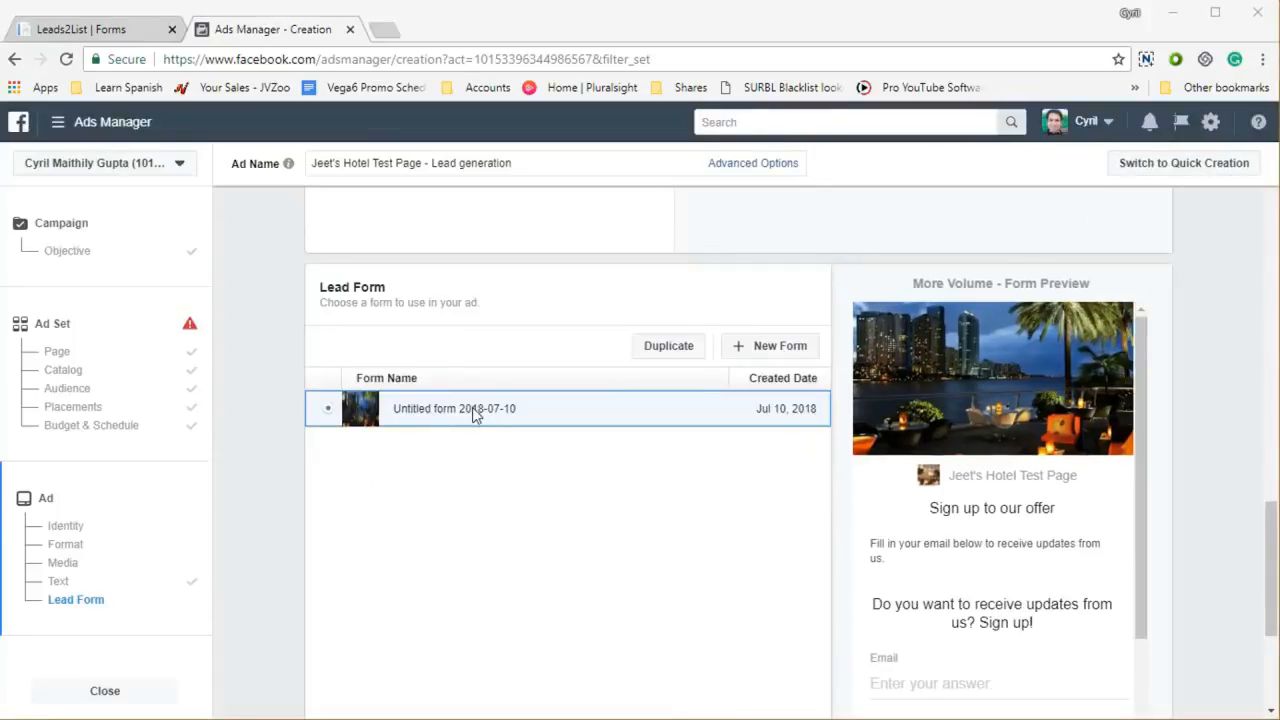
# Switch to Leads2List and start adding a lead form from Jeet's Hotel Test Page
pyautogui.click(118, 28)
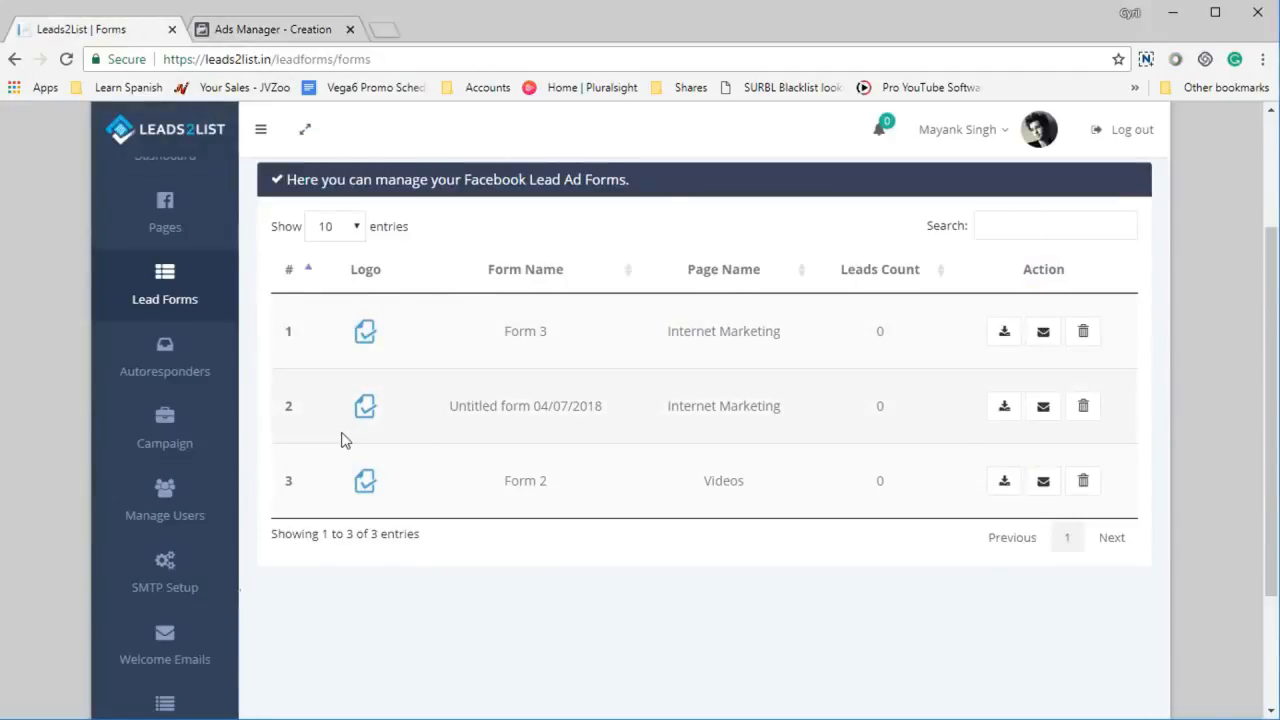
pyautogui.scroll(2, 575, 508)
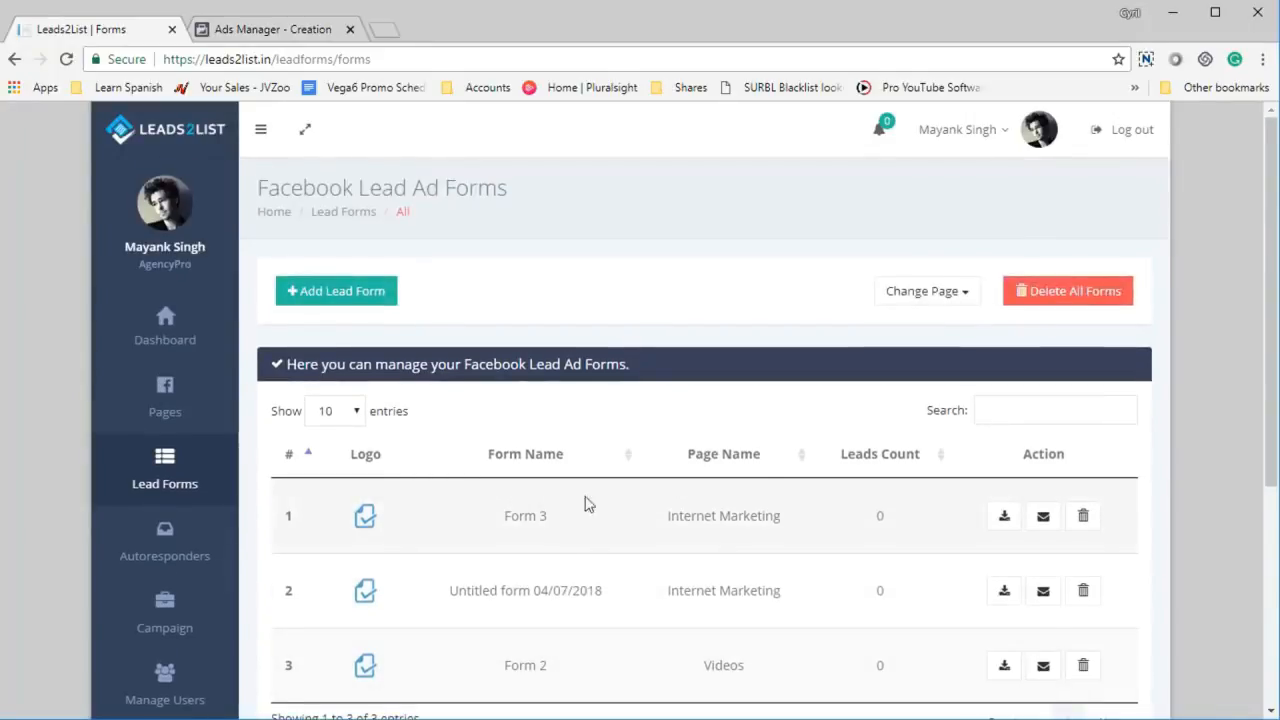
pyautogui.click(340, 291)
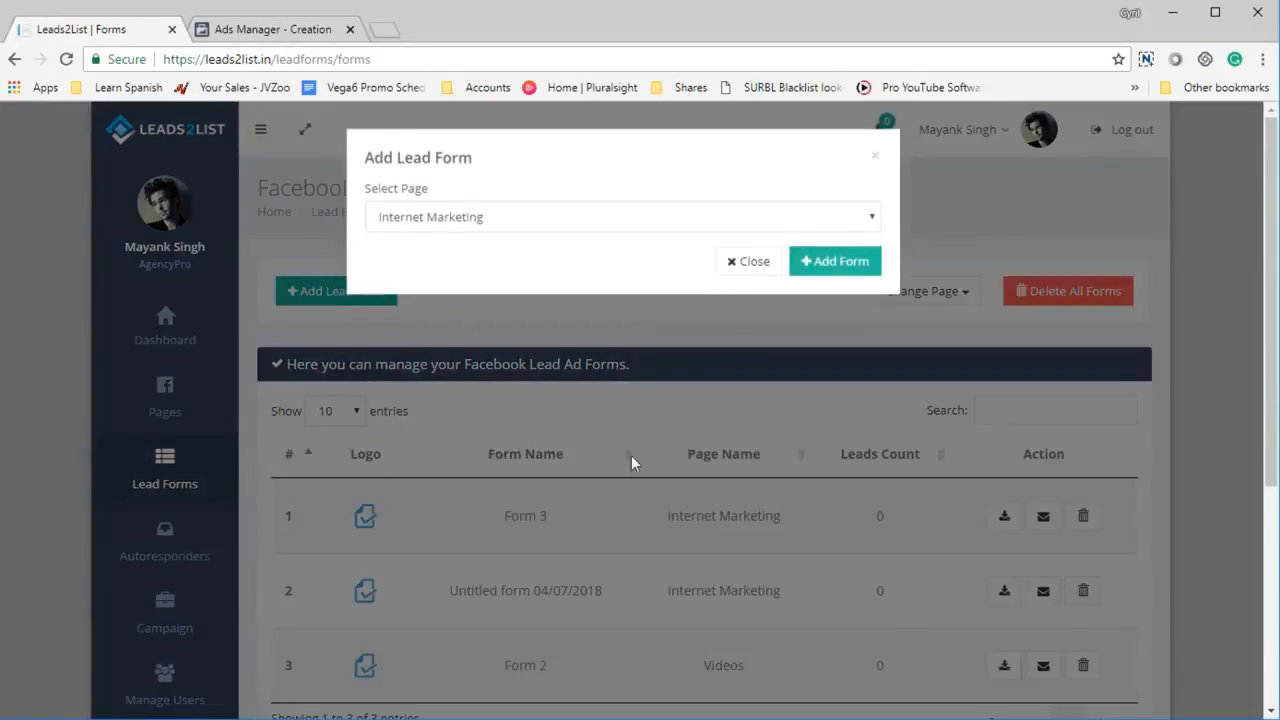
pyautogui.click(708, 224)
pyautogui.click(618, 295)
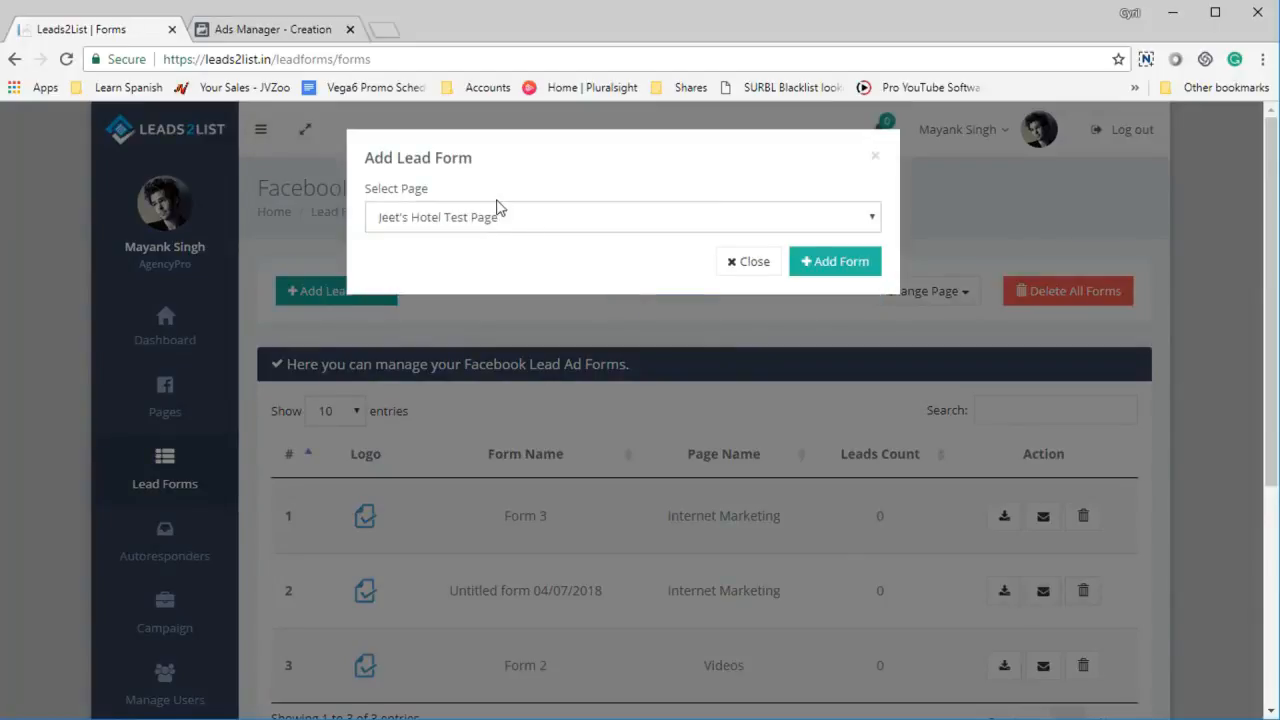
pyautogui.click(273, 24)
pyautogui.click(122, 27)
pyautogui.click(823, 275)
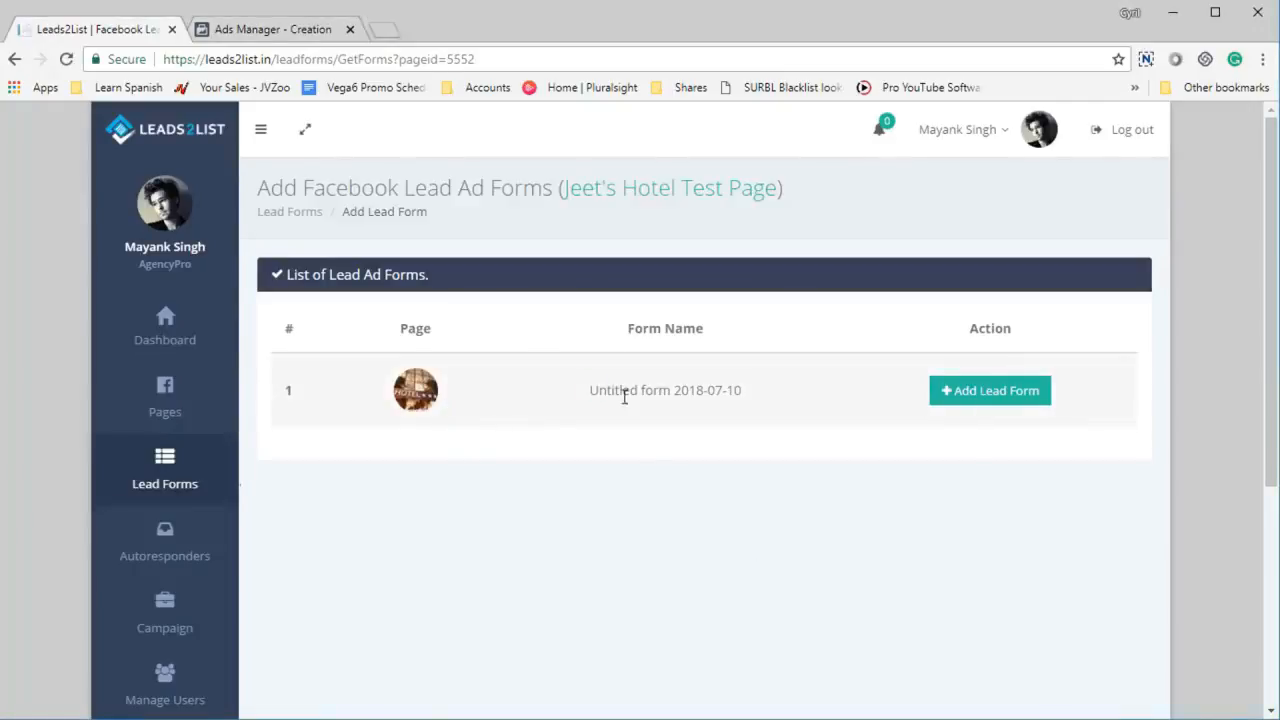
# Add "Untitled form 2018-07-10" as a lead form and check its entry in the list of managed lead forms
pyautogui.moveTo(590, 391); pyautogui.dragTo(750, 408)
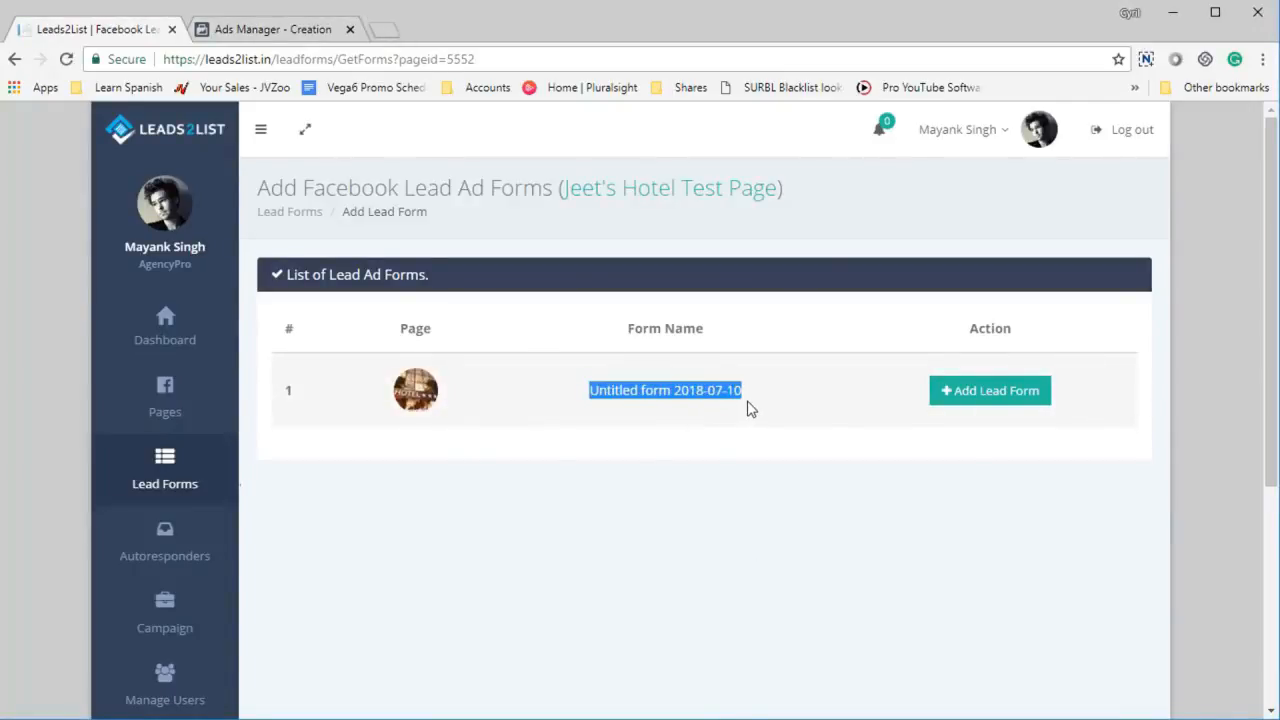
pyautogui.click(990, 392)
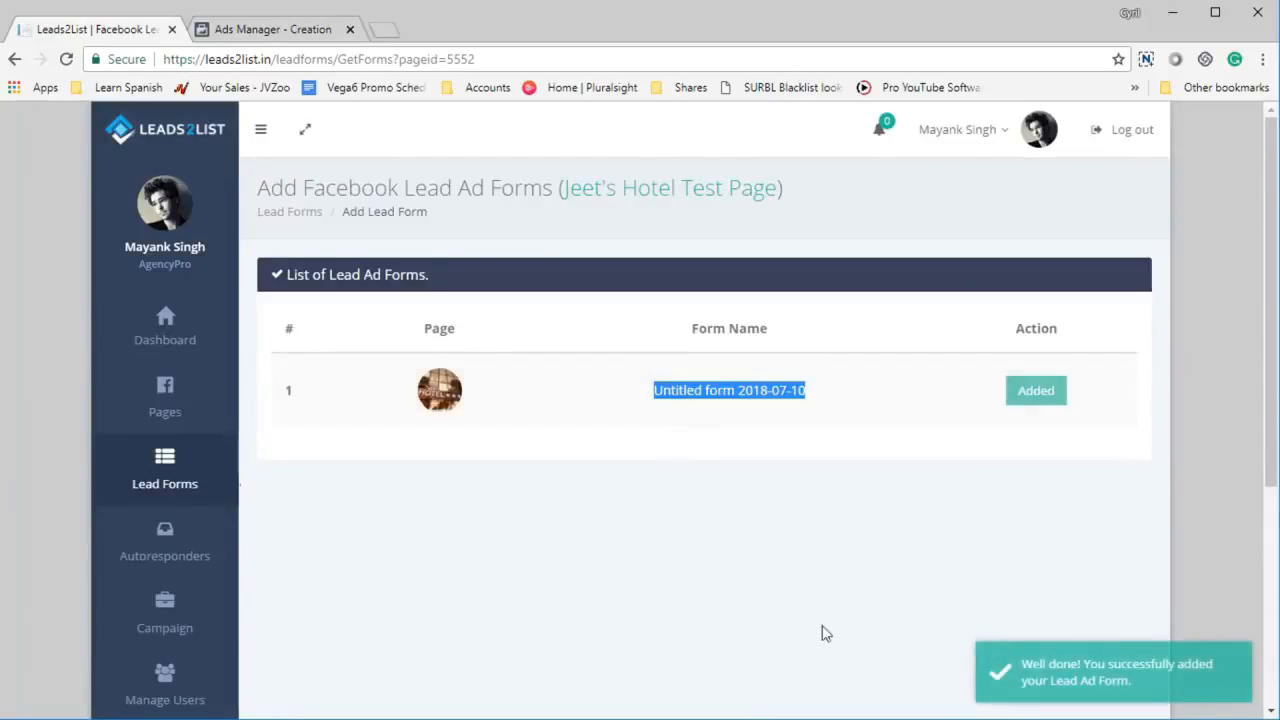
pyautogui.click(178, 484)
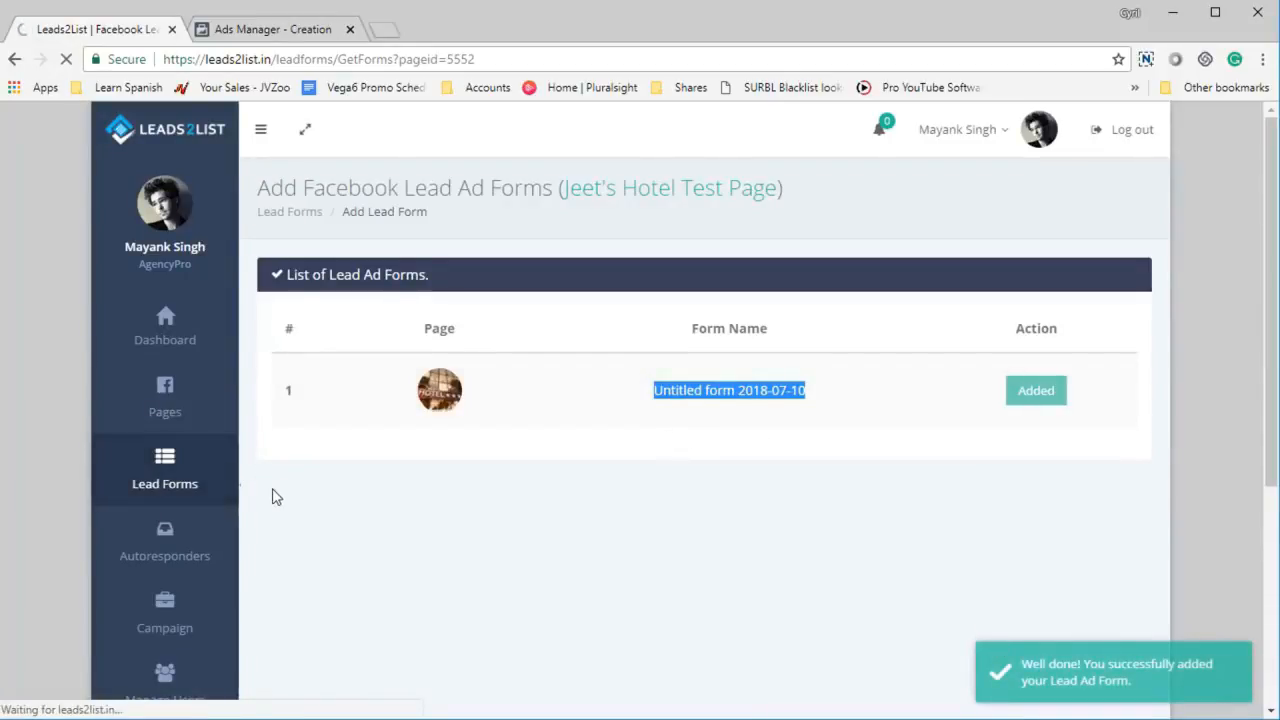
pyautogui.scroll(-3, 360, 497)
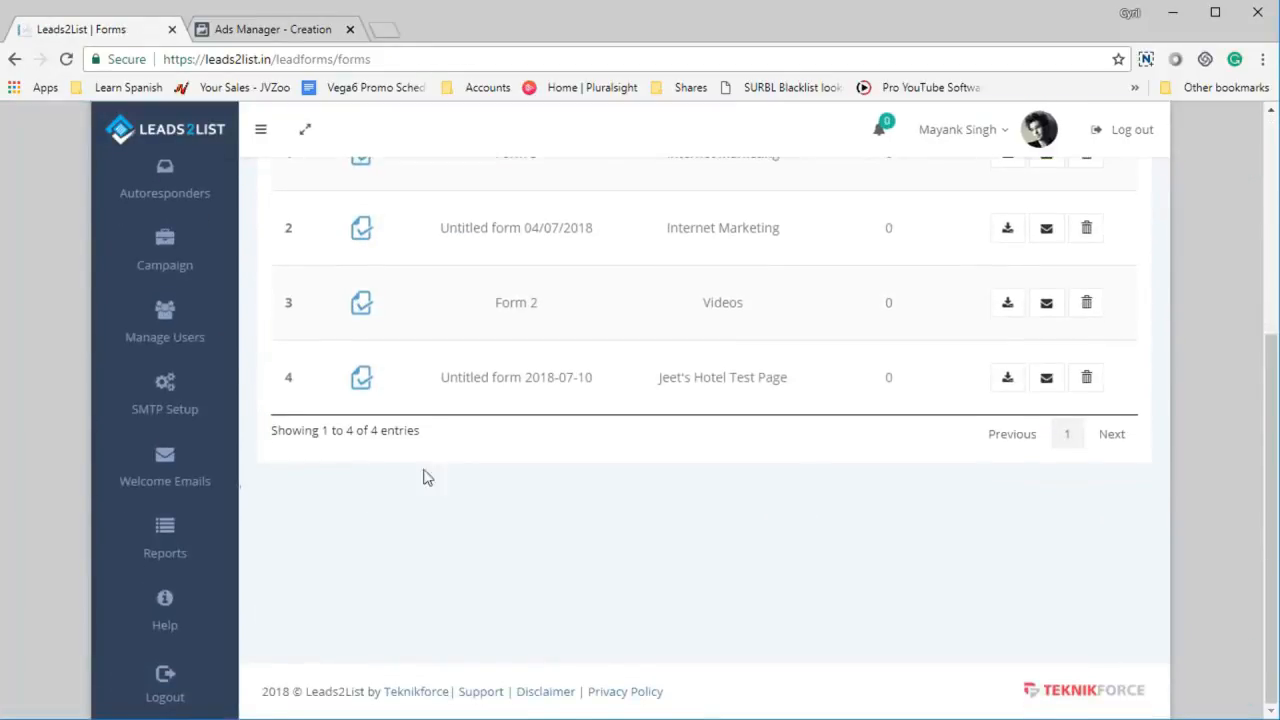
pyautogui.moveTo(437, 382); pyautogui.dragTo(790, 393)
pyautogui.click(603, 452)
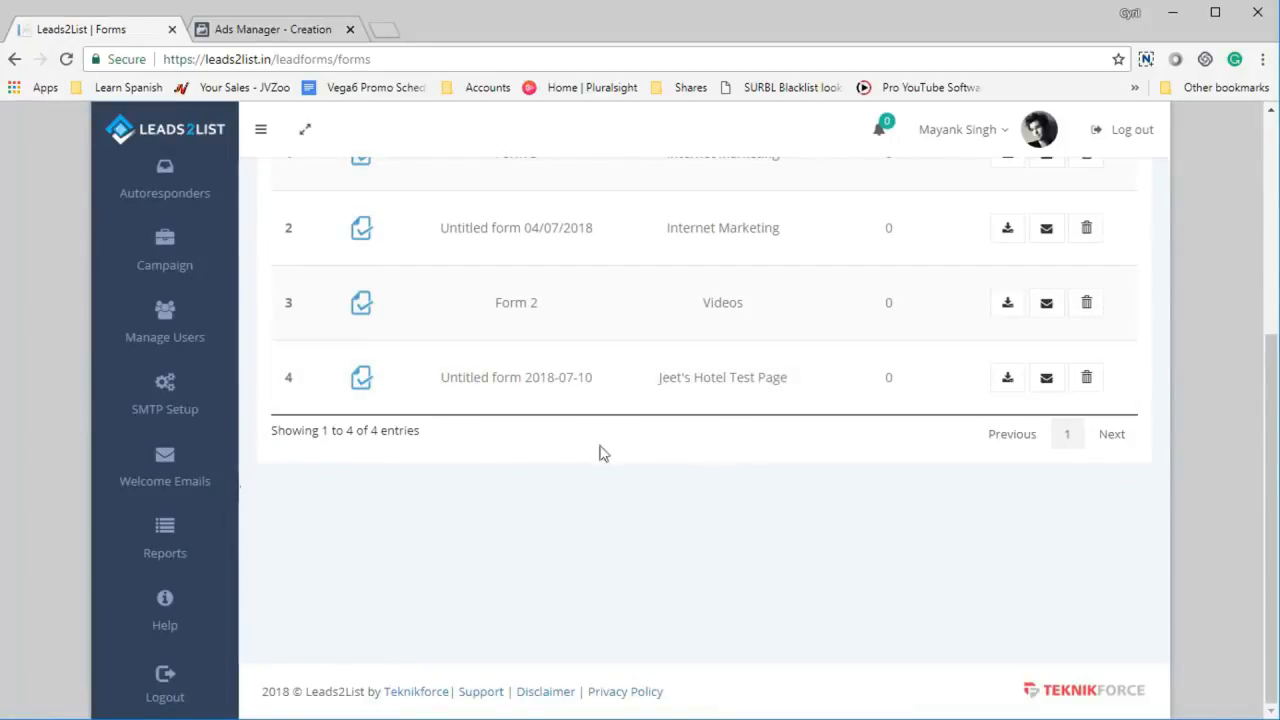
pyautogui.scroll(1, 336, 502)
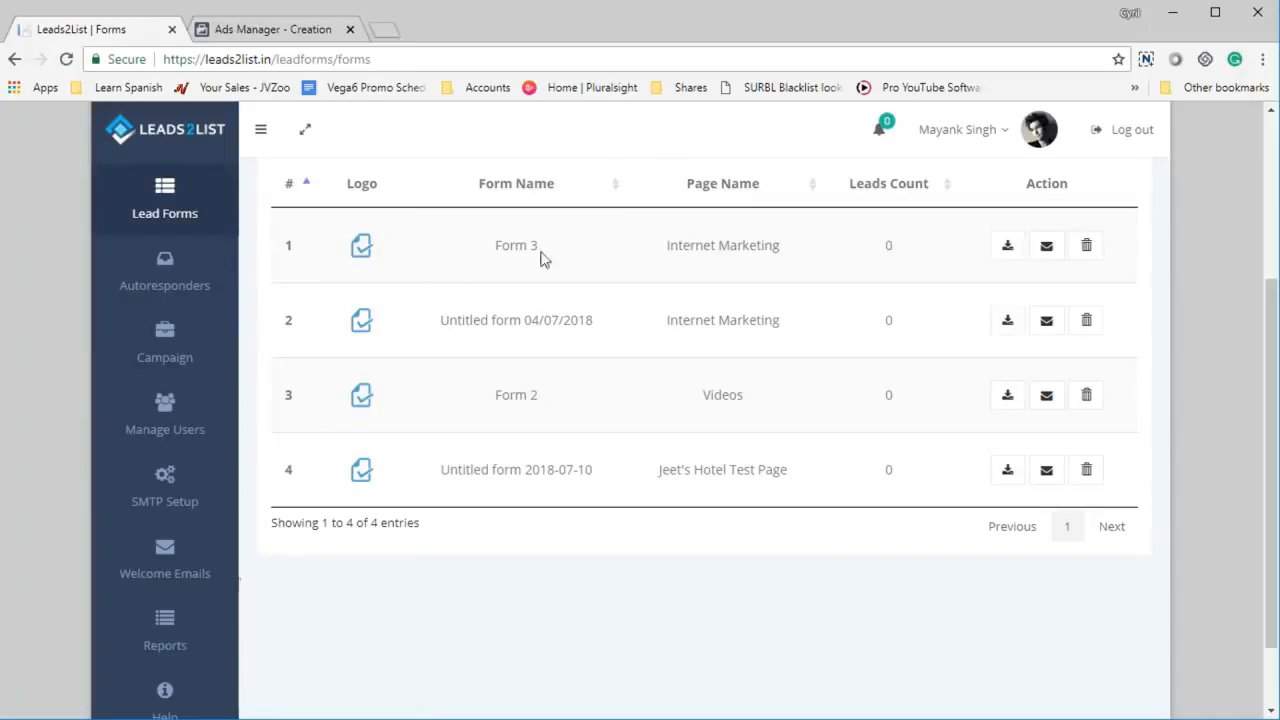
# Review the connected autoresponder accounts
pyautogui.click(181, 296)
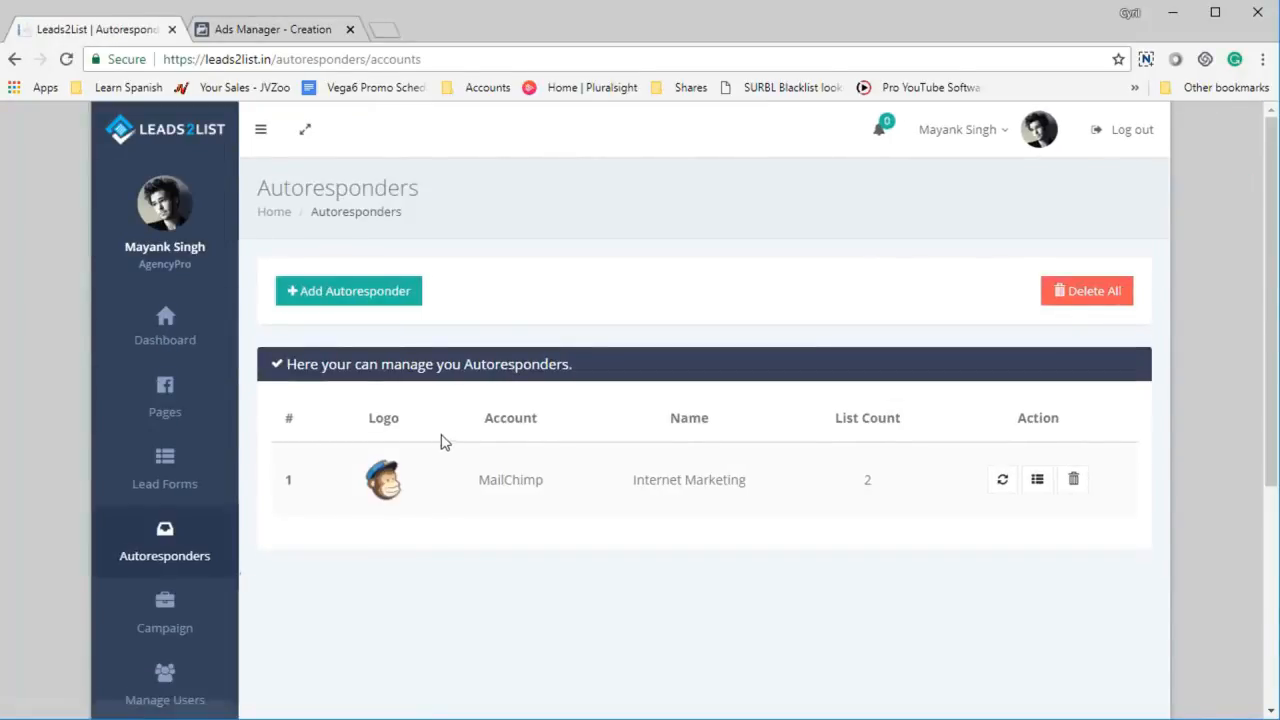
pyautogui.scroll(-3, 426, 459)
pyautogui.scroll(2, 421, 459)
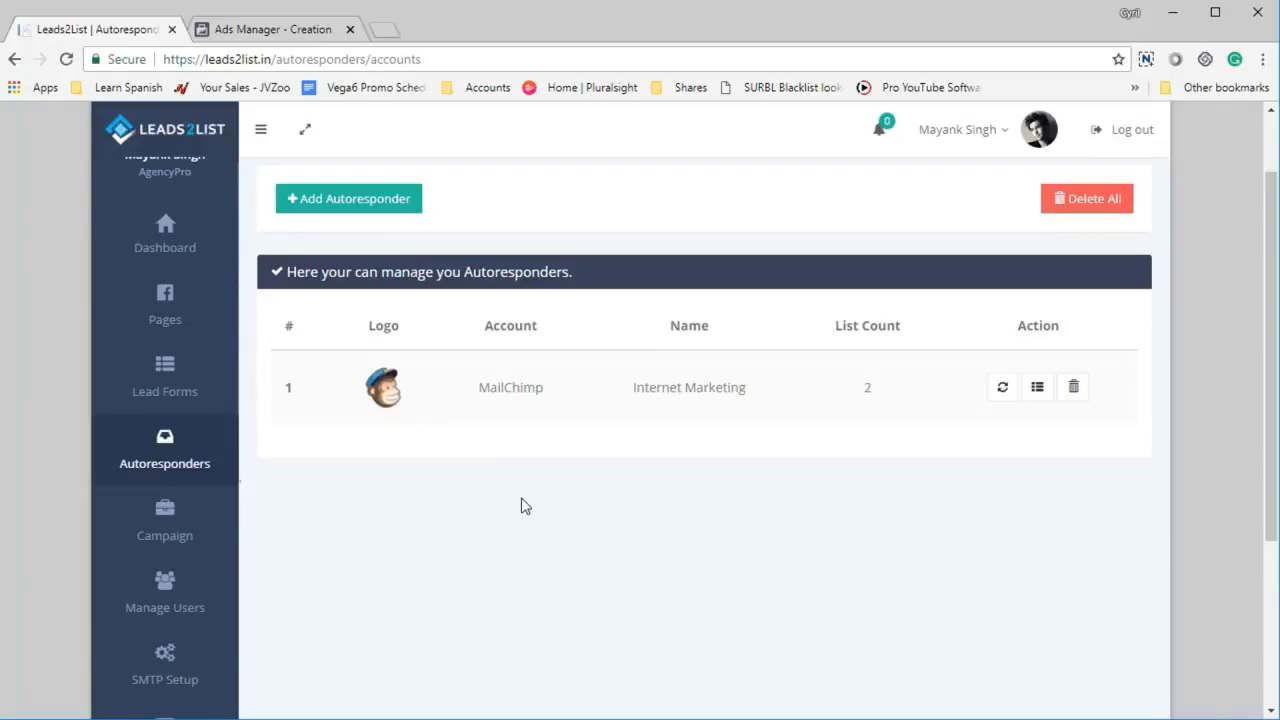
pyautogui.scroll(-2, 305, 562)
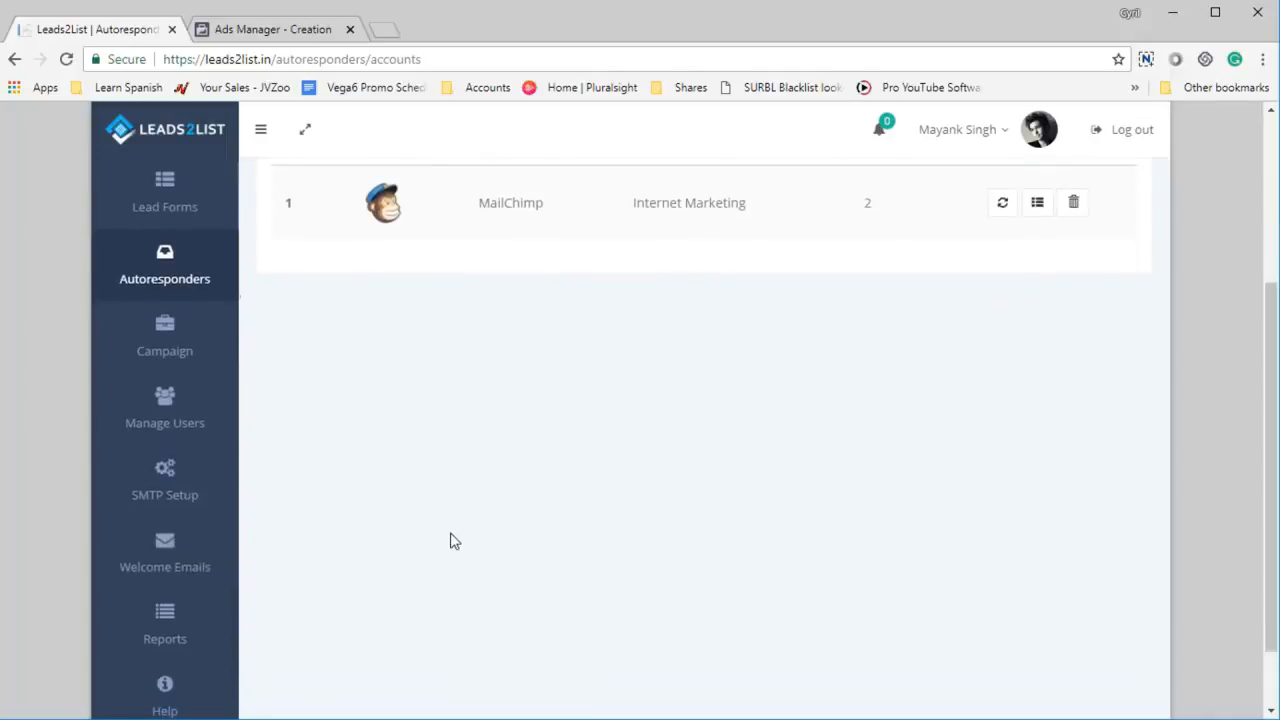
pyautogui.scroll(3, 449, 537)
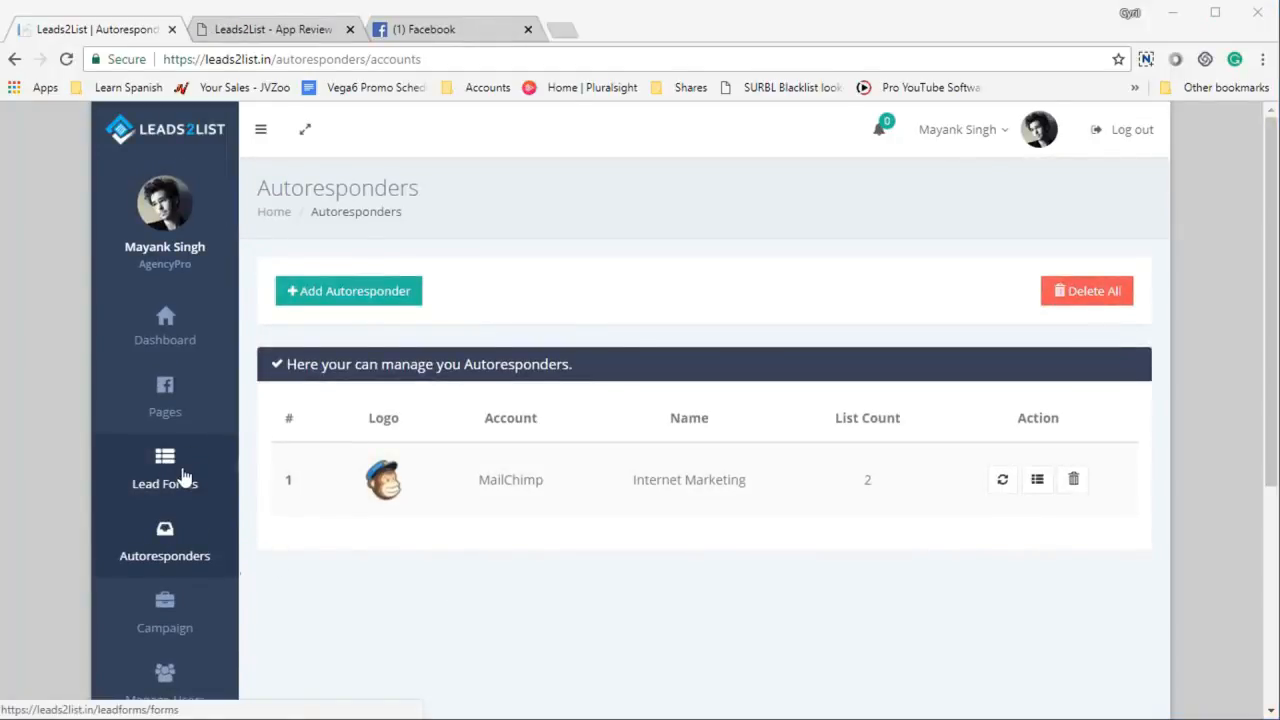
# Start a new campaign named "My Campaign" and assign it to Jeet's Hotel Test Page
pyautogui.click(201, 620)
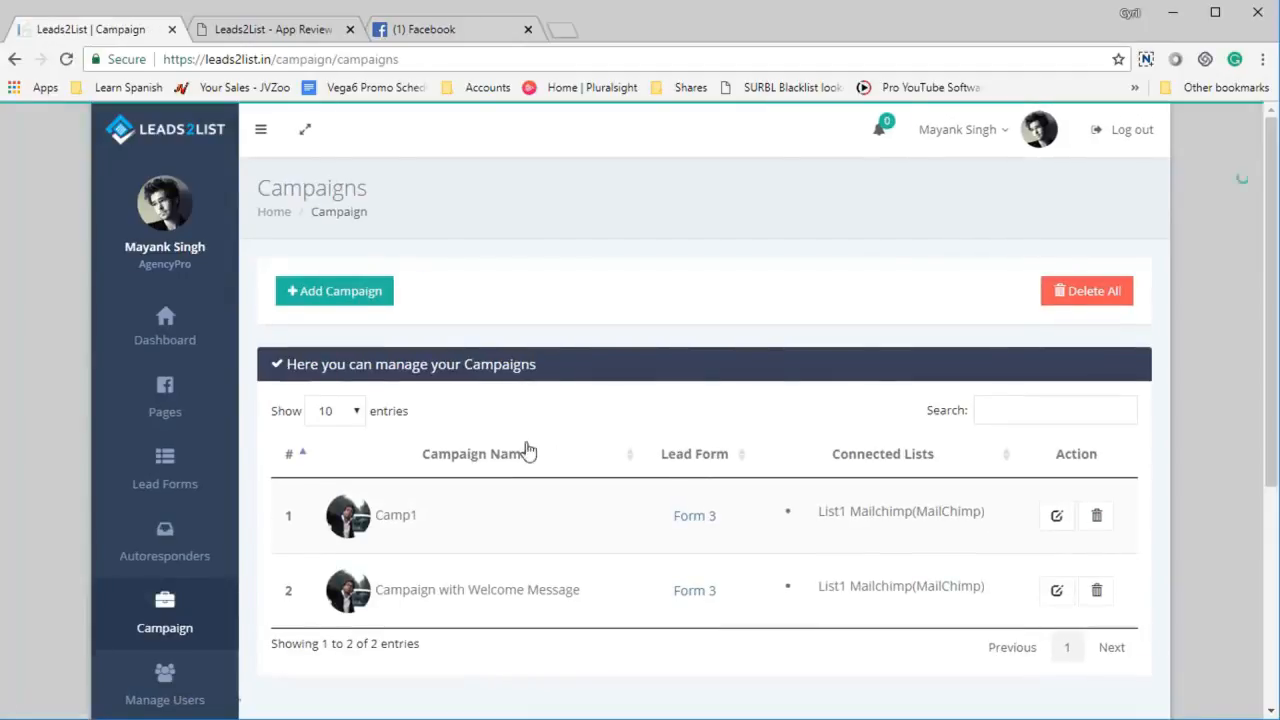
pyautogui.click(331, 292)
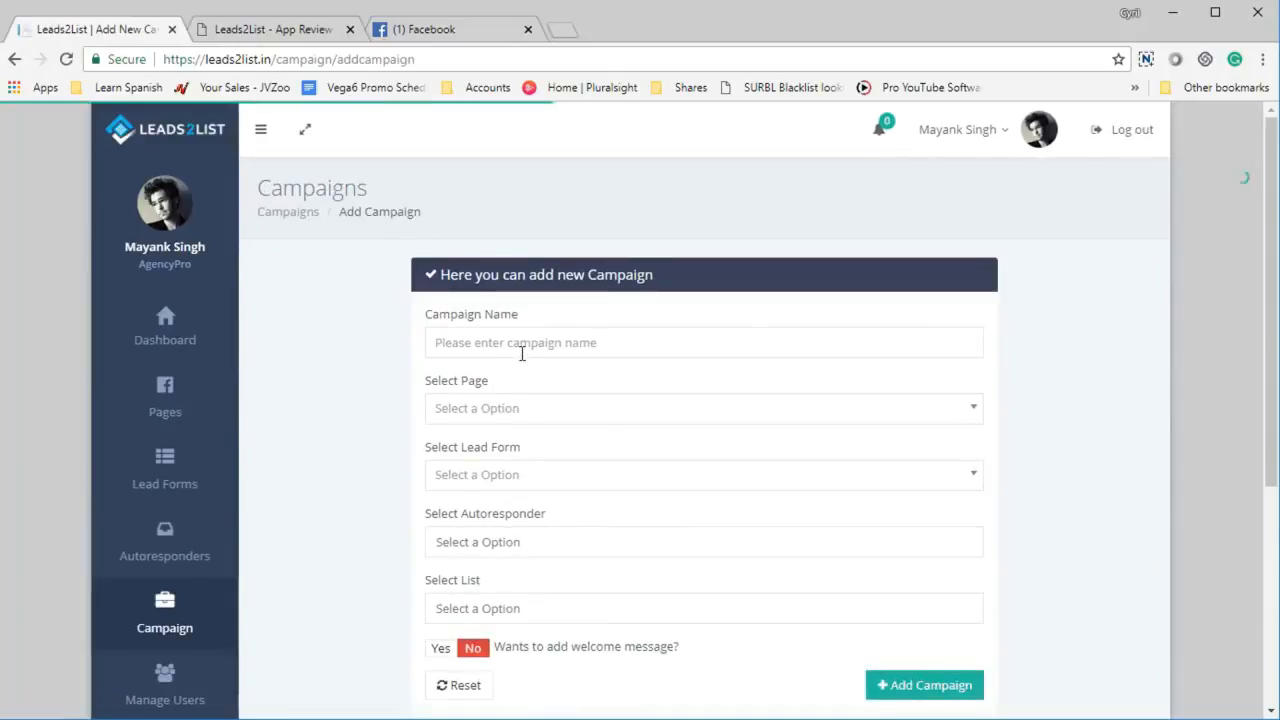
pyautogui.click(522, 350)
pyautogui.write('My Campaign')
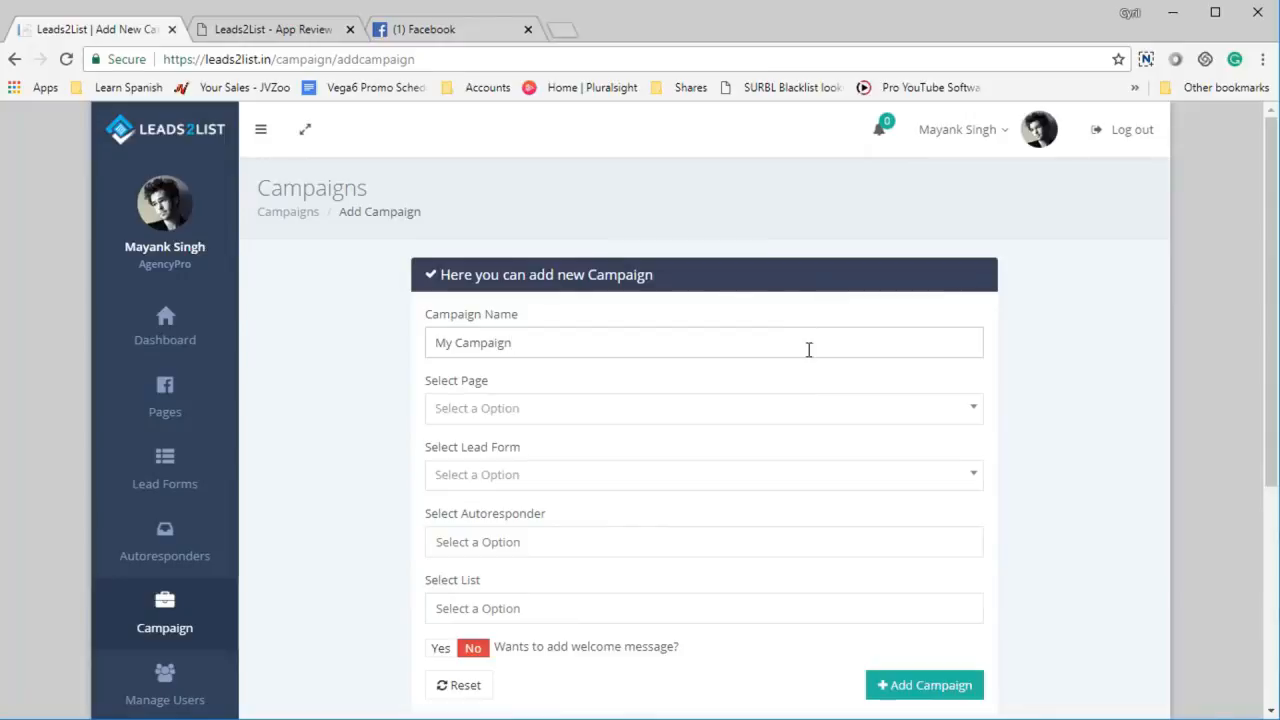
pyautogui.click(794, 408)
pyautogui.click(571, 560)
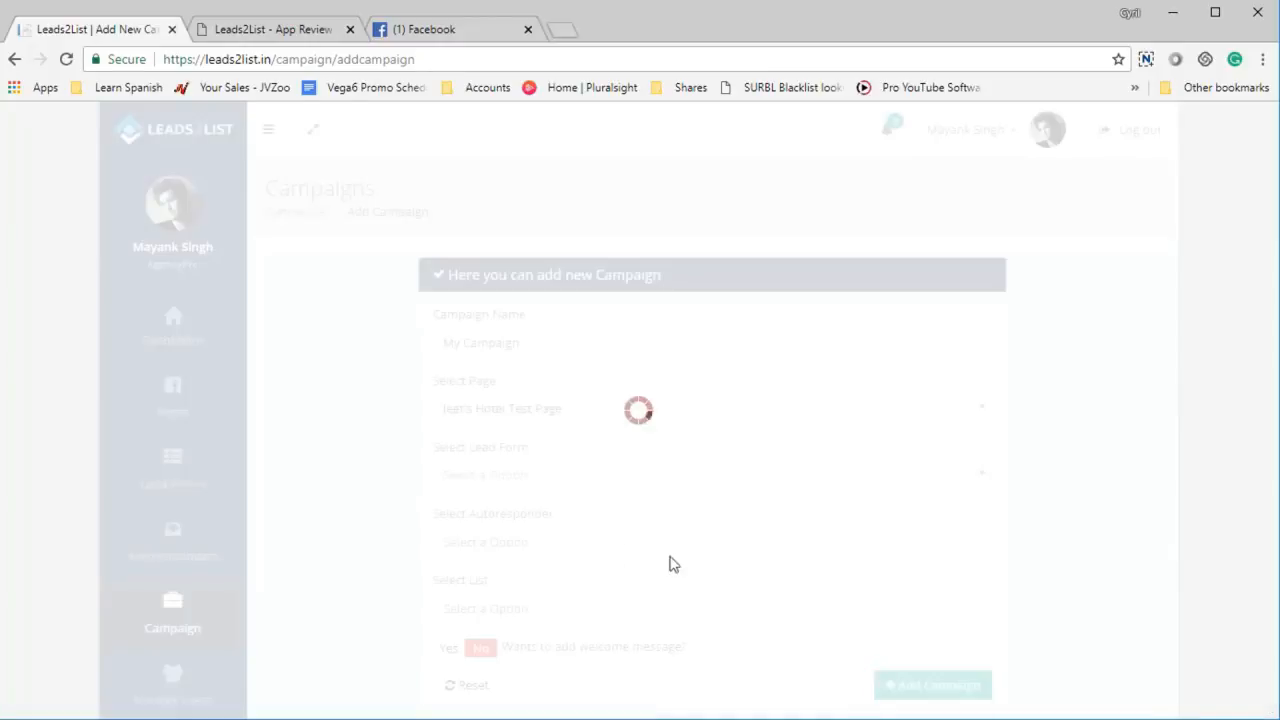
# Connect the campaign's lead form "Untitled form 2018-07-10" to the MailChimp autoresponder's list "List1 Mailchimp"
pyautogui.scroll(-1, 600, 490)
pyautogui.click(556, 390)
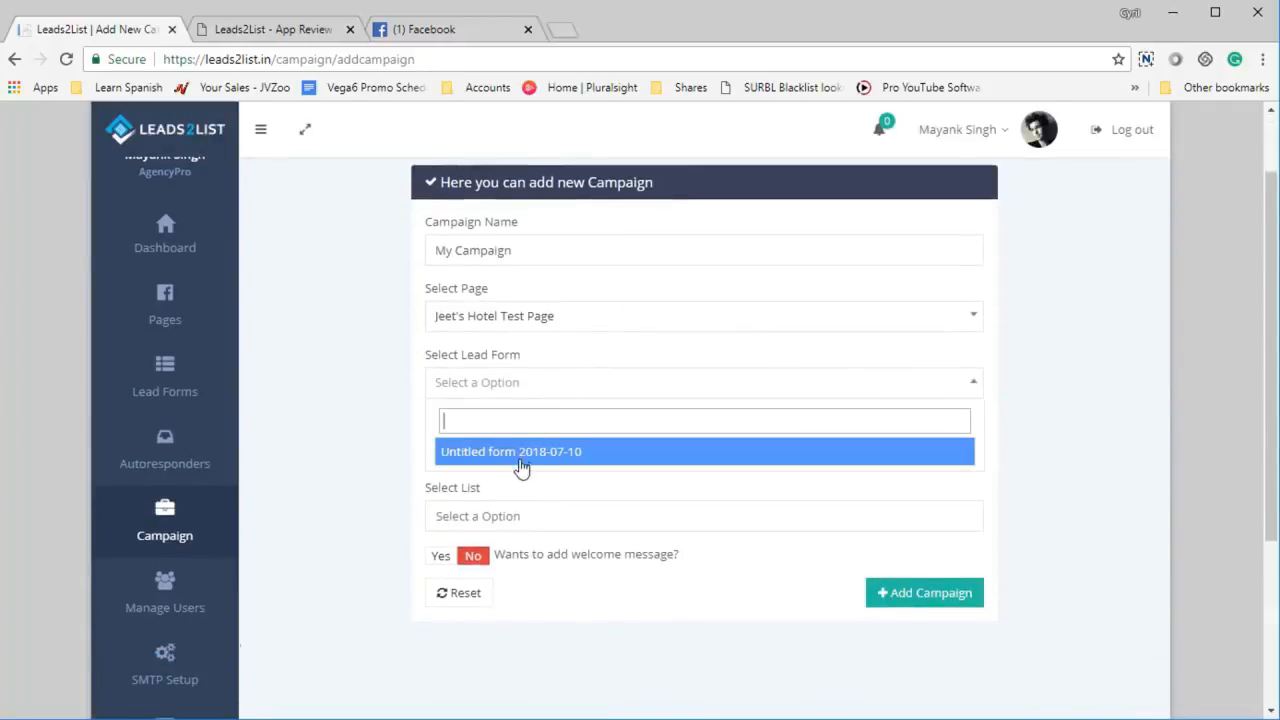
pyautogui.click(523, 458)
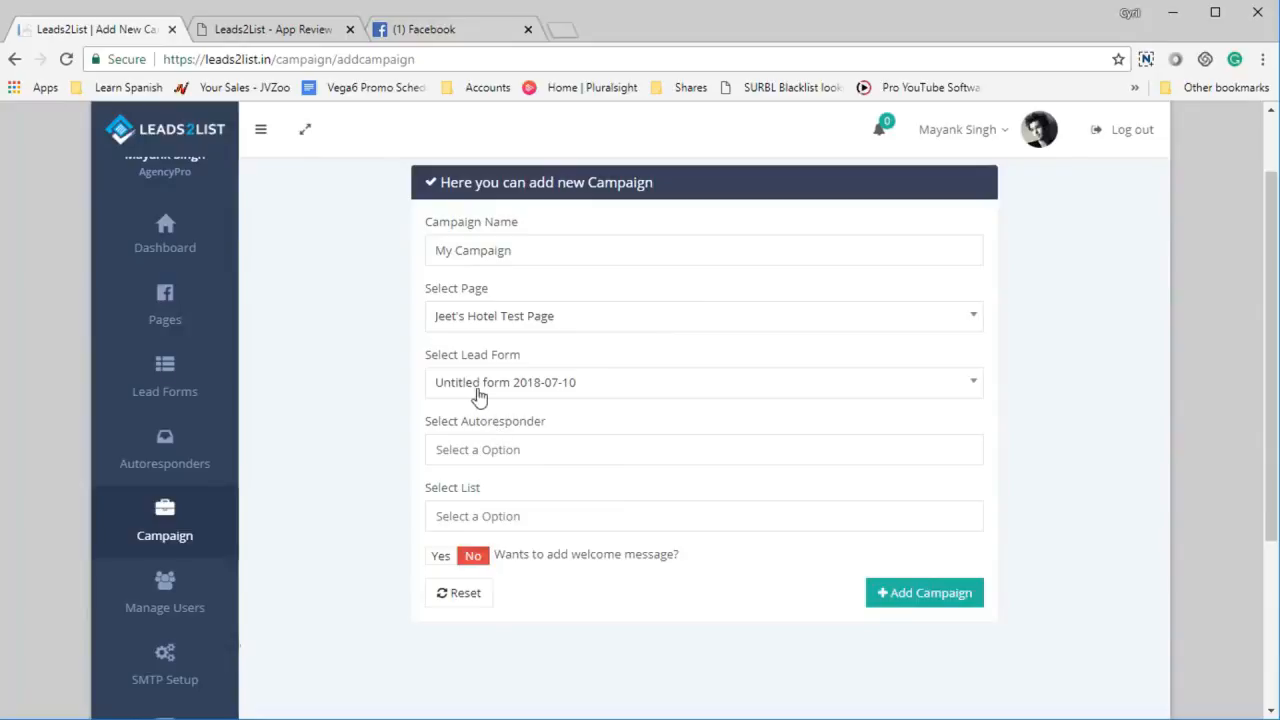
pyautogui.click(546, 455)
pyautogui.click(540, 490)
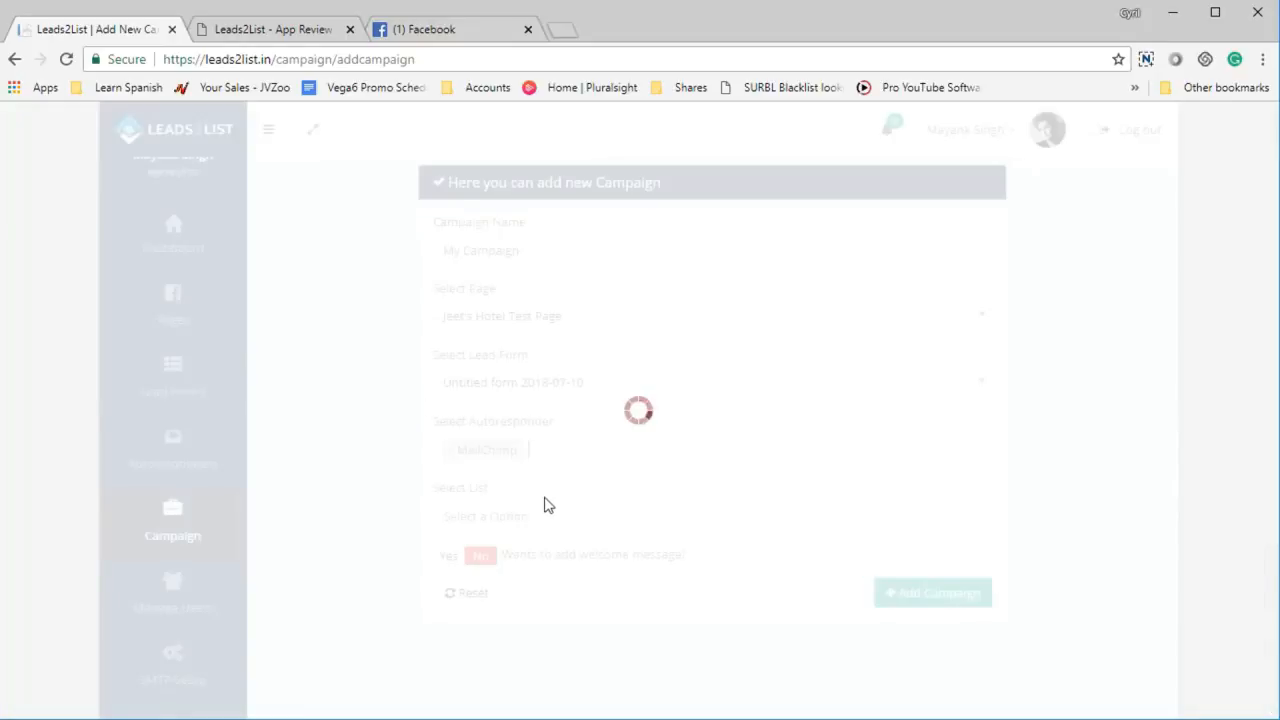
pyautogui.click(547, 520)
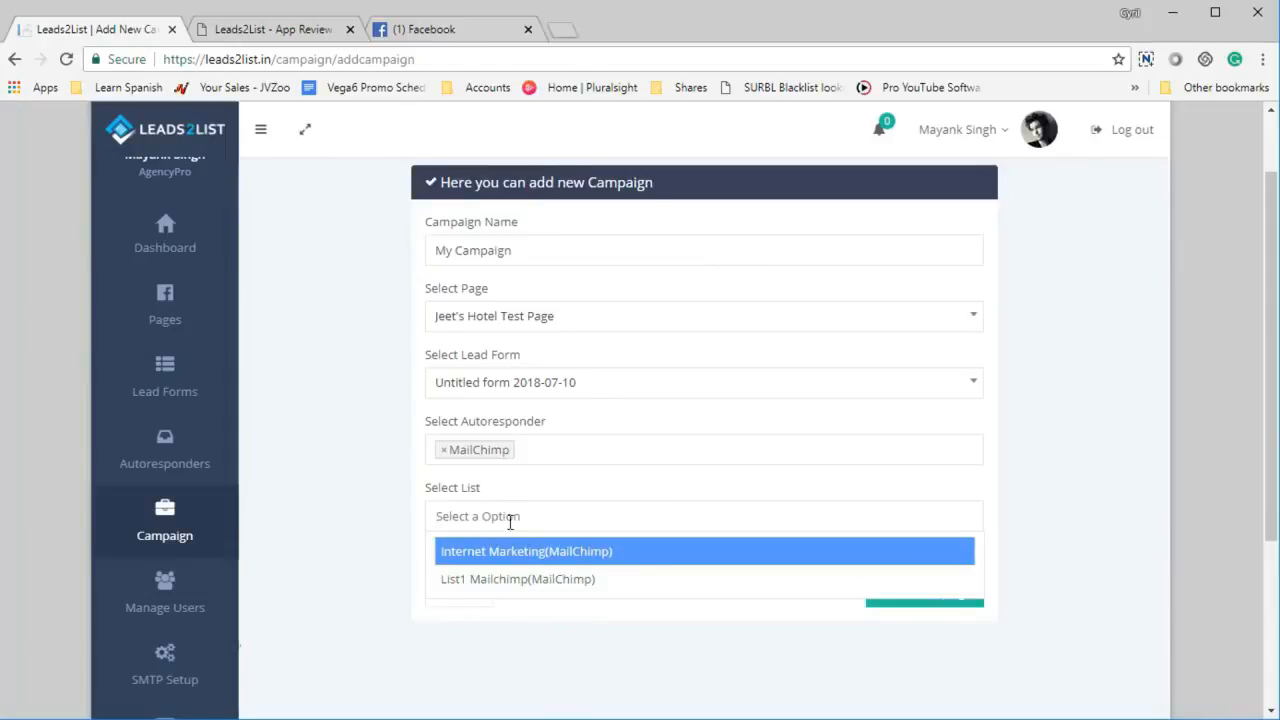
pyautogui.click(521, 581)
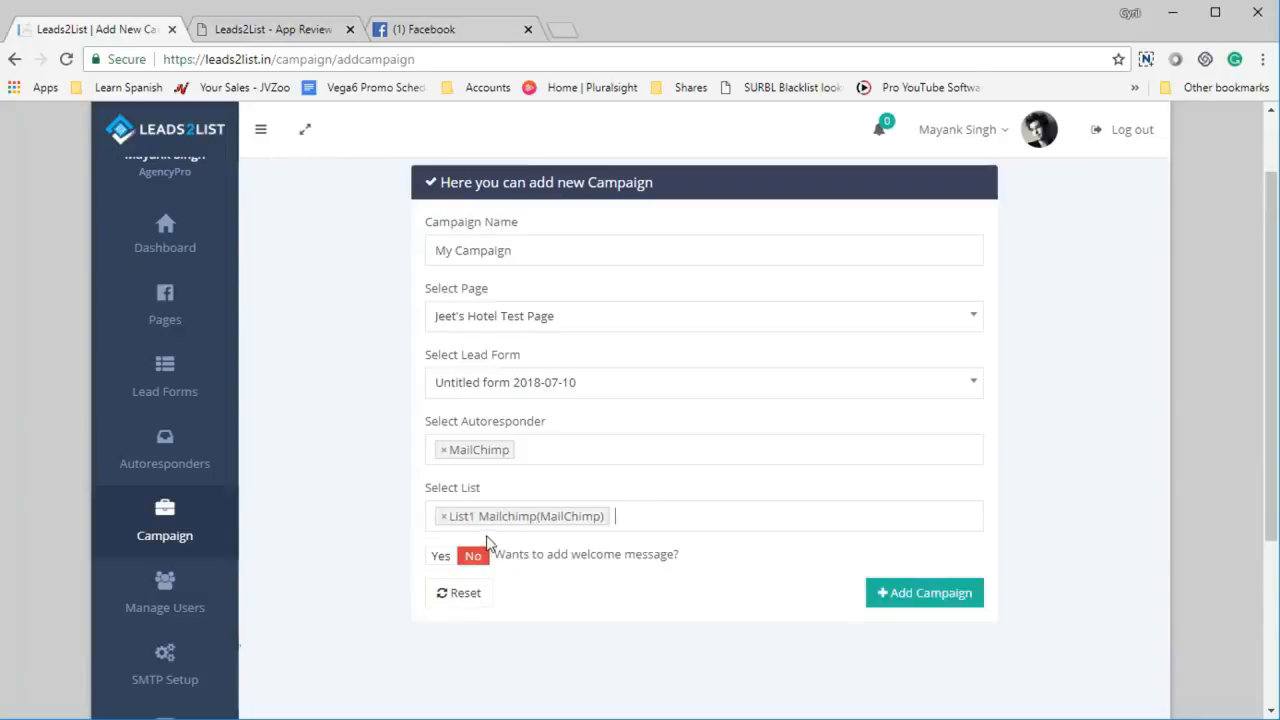
# Examine the email templates offered for a welcome message, leaving the campaign without one
pyautogui.click(446, 561)
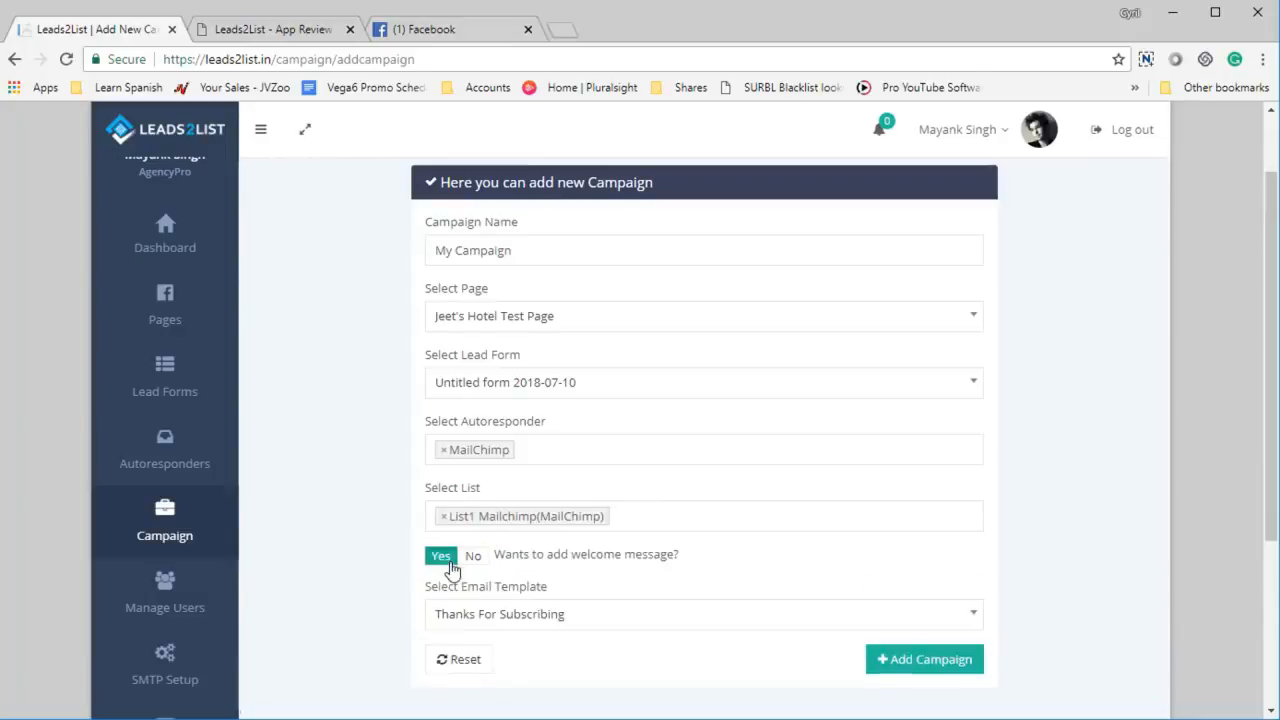
pyautogui.scroll(-3, 491, 597)
pyautogui.click(548, 440)
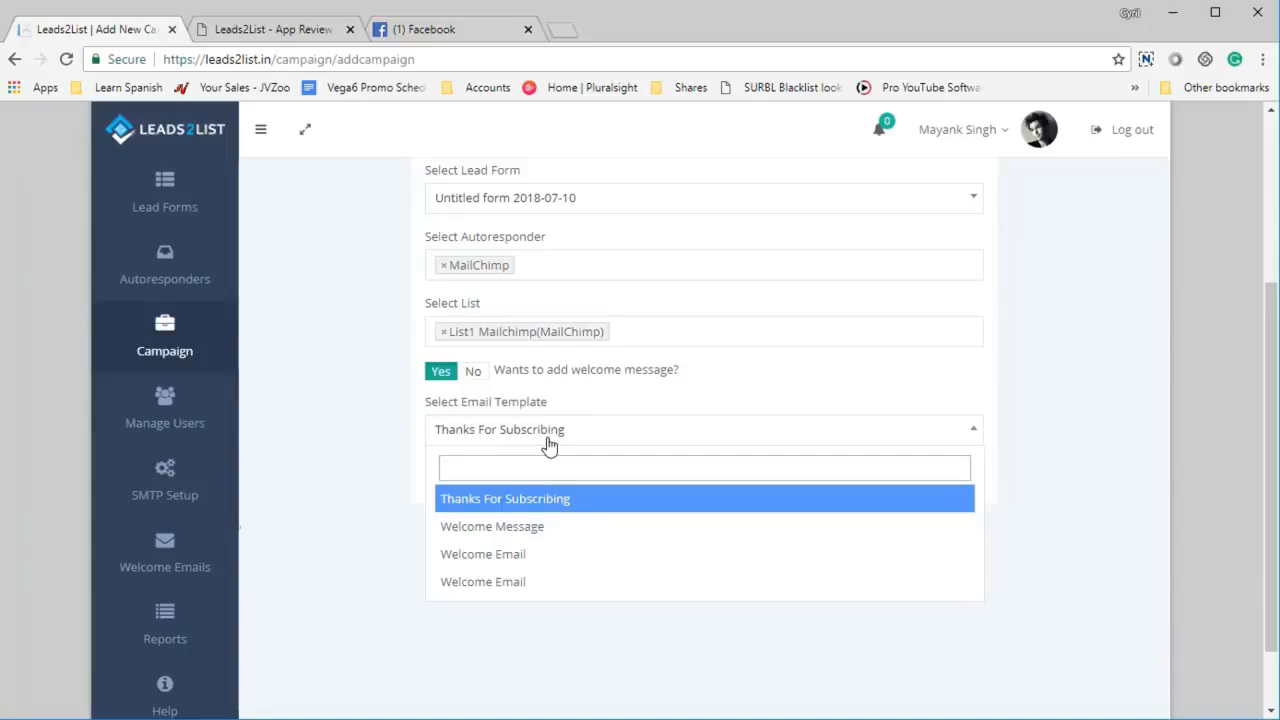
pyautogui.click(479, 405)
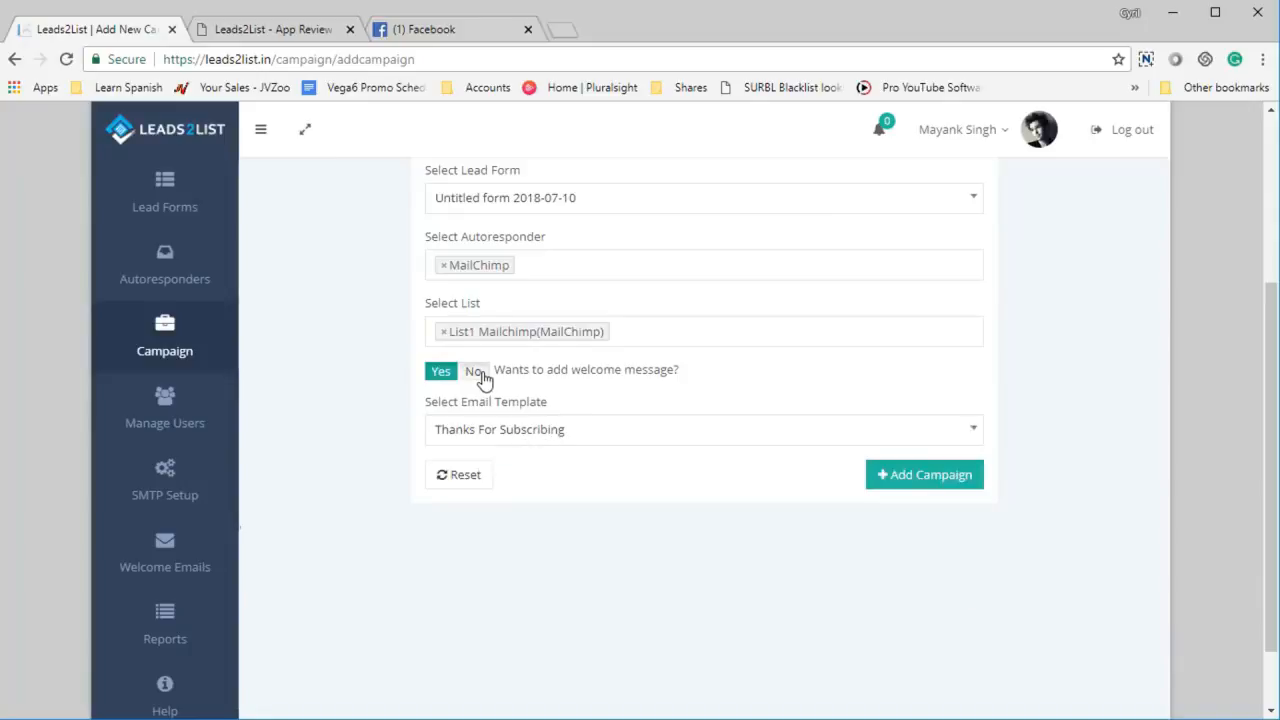
pyautogui.click(476, 373)
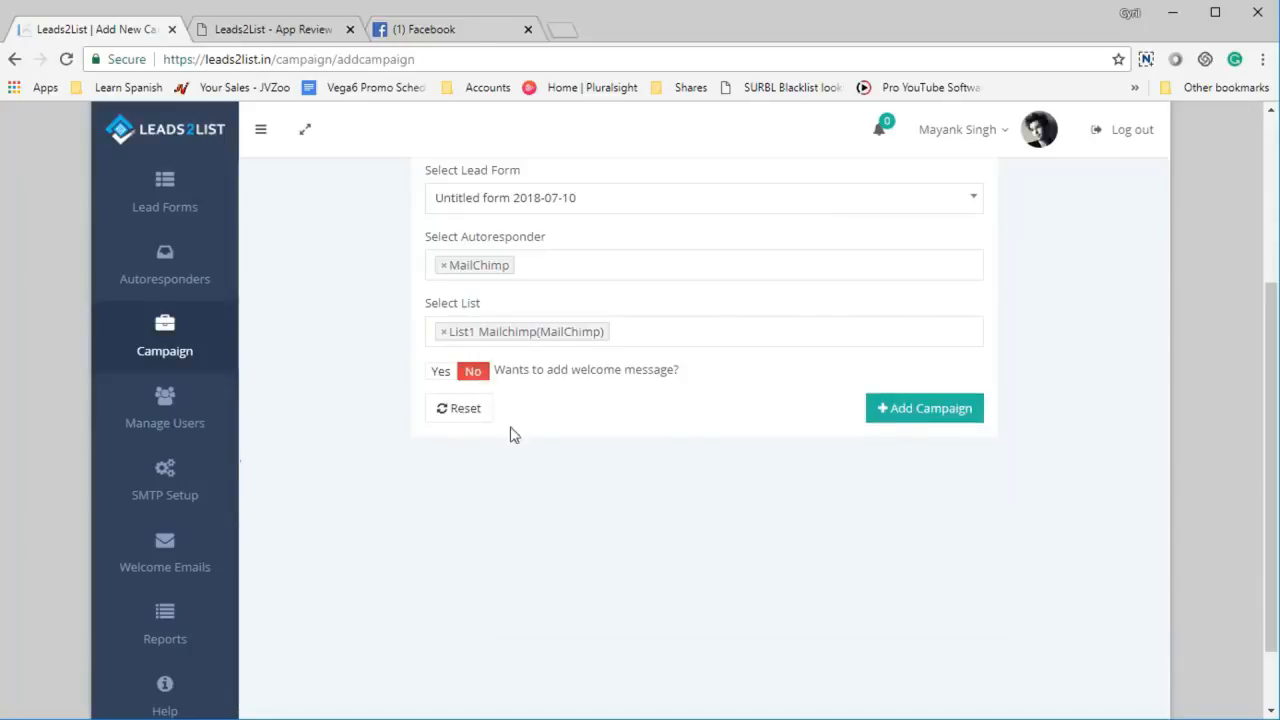
# Add the completed campaign to the account
pyautogui.click(932, 410)
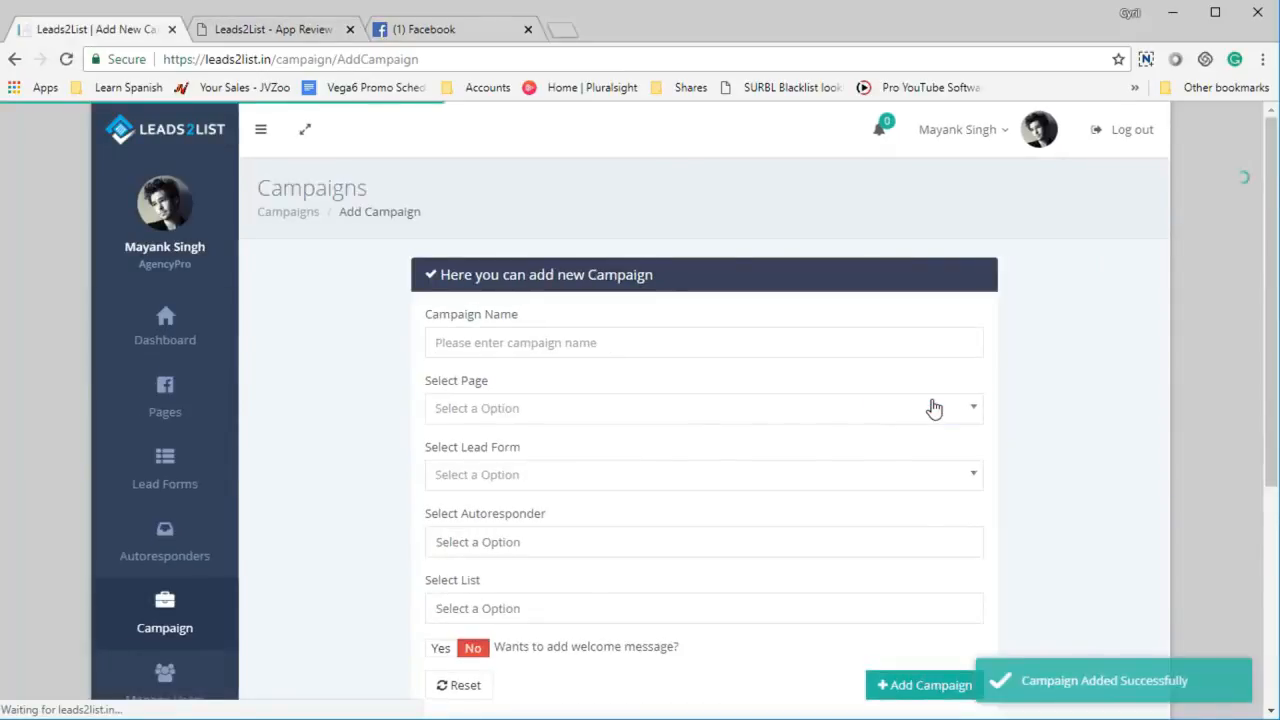
pyautogui.scroll(-1, 753, 390)
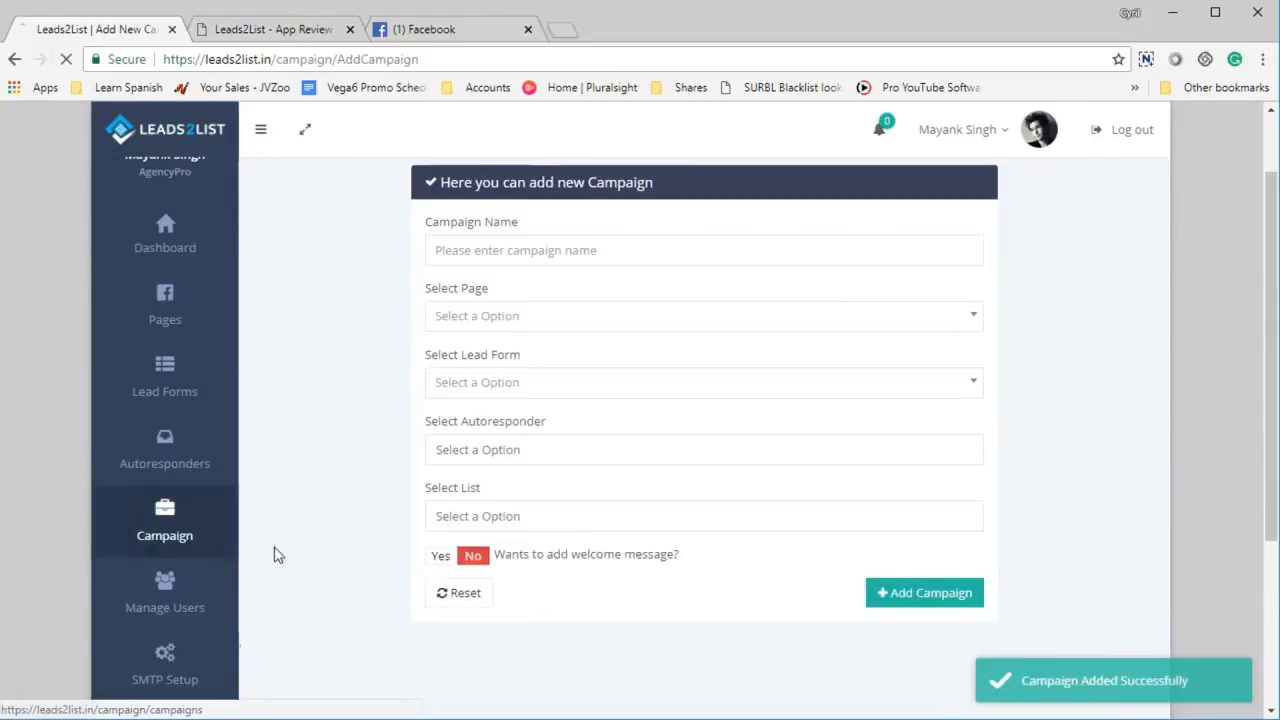
# Review the new "My Campaign" entry in the campaign list, including its lead form and connected list
pyautogui.click(203, 513)
pyautogui.scroll(-4, 509, 420)
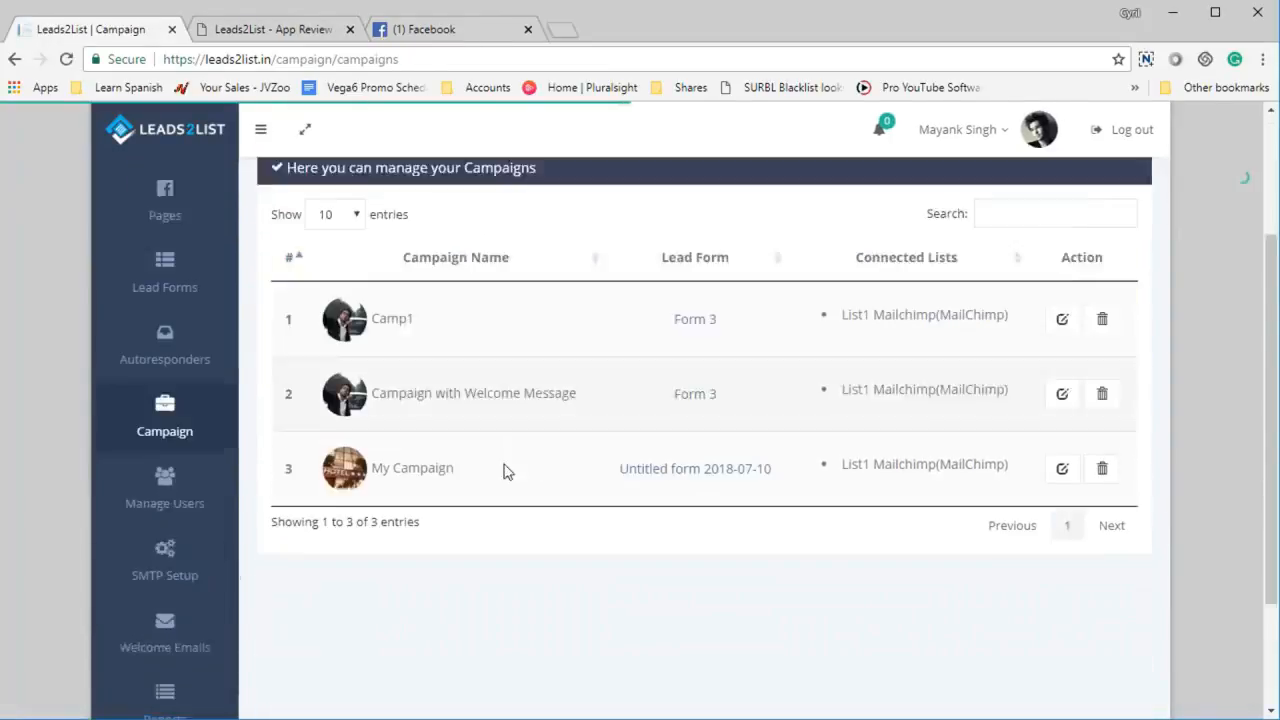
pyautogui.doubleClick(443, 400)
pyautogui.click(500, 425)
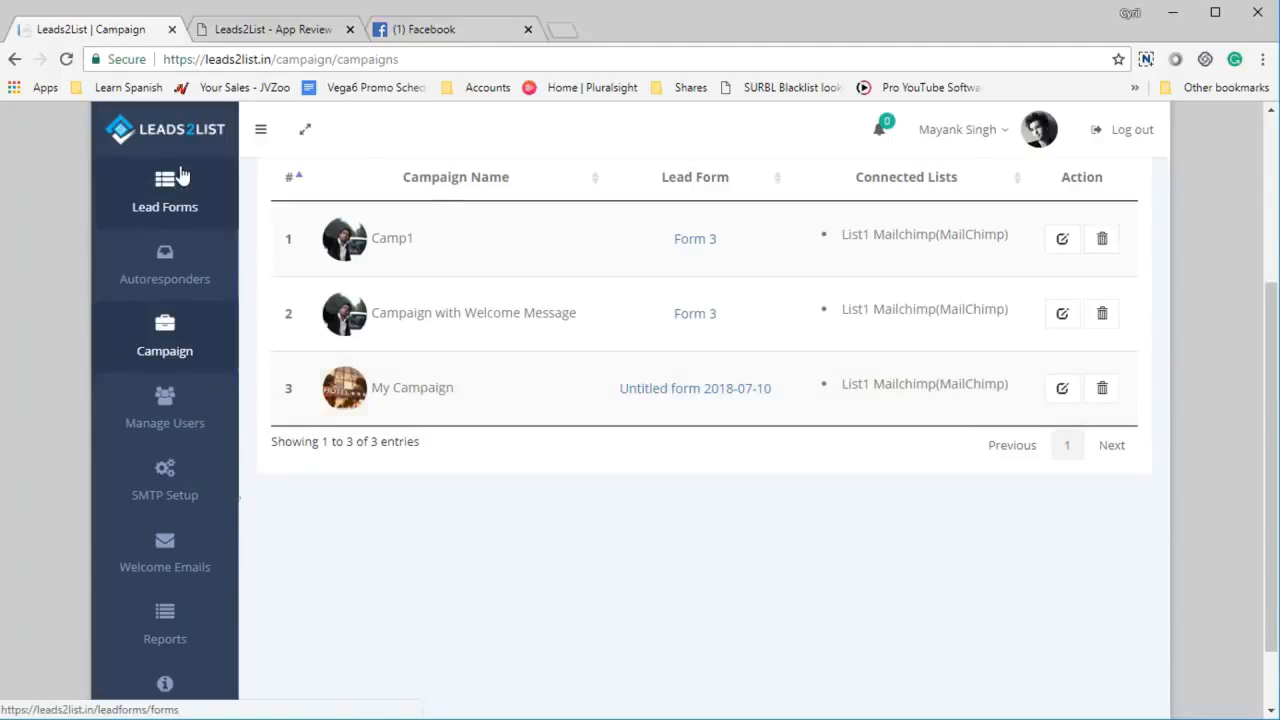
pyautogui.scroll(2, 160, 180)
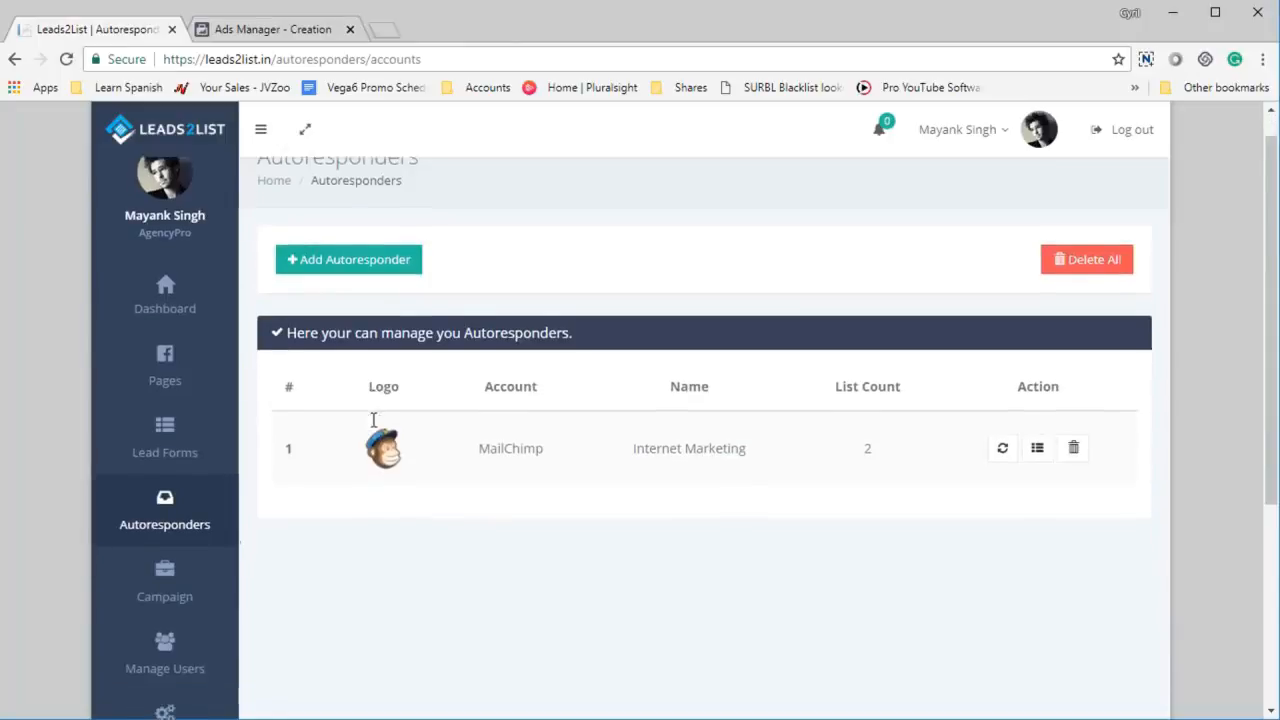
# Write "Manage pages, publish_pages" in a new Notepad document, highlight the line, and put the Notepad window away
pyautogui.press('super')
pyautogui.write('n')
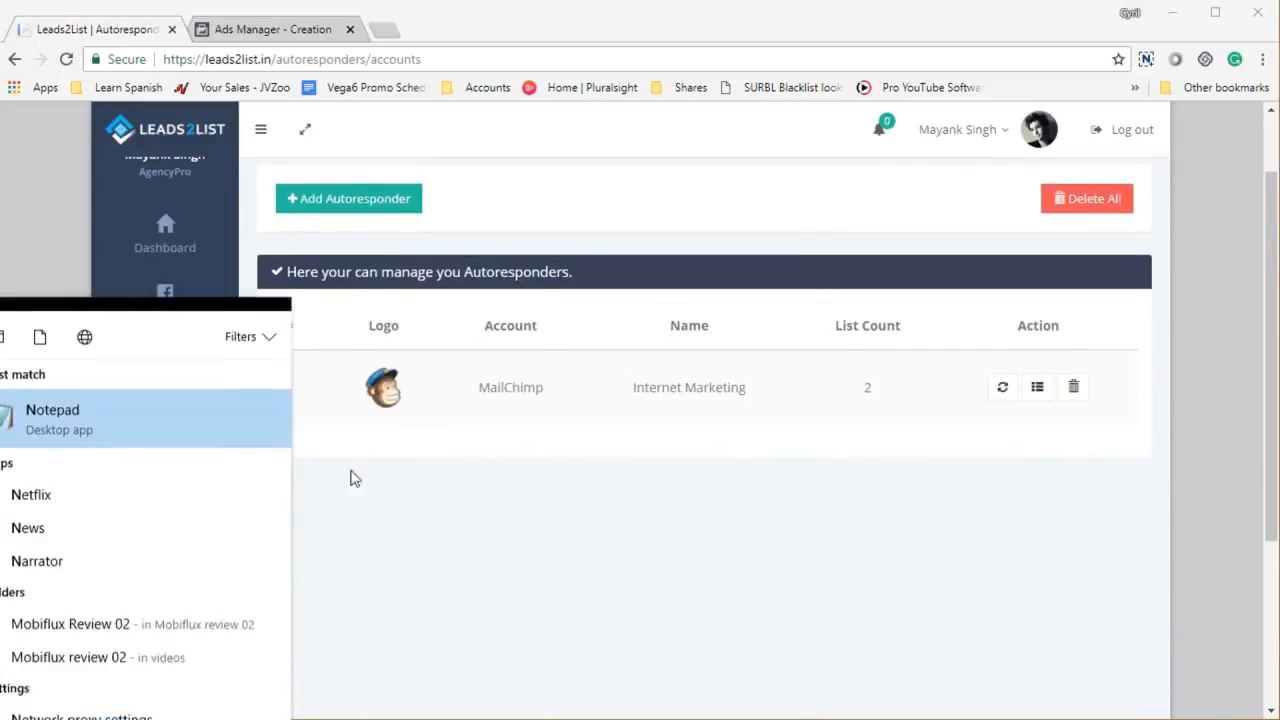
pyautogui.click(150, 421)
pyautogui.write('Manager a')
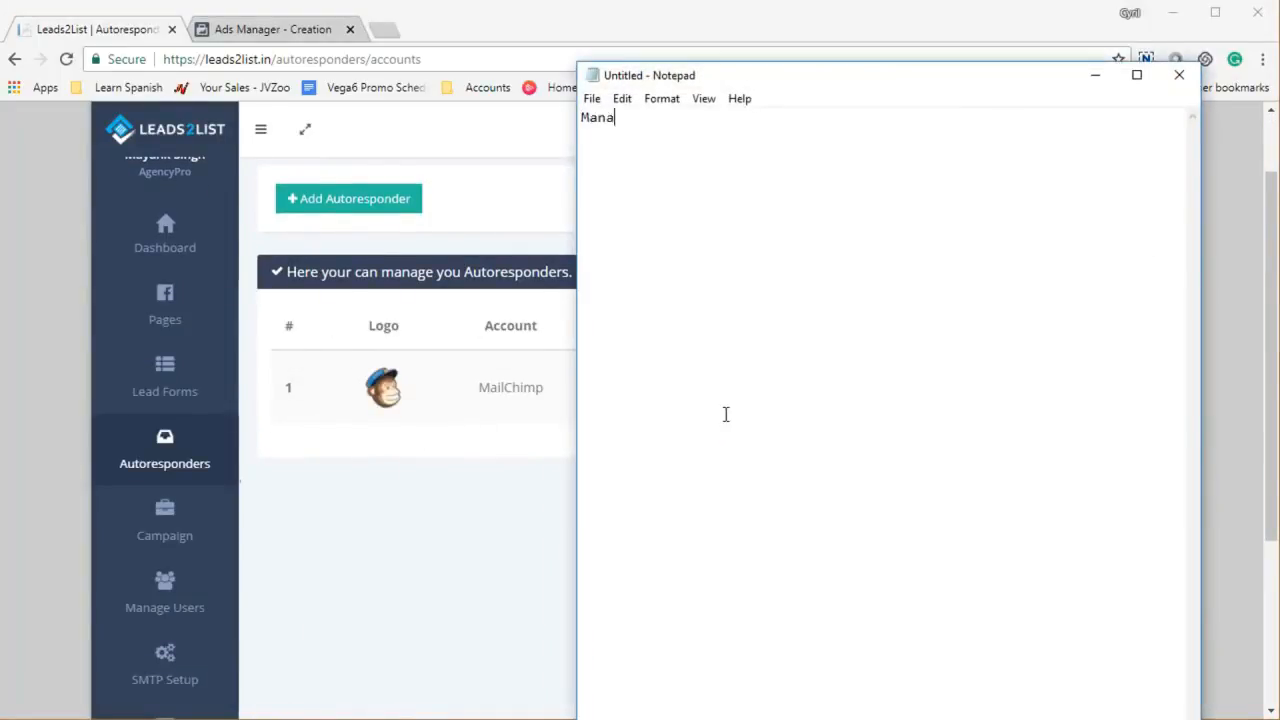
pyautogui.press('BackSpace')
pyautogui.press('BackSpace')
pyautogui.press('BackSpace')
pyautogui.press('BackSpace')
pyautogui.write('e pages, a[')
pyautogui.press('BackSpace')
pyautogui.press('BackSpace')
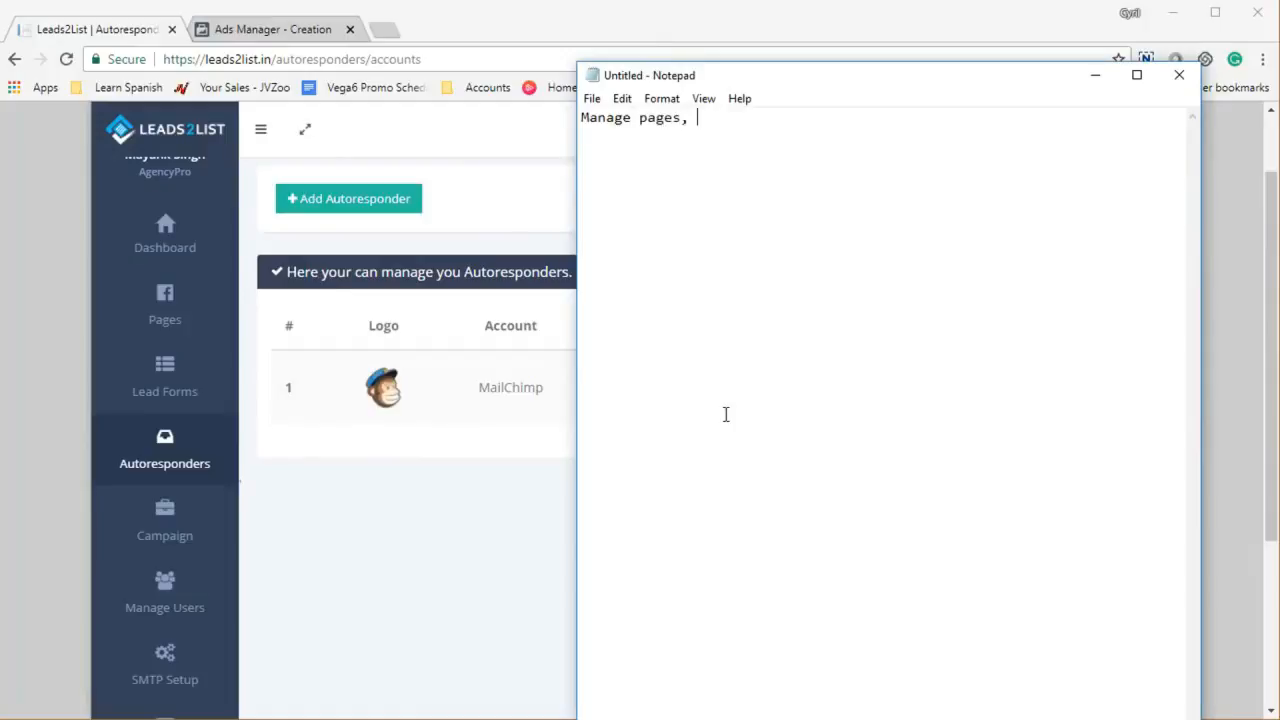
pyautogui.write('publish_pages')
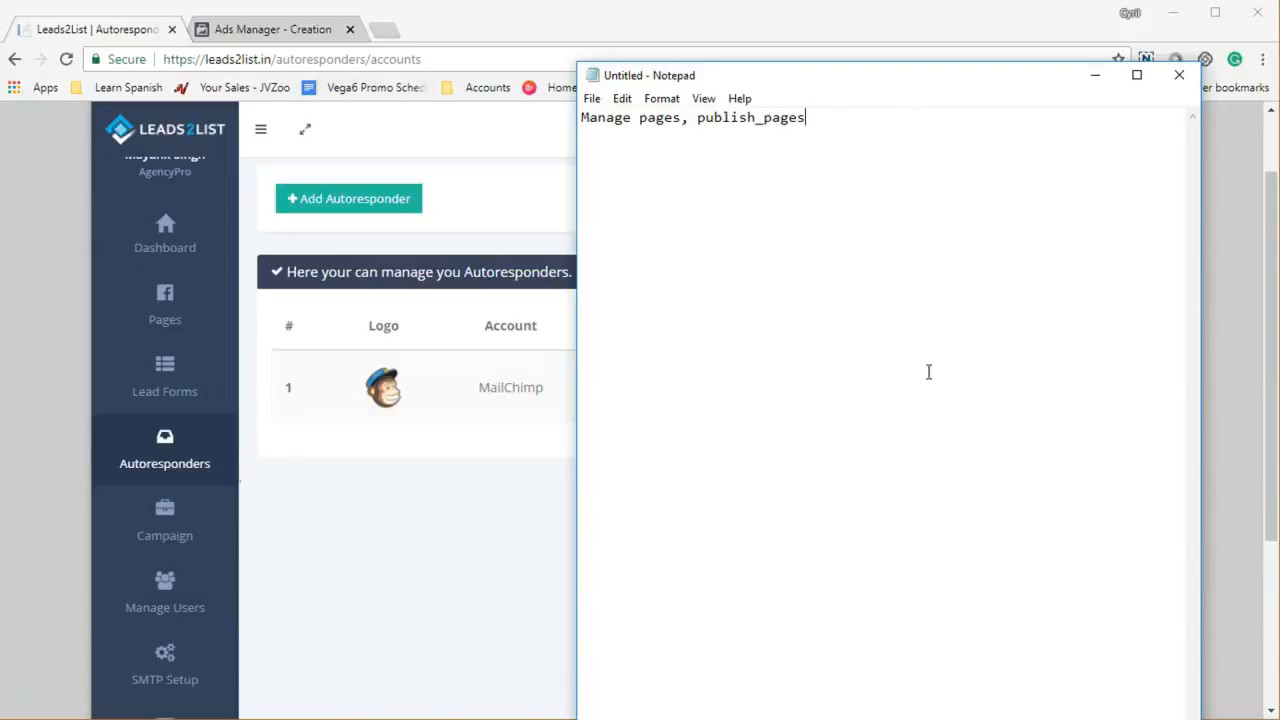
pyautogui.moveTo(807, 118); pyautogui.dragTo(455, 101)
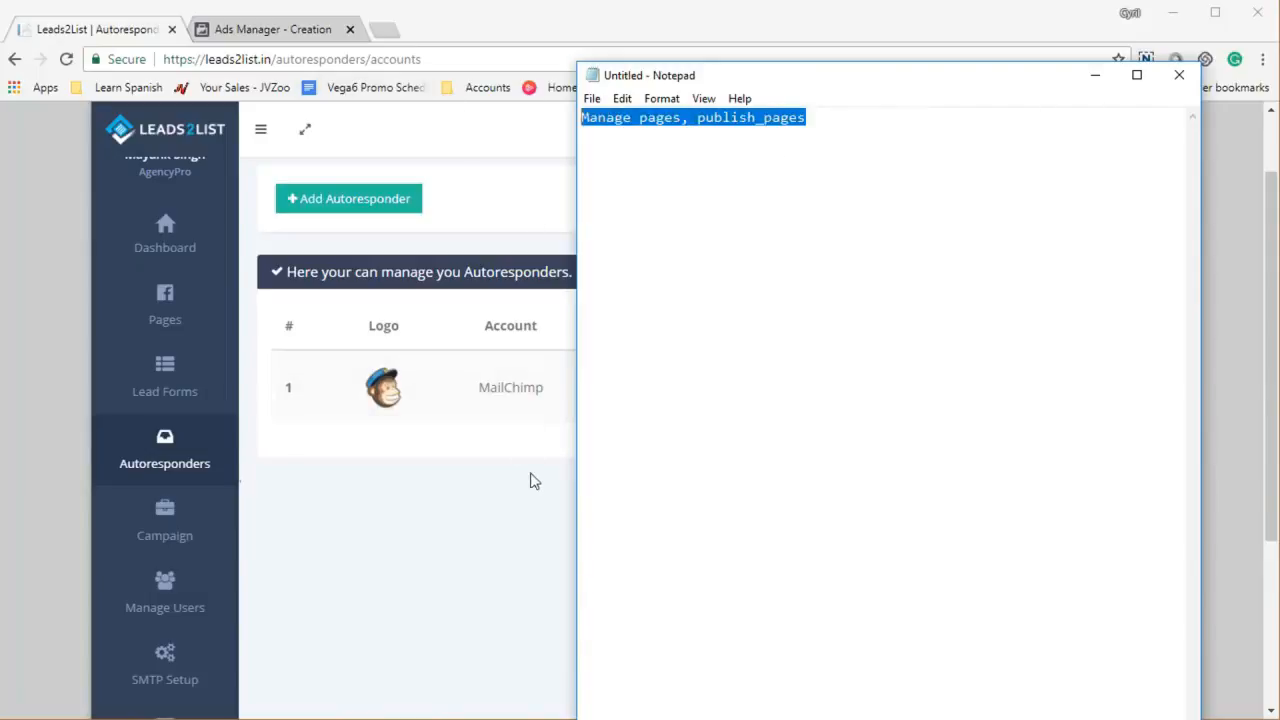
pyautogui.click(1093, 90)
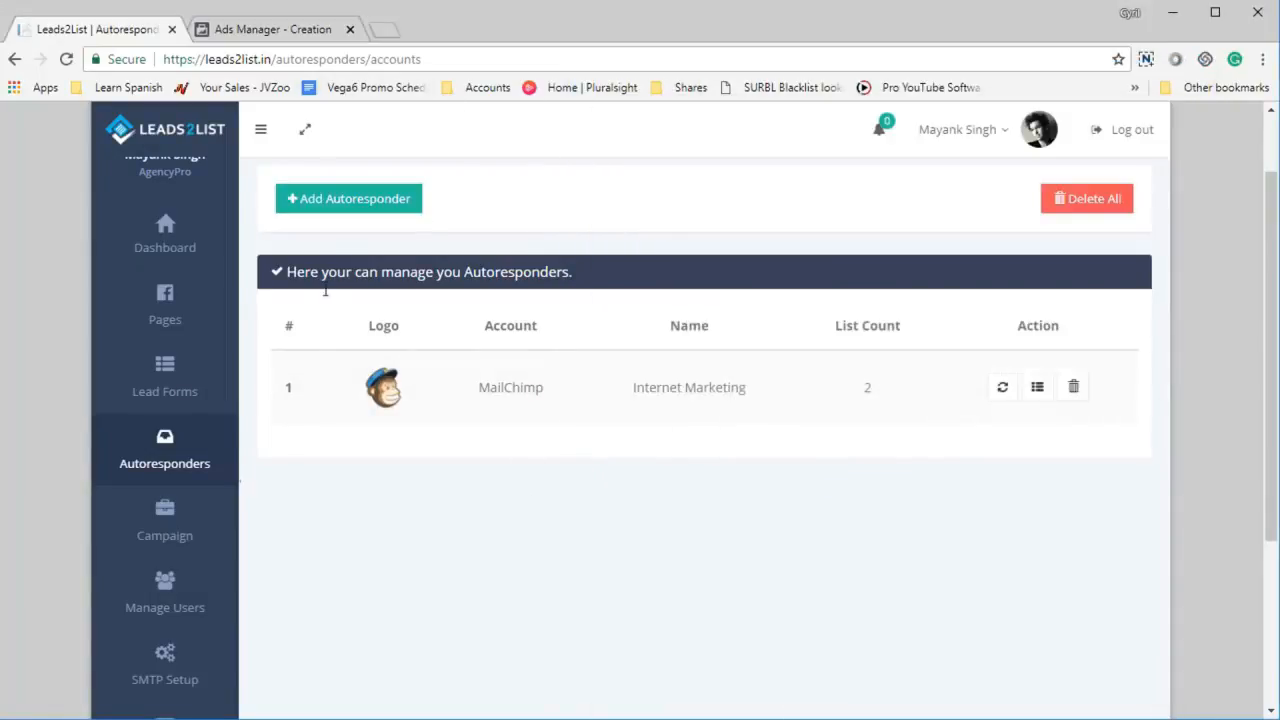
pyautogui.scroll(-2, 271, 380)
pyautogui.scroll(3, 271, 380)
pyautogui.scroll(-4, 214, 391)
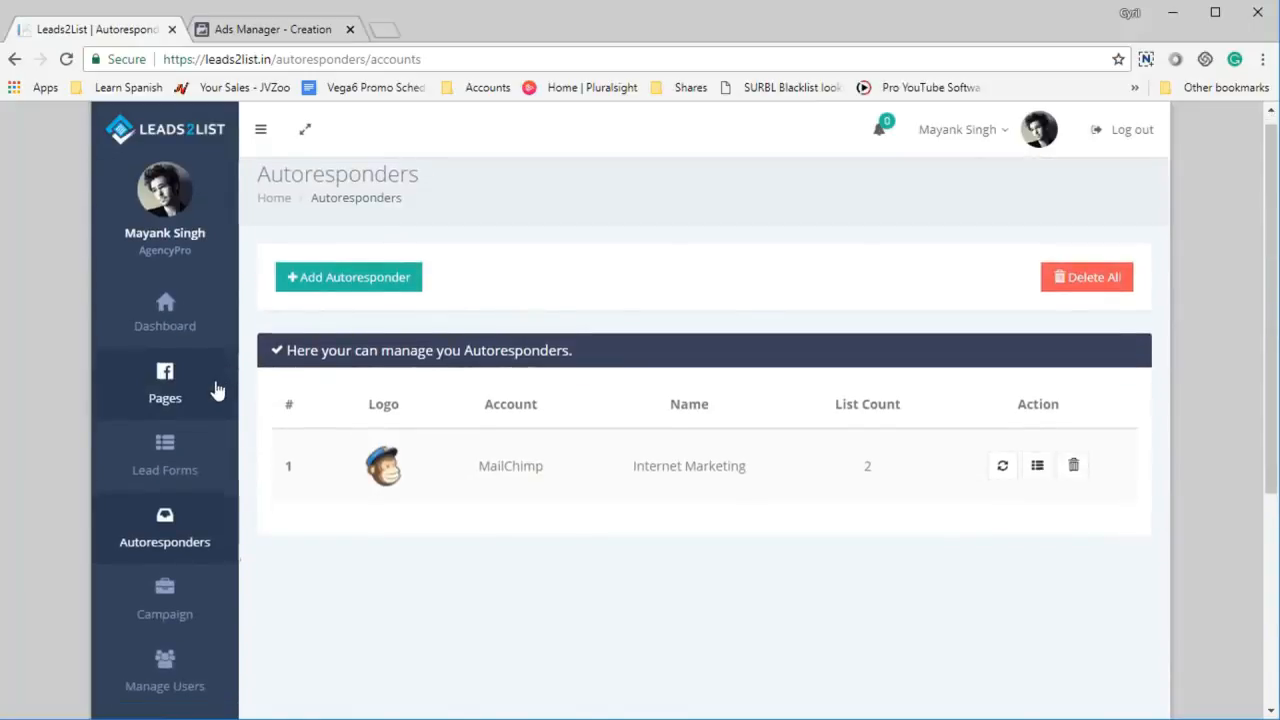